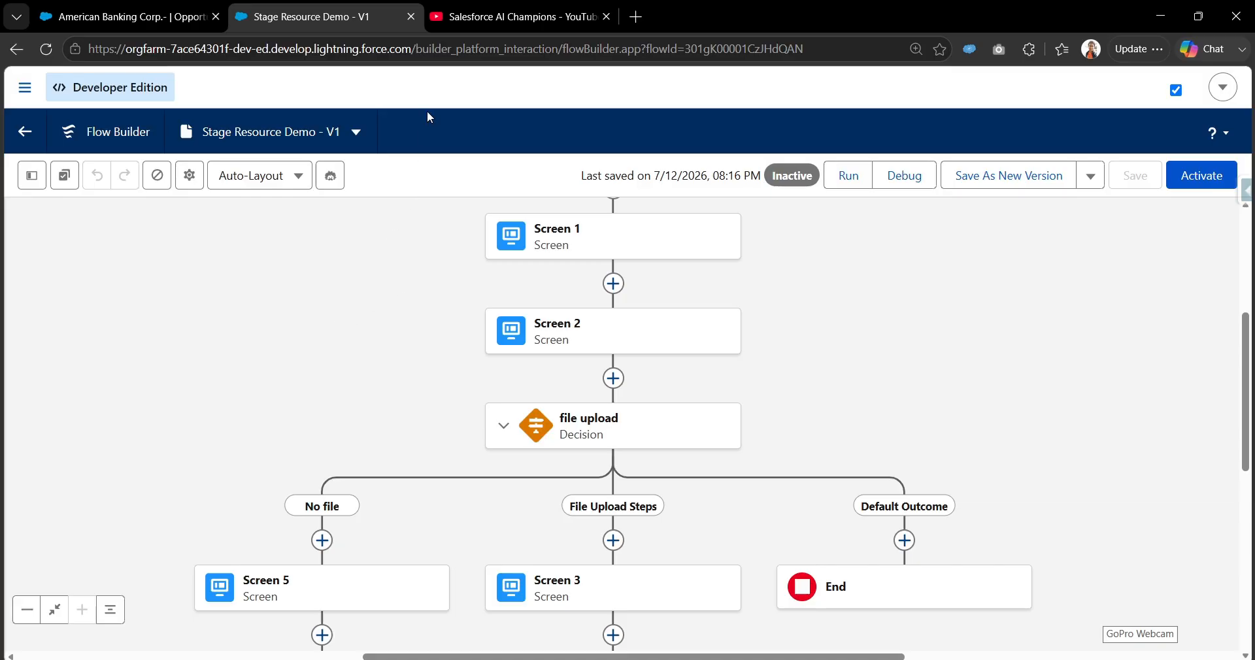
click(495, 8)
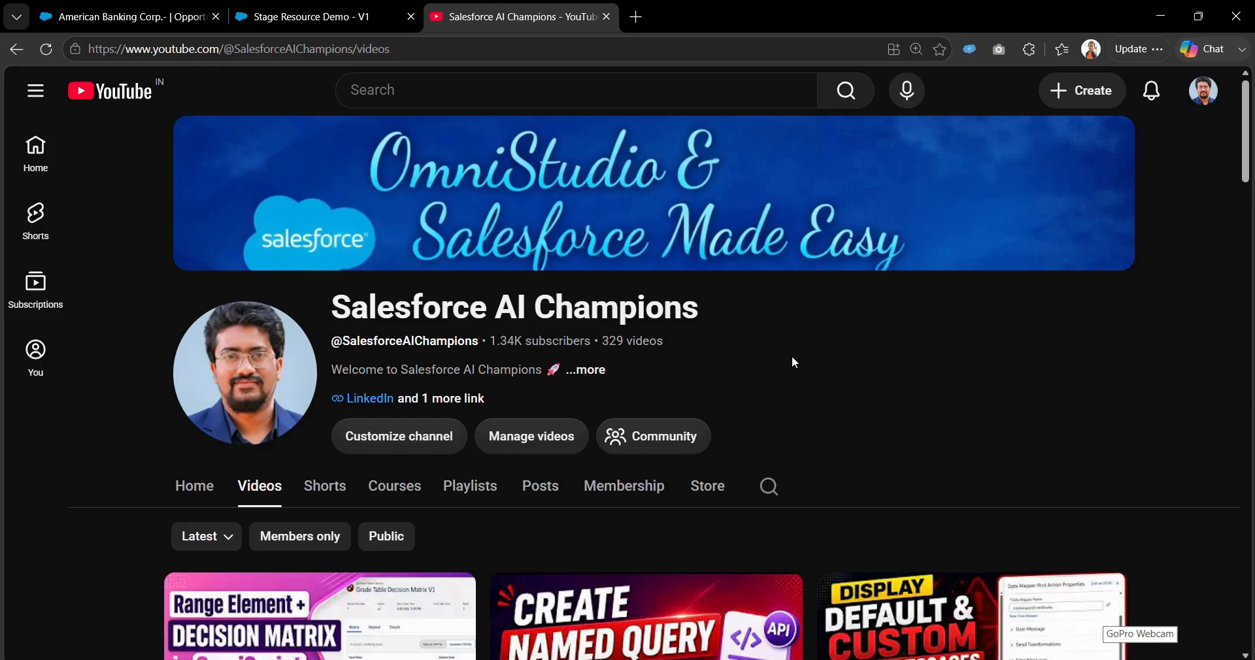
click(327, 6)
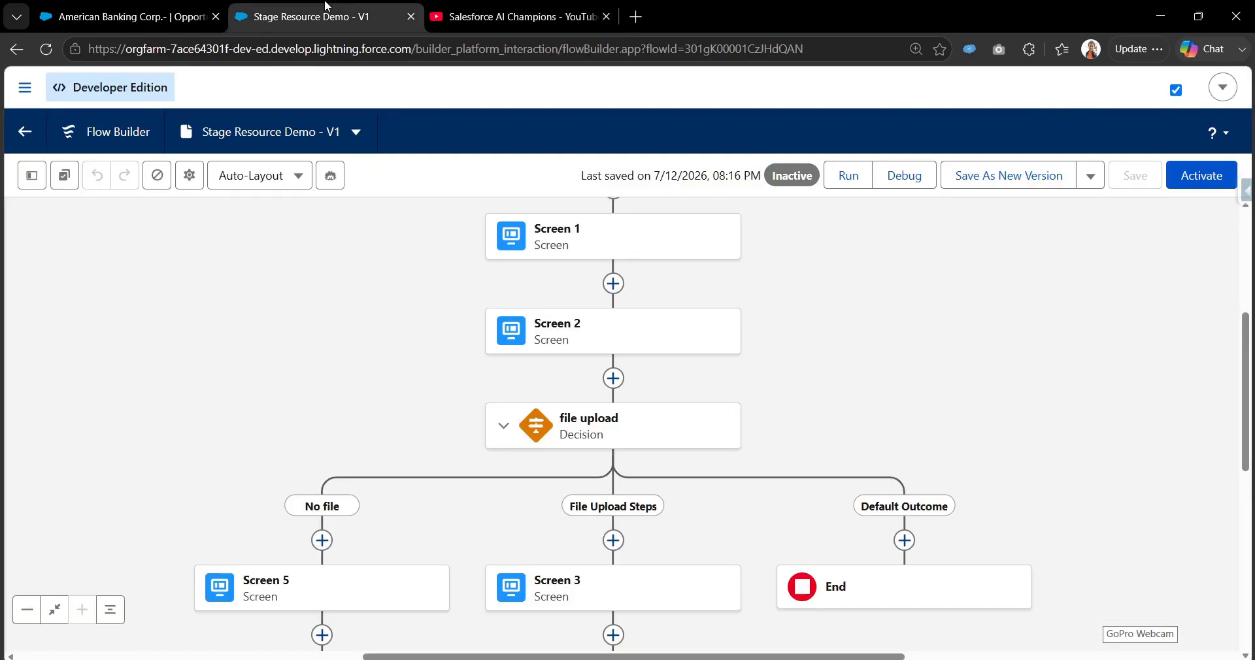
Review the progress indicator types in the flow's advanced version properties, leaving the settings unchanged
drag(286, 292, 269, 244)
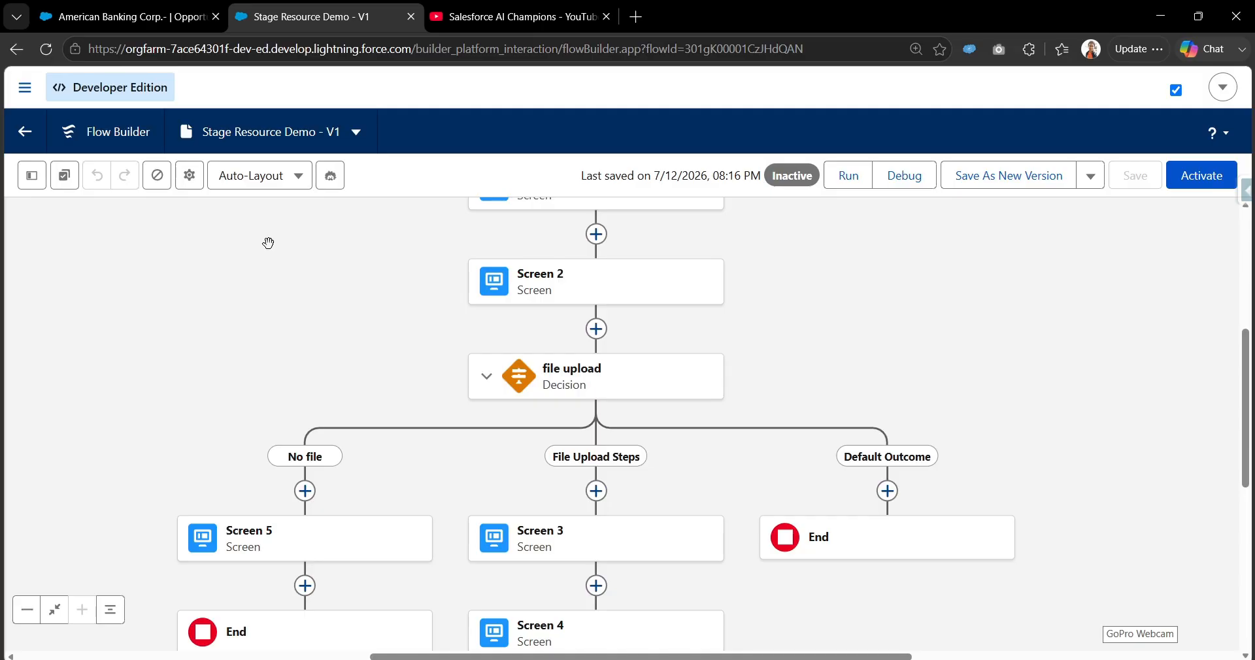
click(188, 175)
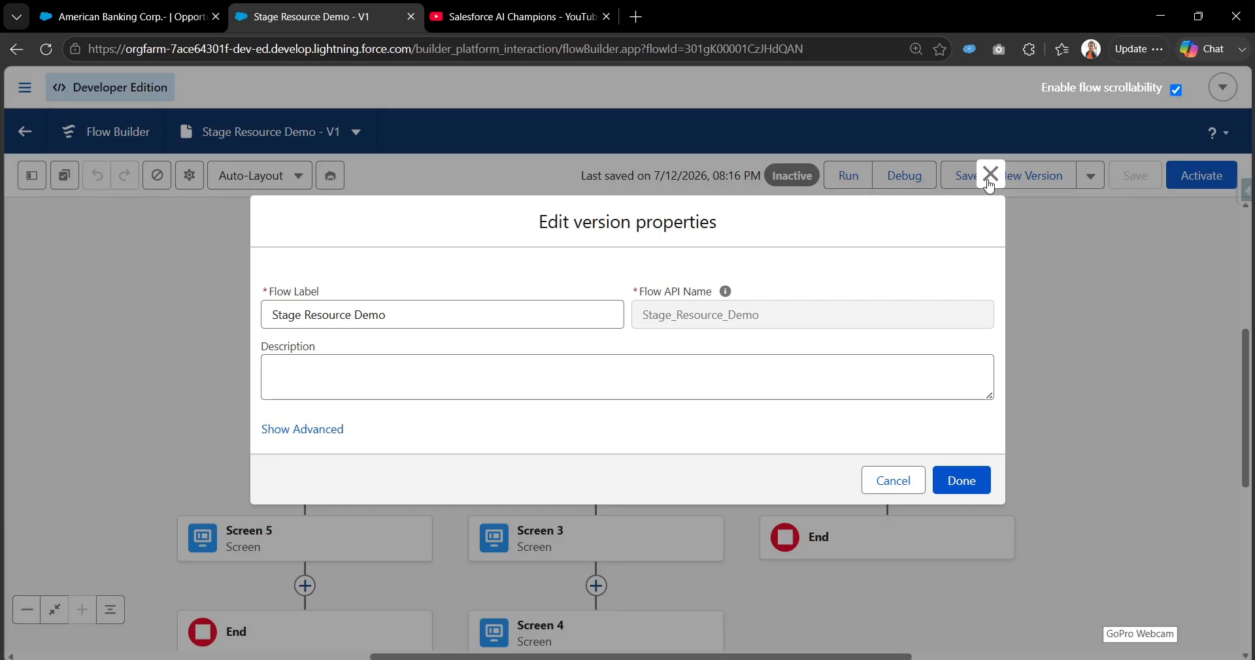
click(314, 431)
scroll(484, 379, down, 5)
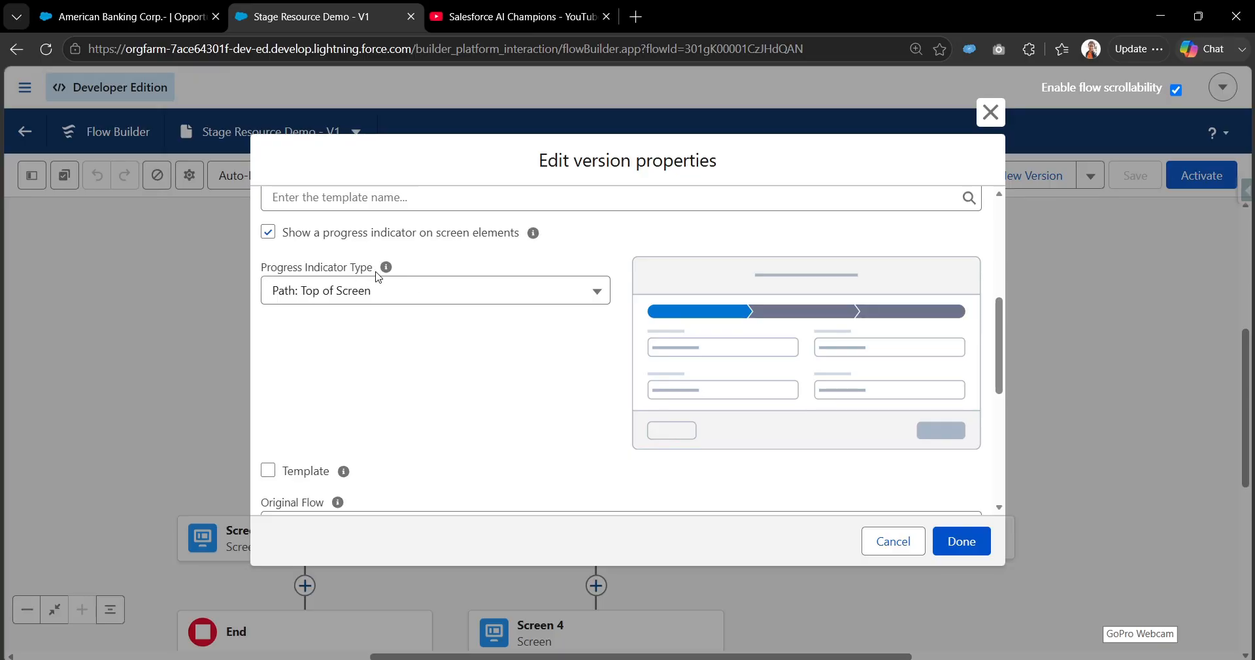
click(332, 305)
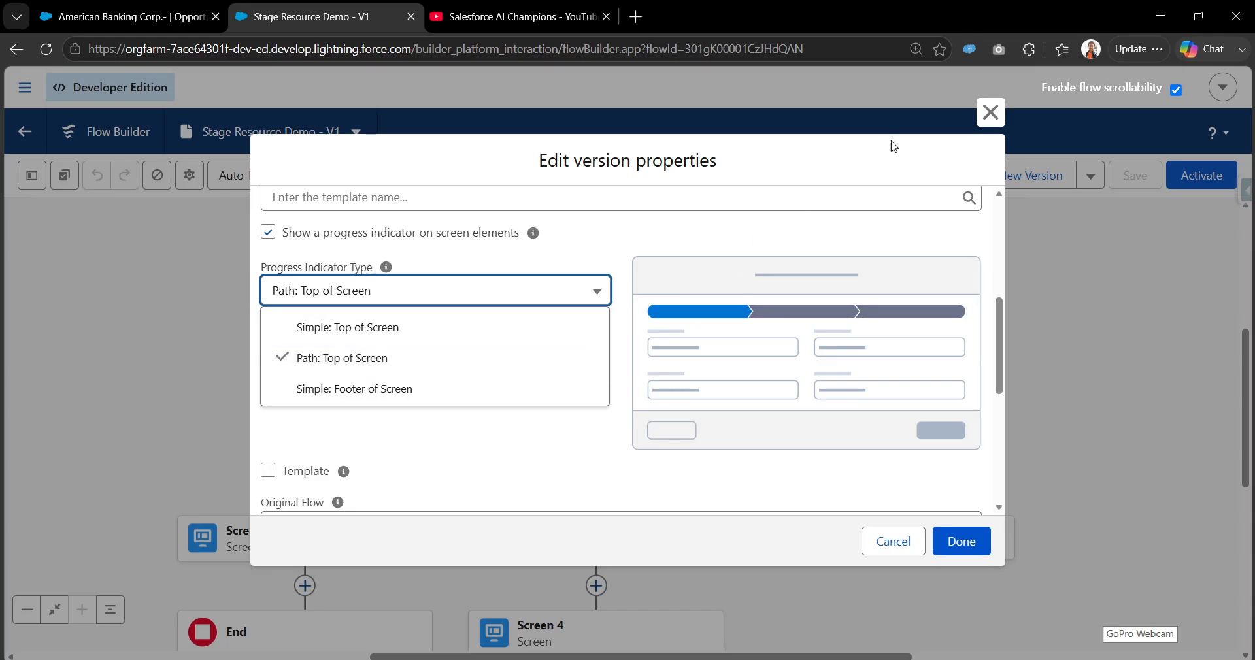
click(989, 113)
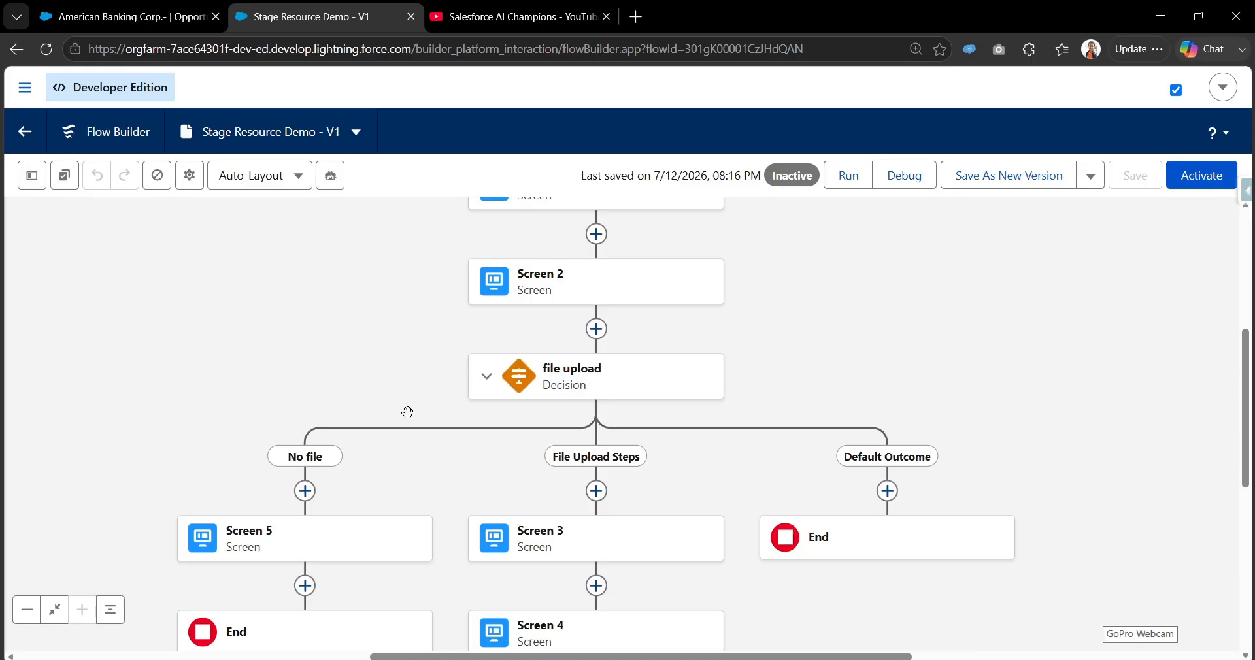
Start a debug run of the flow, advance past the name screen with its fields blank, and return to editing
click(905, 175)
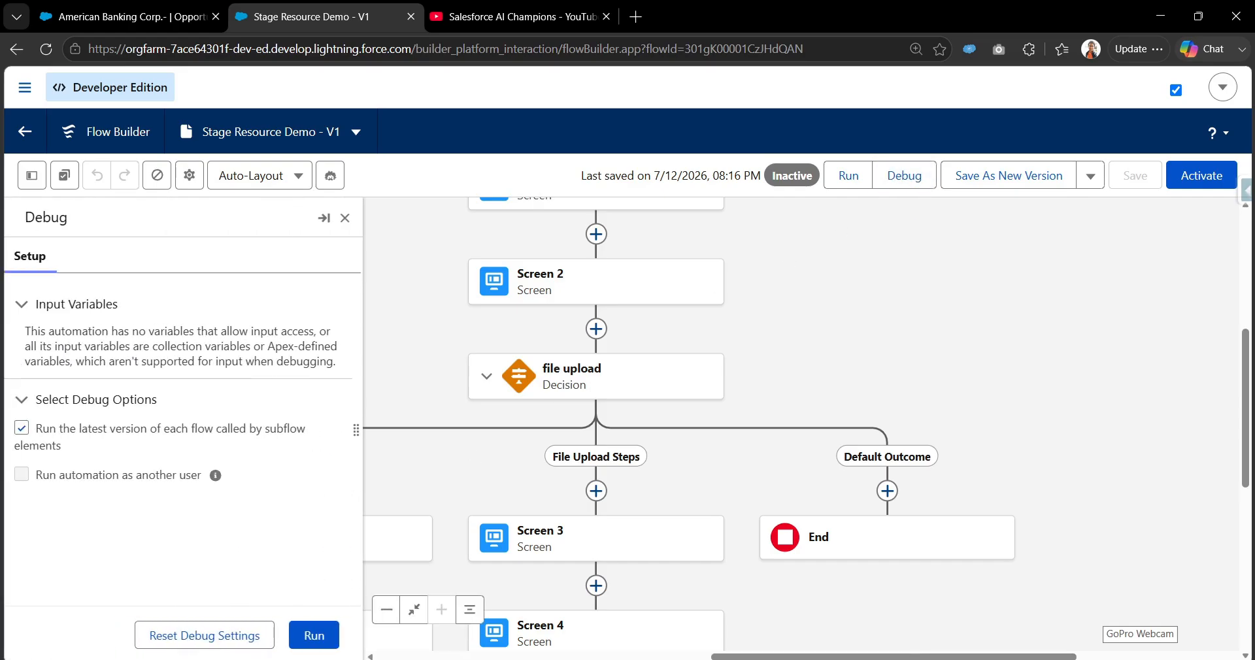
click(311, 645)
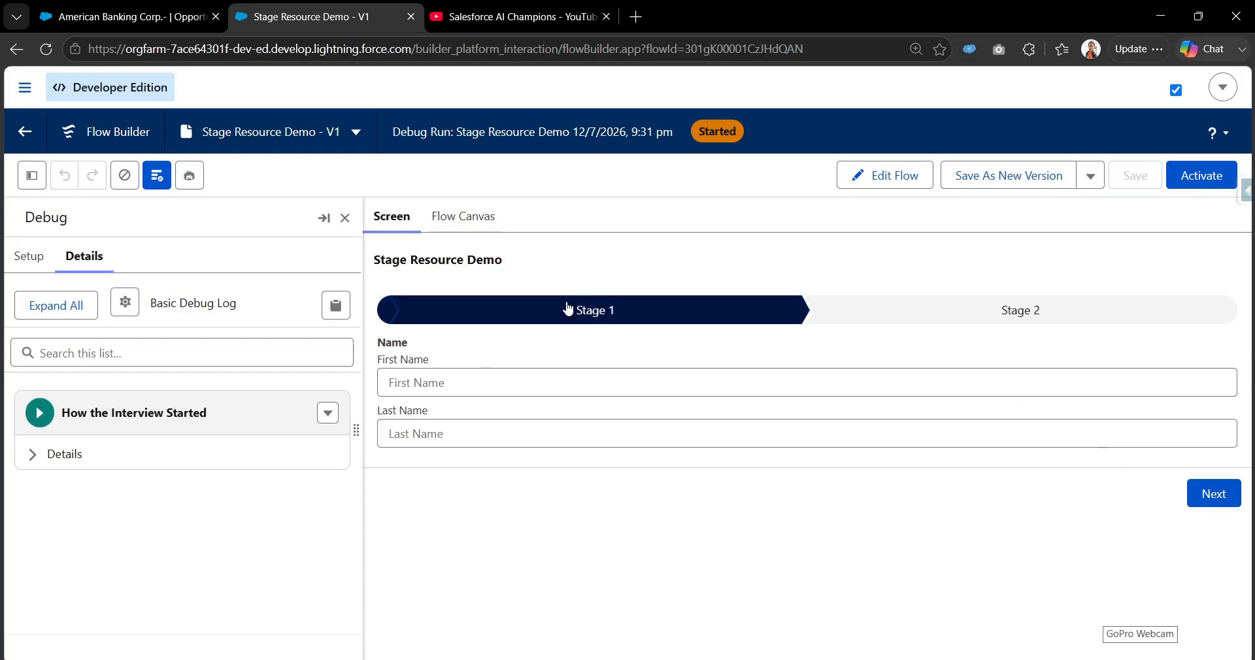
click(1221, 500)
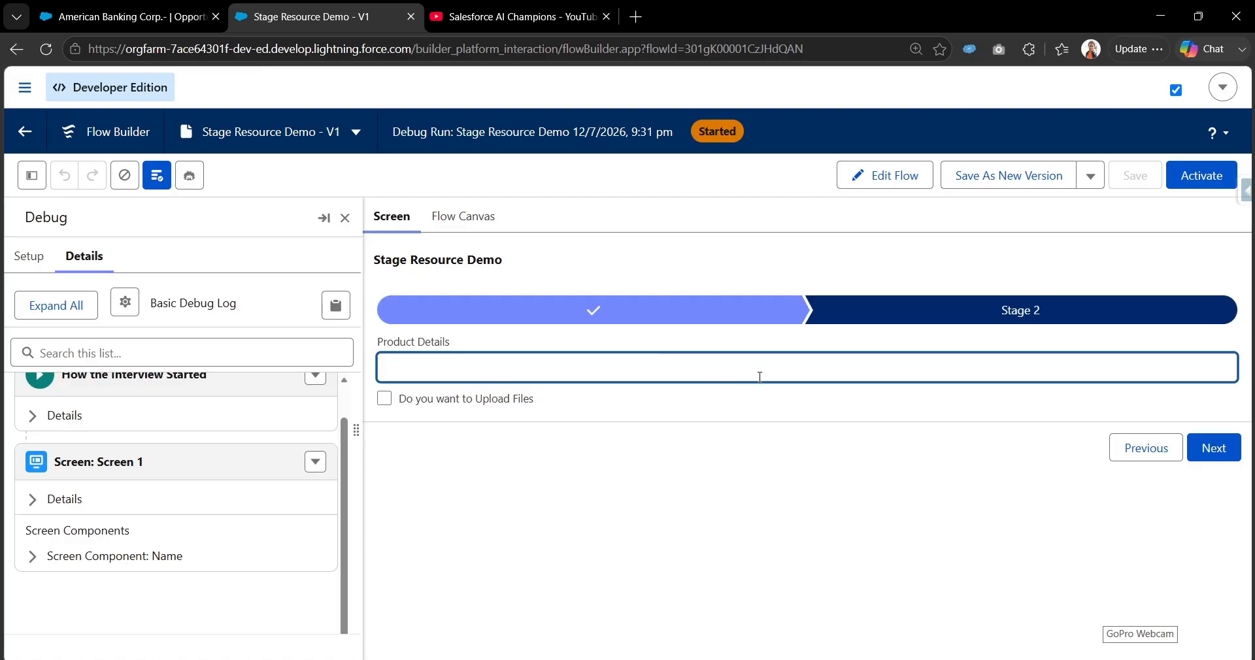
click(871, 189)
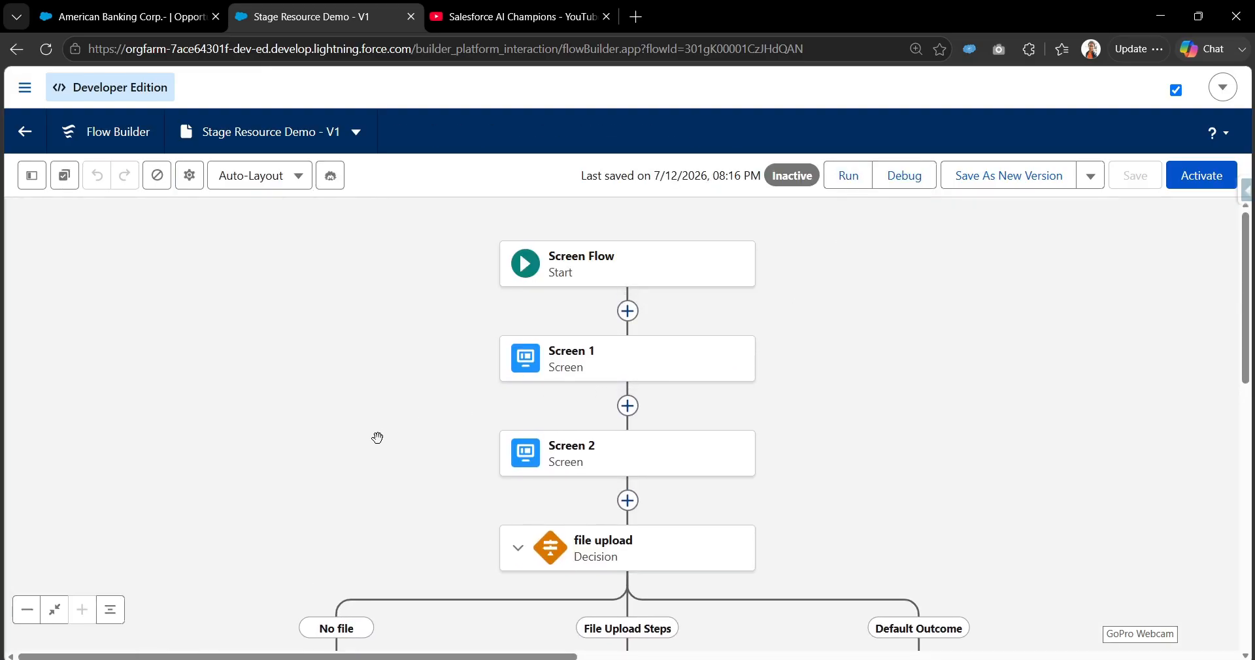
Show the flow's resource list beside the canvas
drag(378, 437, 353, 316)
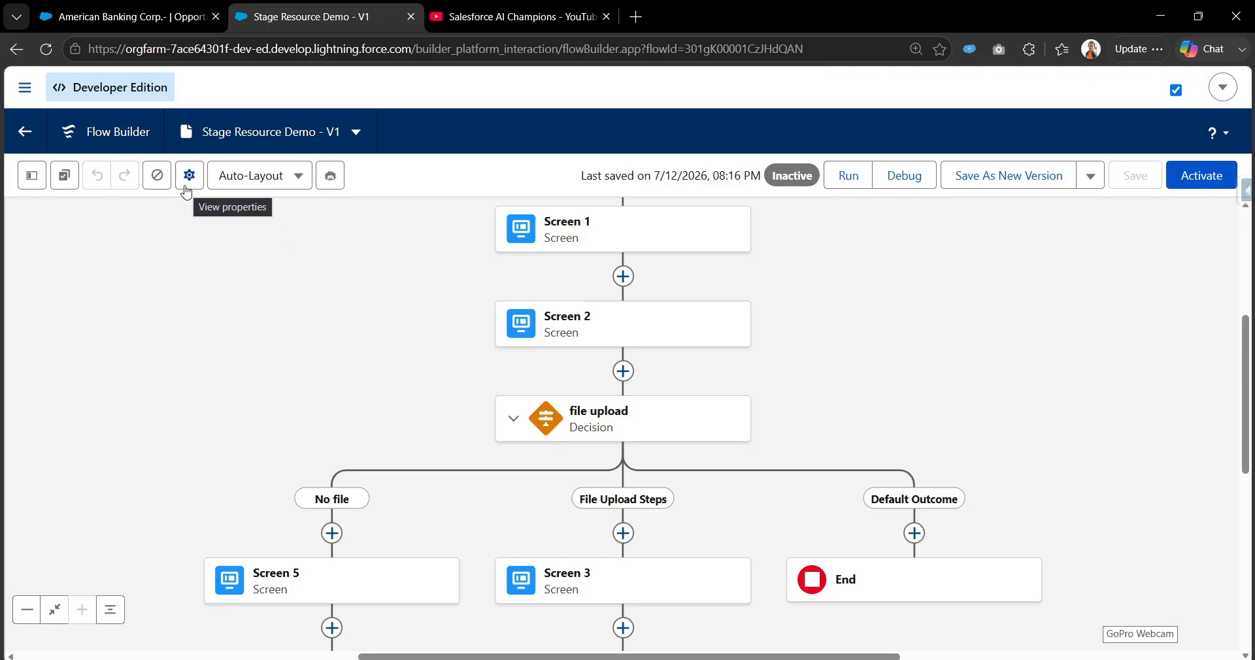
click(30, 177)
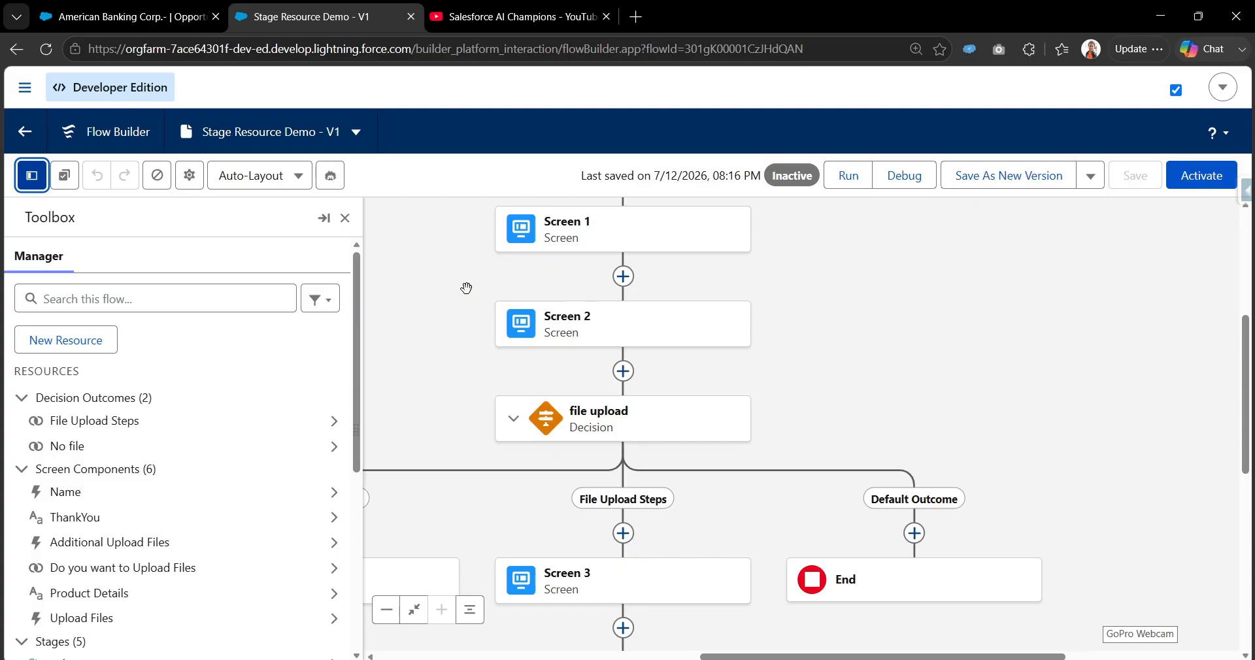
drag(434, 352, 451, 288)
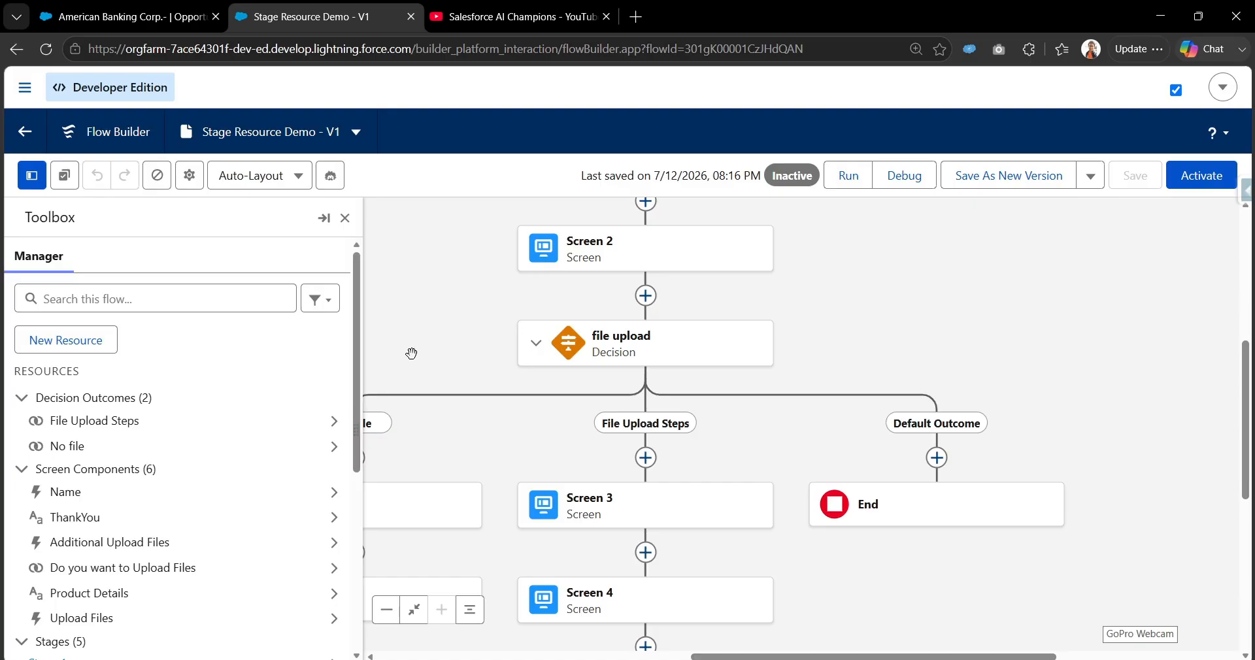
drag(412, 353, 438, 454)
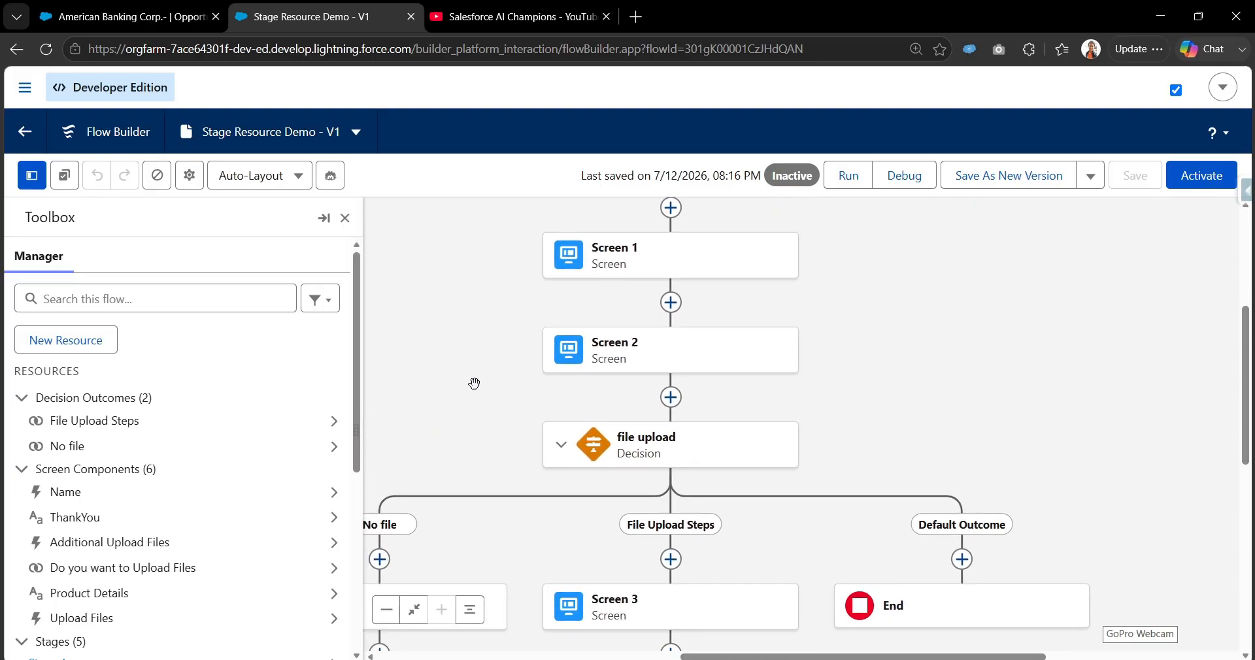
Inspect the stage assignment in Screen 1's properties and leave the screen without changes
double_click(617, 269)
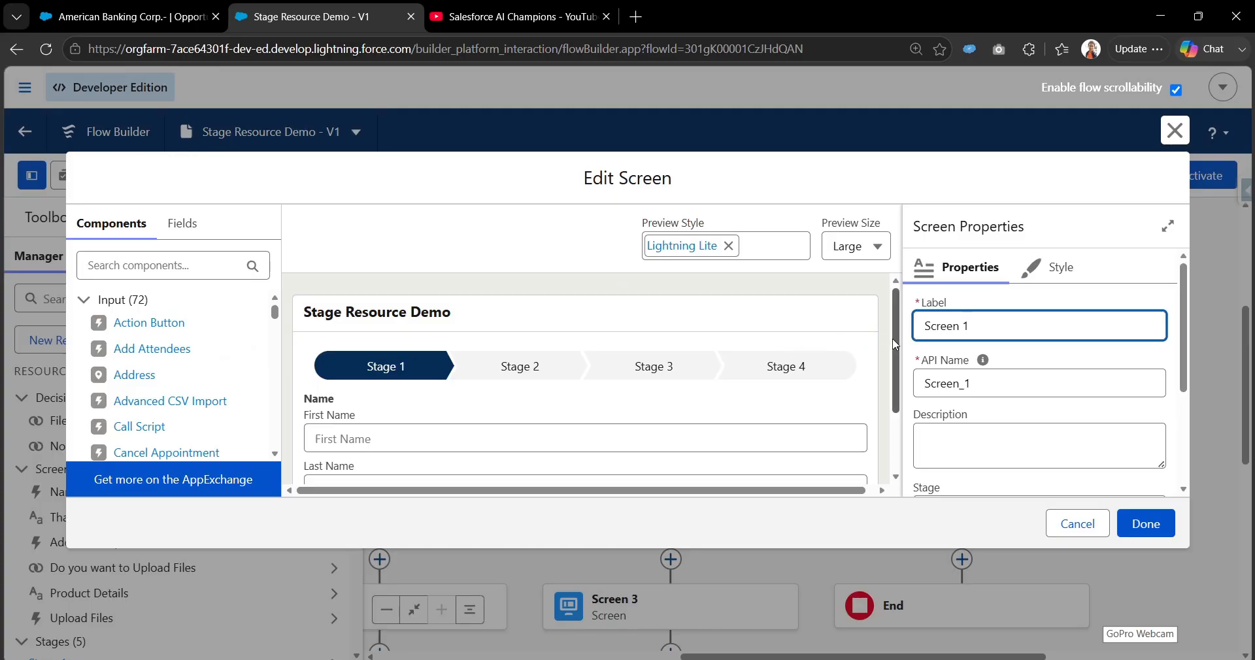
drag(895, 344, 895, 406)
scroll(617, 314, up, 2)
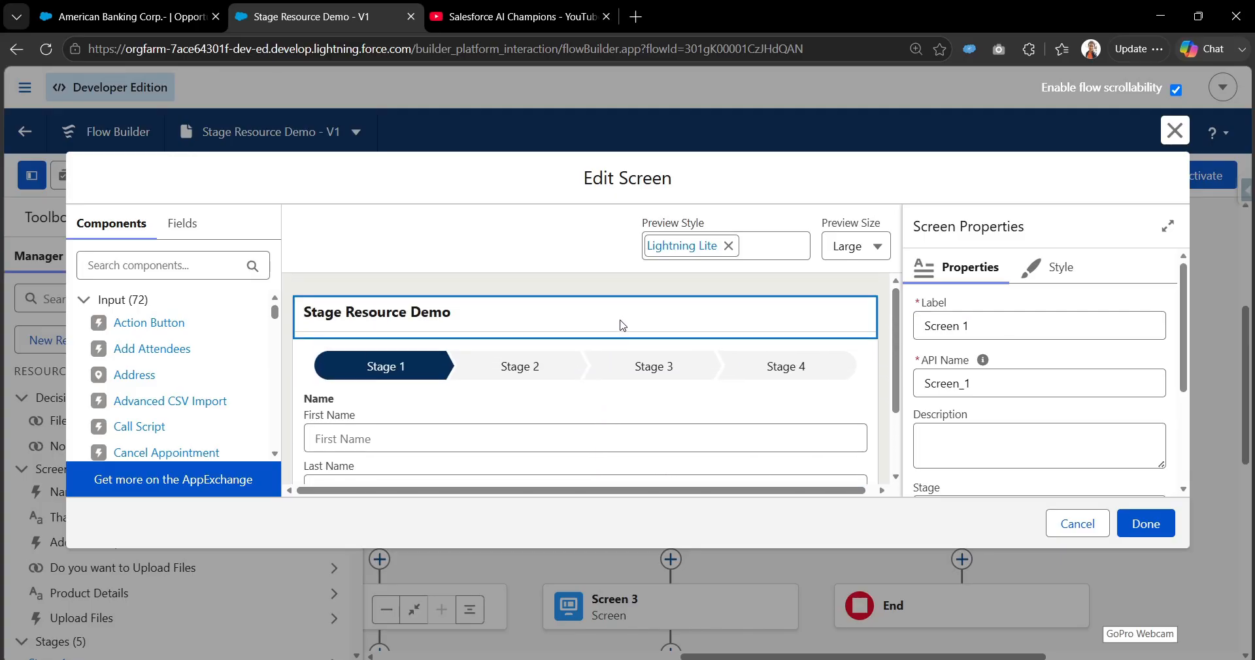
scroll(1049, 392, down, 1)
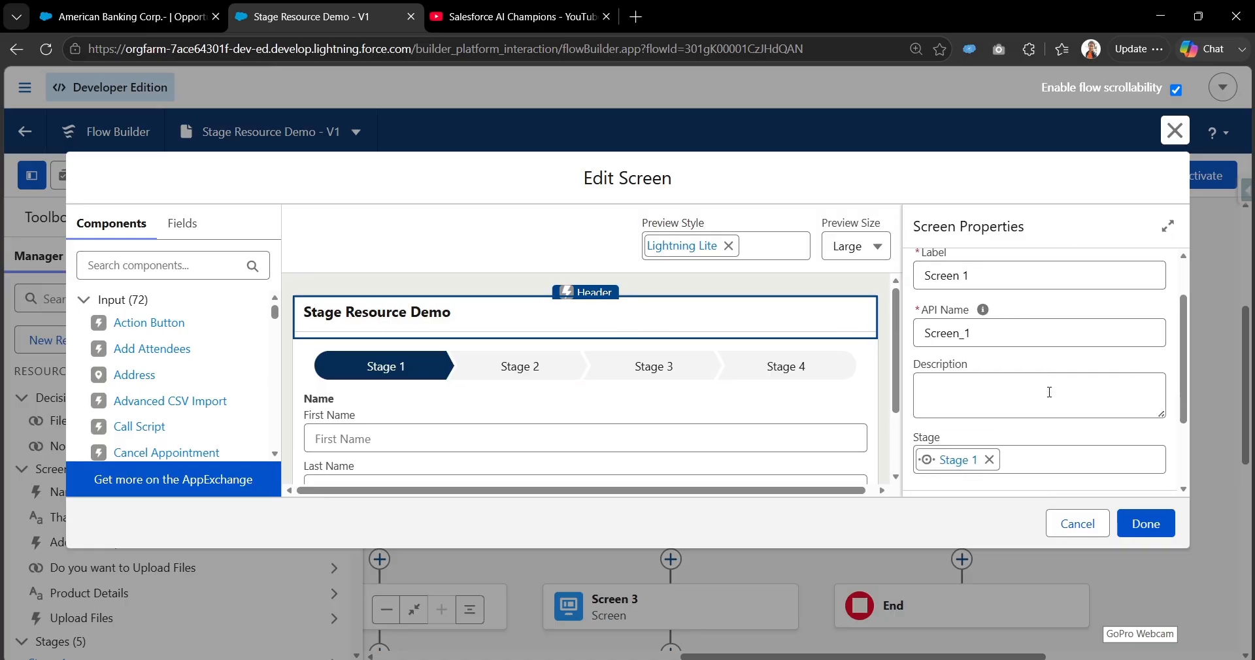
scroll(1049, 393, down, 2)
mouse_move(914, 324)
mouse_down()
mouse_move(946, 323)
mouse_move(915, 325)
mouse_up()
click(952, 326)
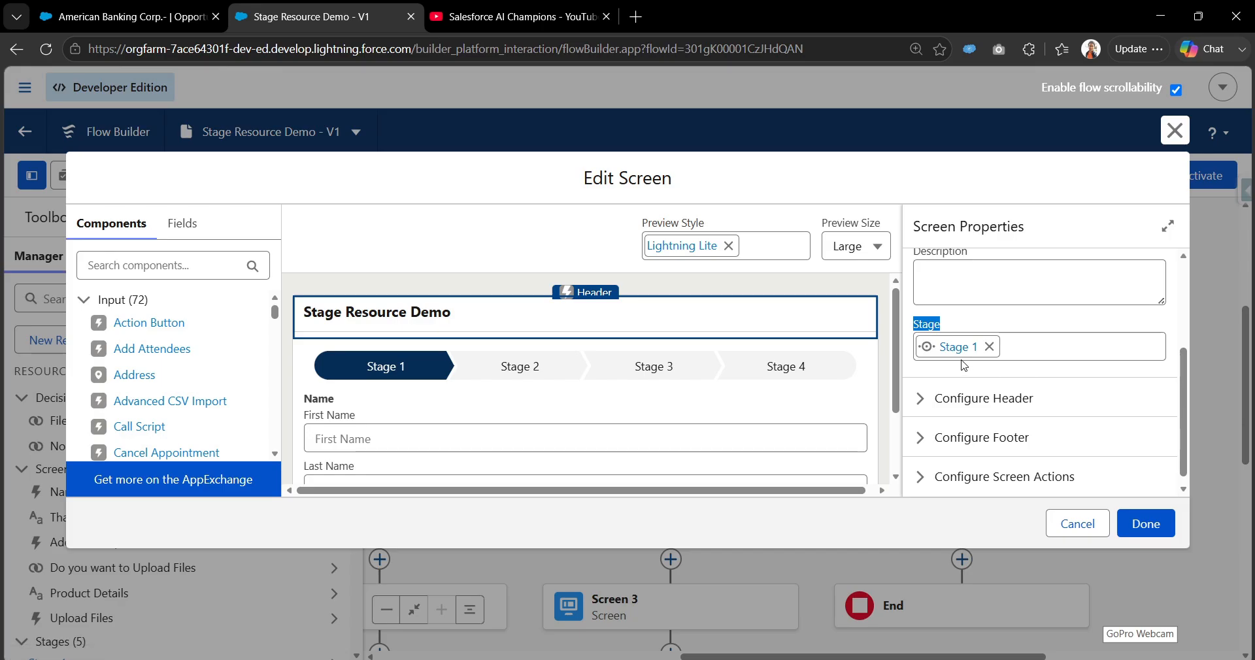
click(1077, 524)
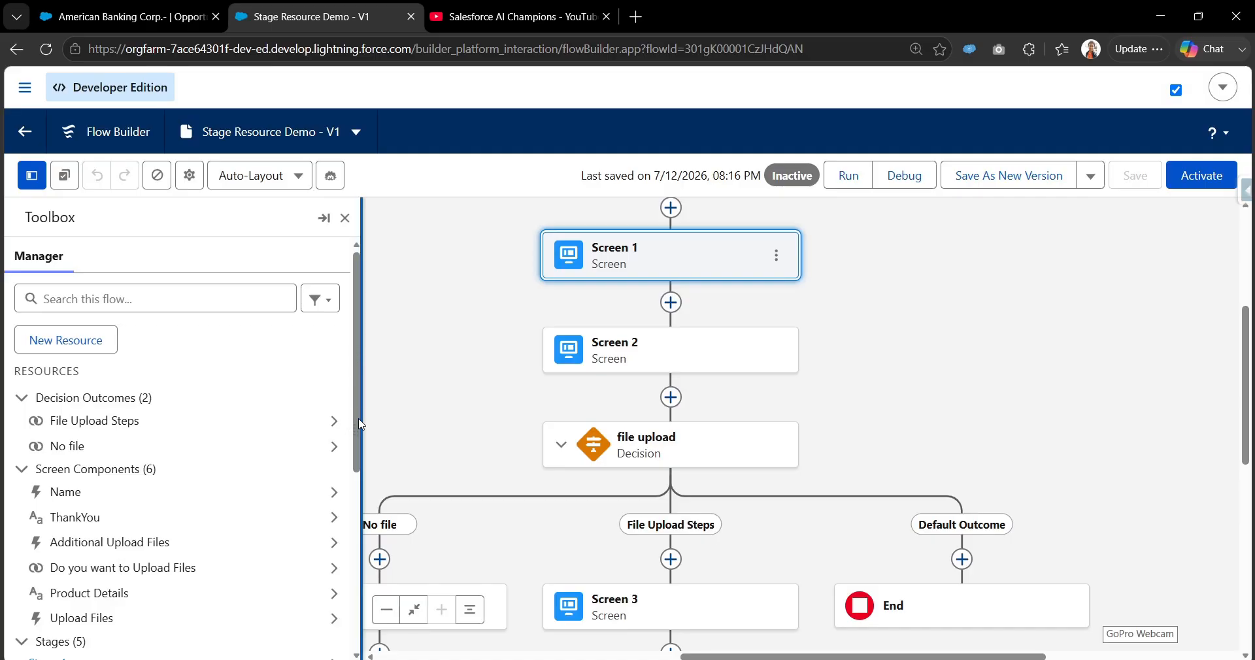
Check the order and active-by-default settings of the Stage 1 and Stage 2 resources without changing them
scroll(294, 465, down, 1)
scroll(295, 466, down, 2)
click(213, 490)
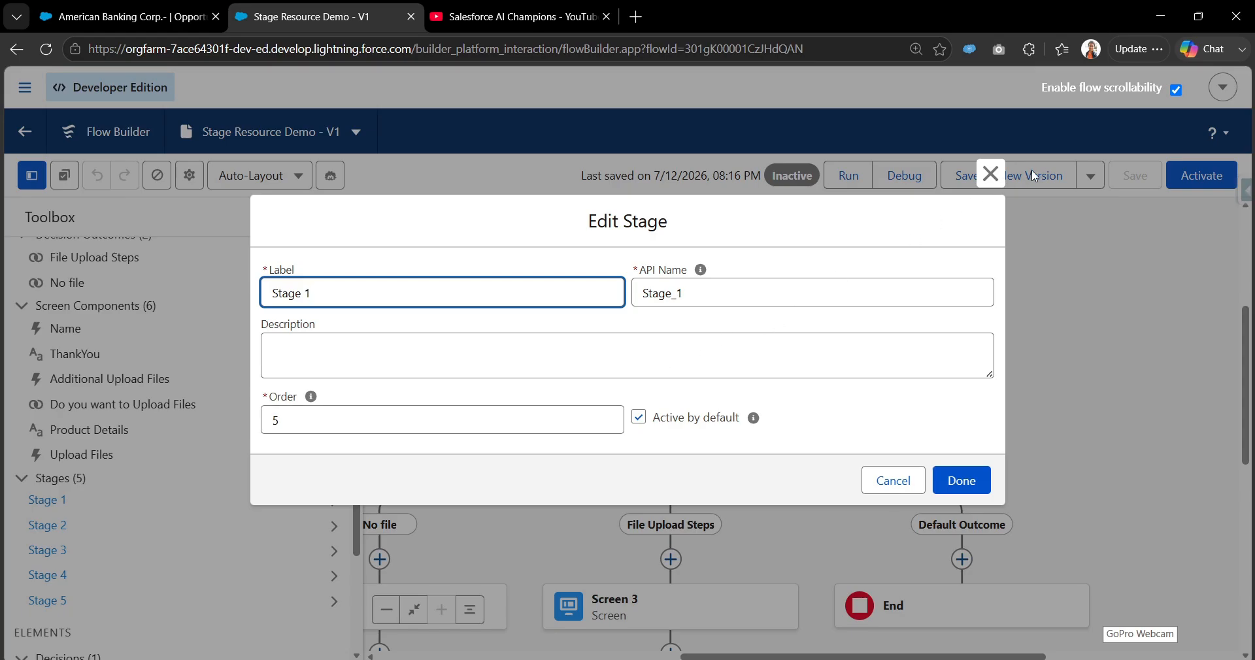
click(991, 176)
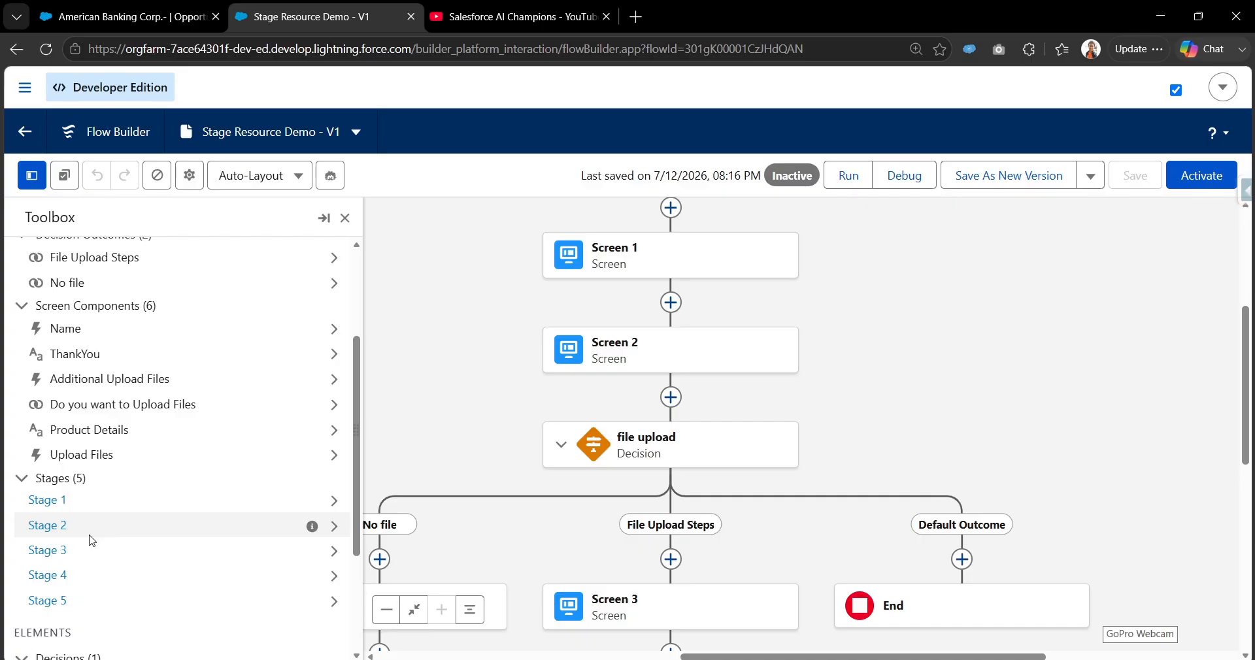
drag(457, 434, 502, 261)
click(76, 527)
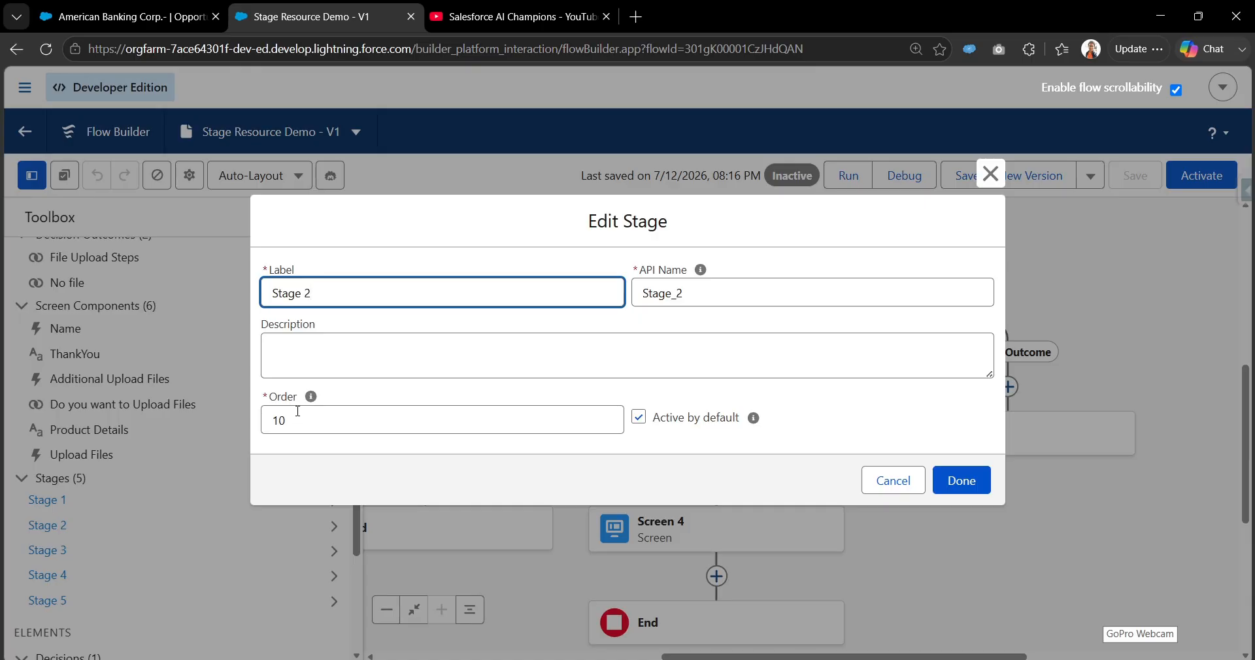
mouse_move(309, 401)
click(892, 479)
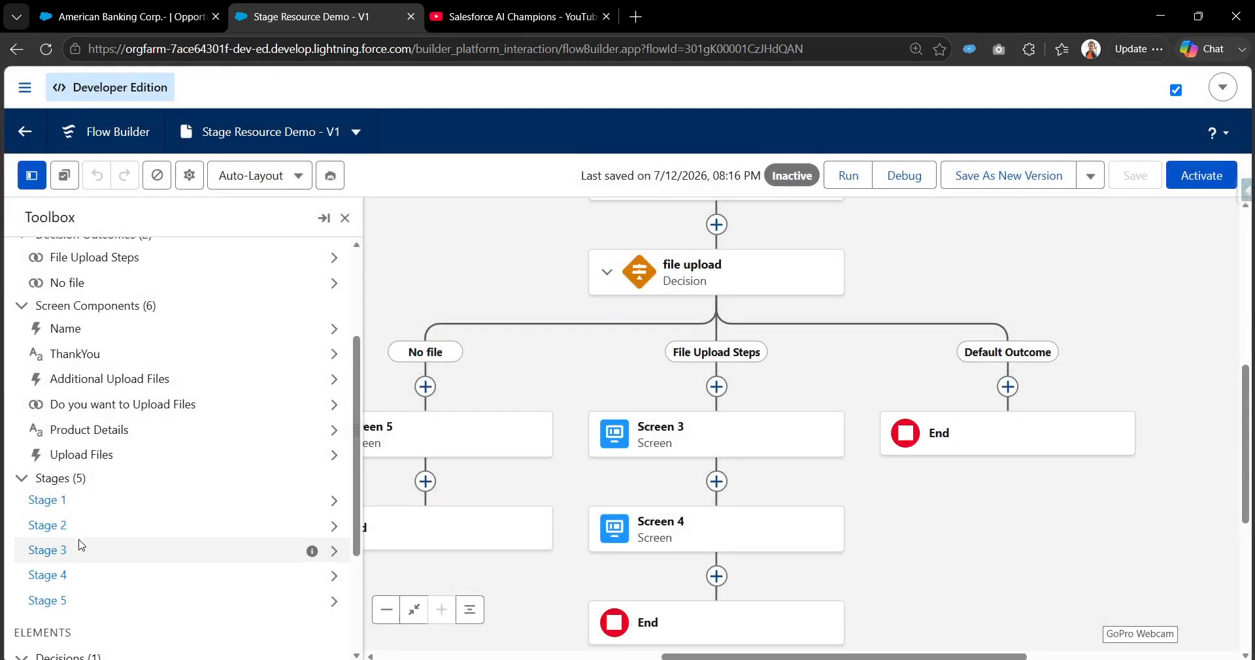
Check the order and active-by-default settings of the Stage 3, Stage 4 and Stage 5 resources without changing them
click(74, 551)
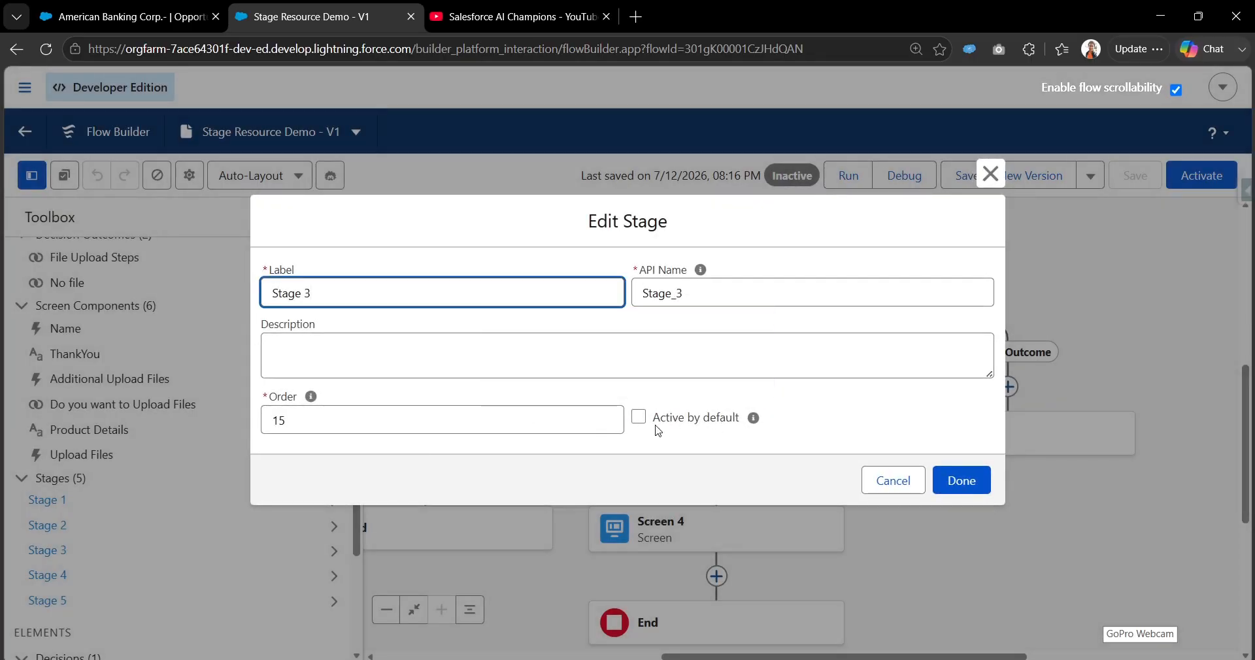
click(879, 477)
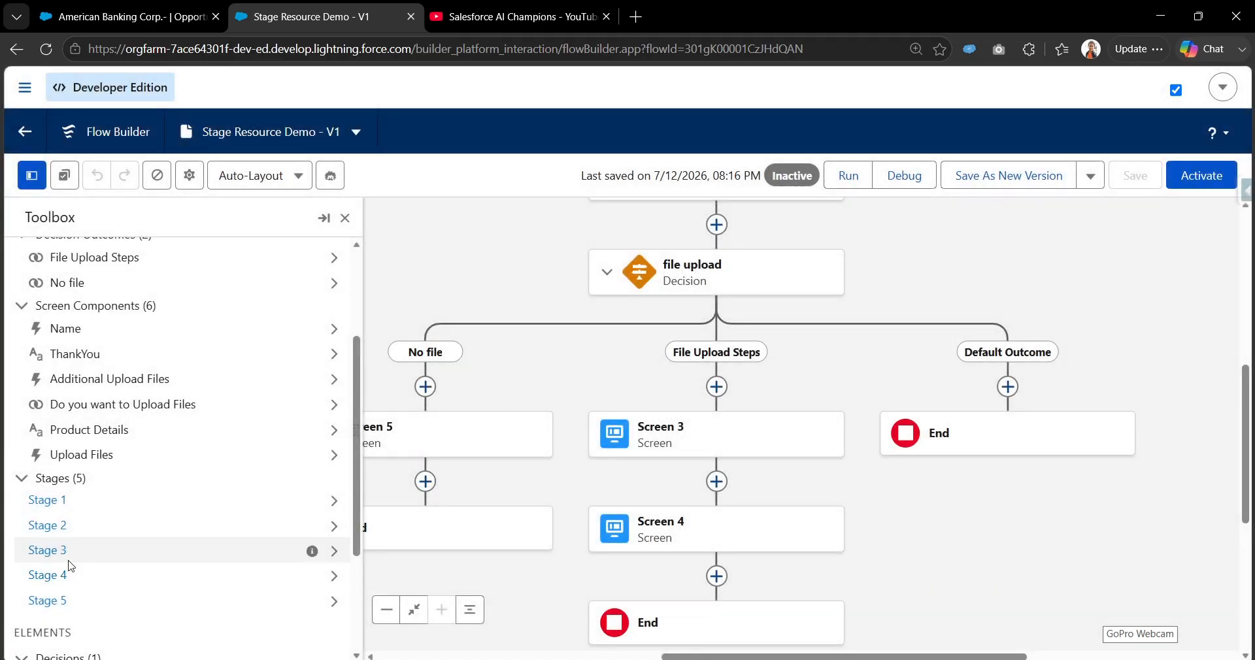
click(68, 574)
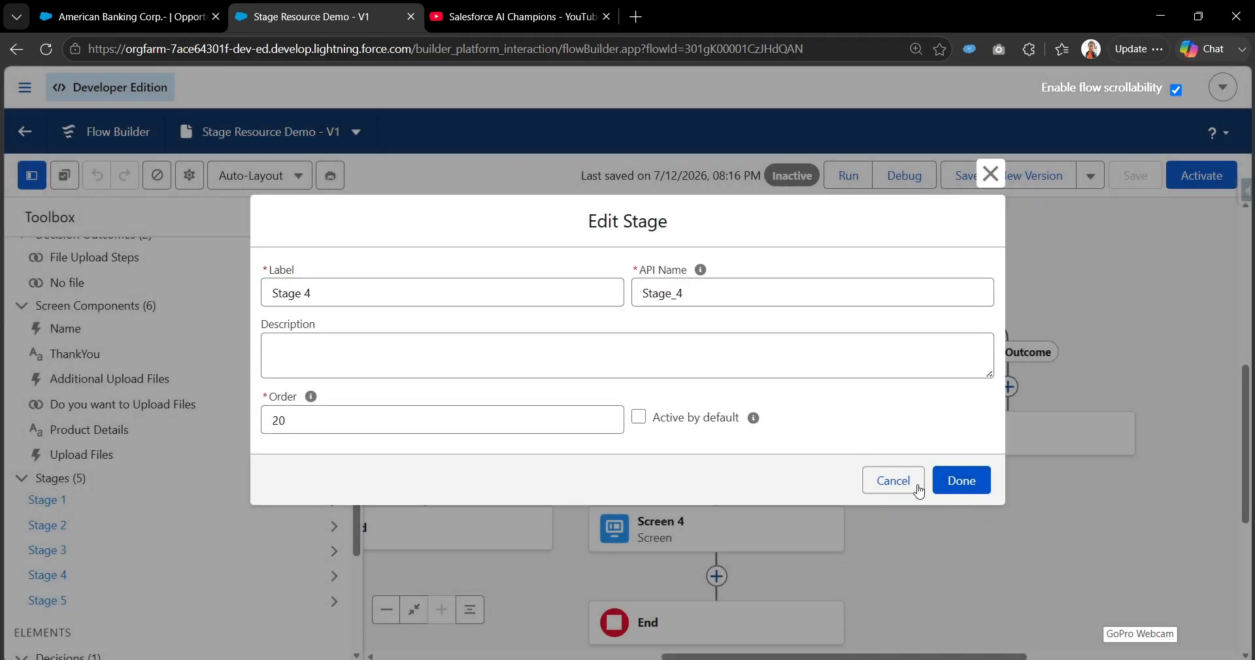
click(917, 487)
click(49, 598)
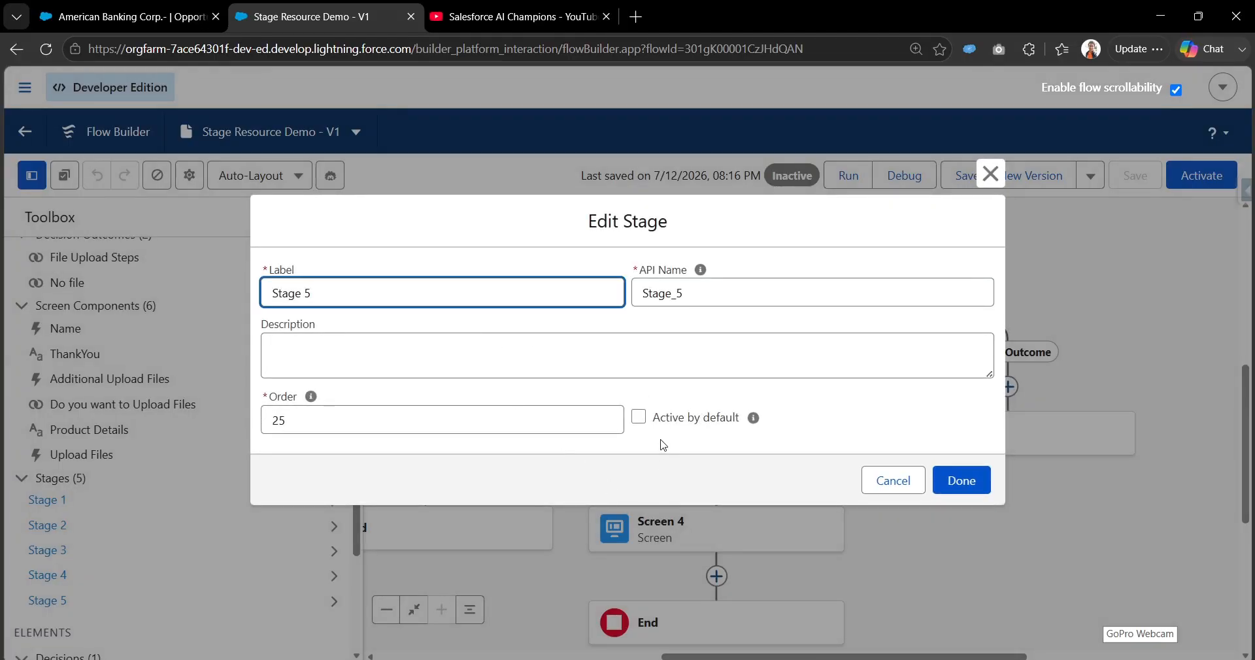
click(894, 487)
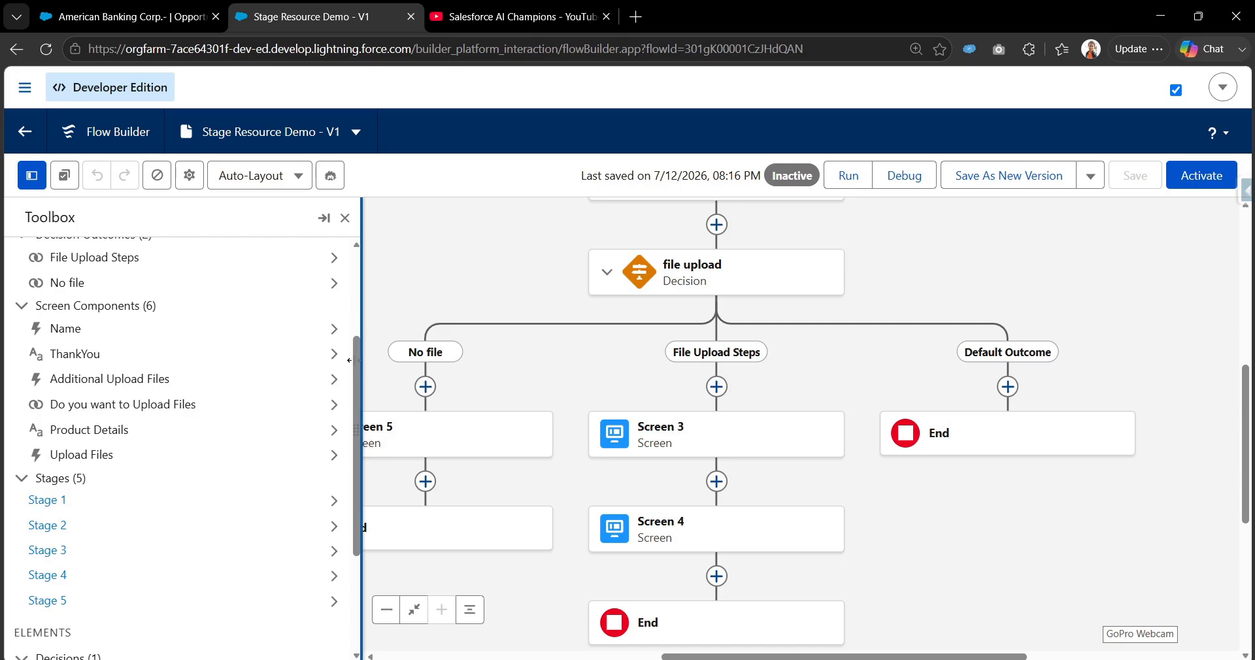
Review the fields needed for a new resource of type Stage, and cancel without creating one
scroll(315, 457, up, 3)
click(66, 339)
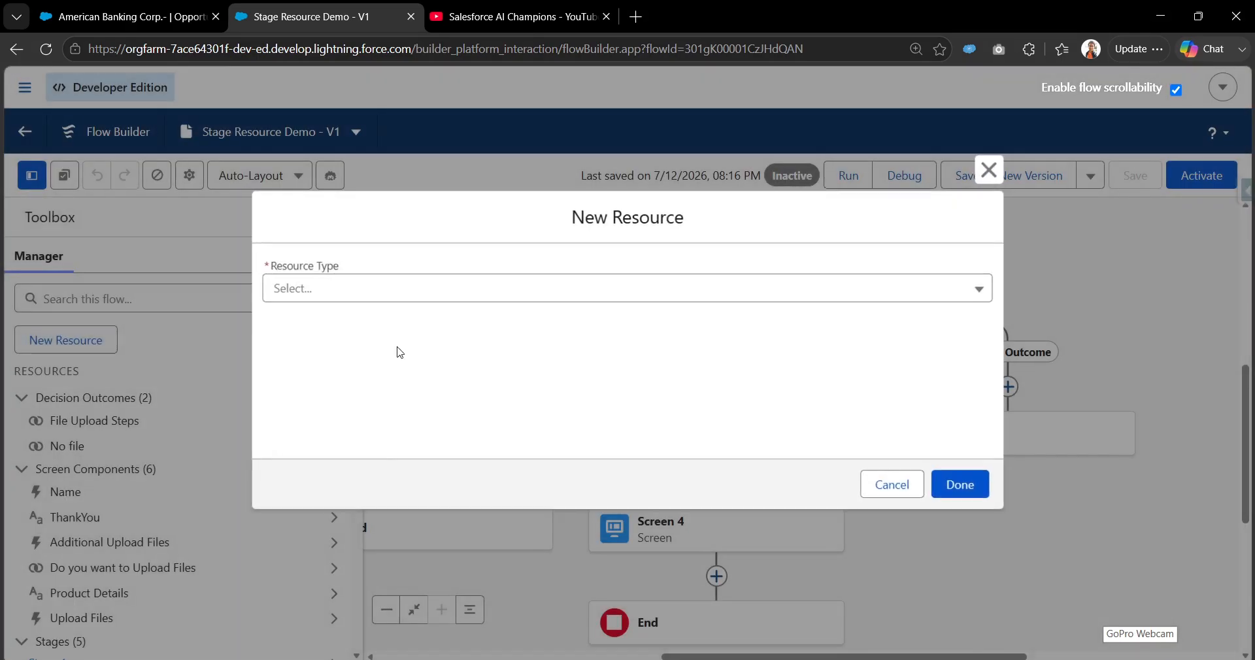
click(425, 288)
scroll(417, 540, down, 2)
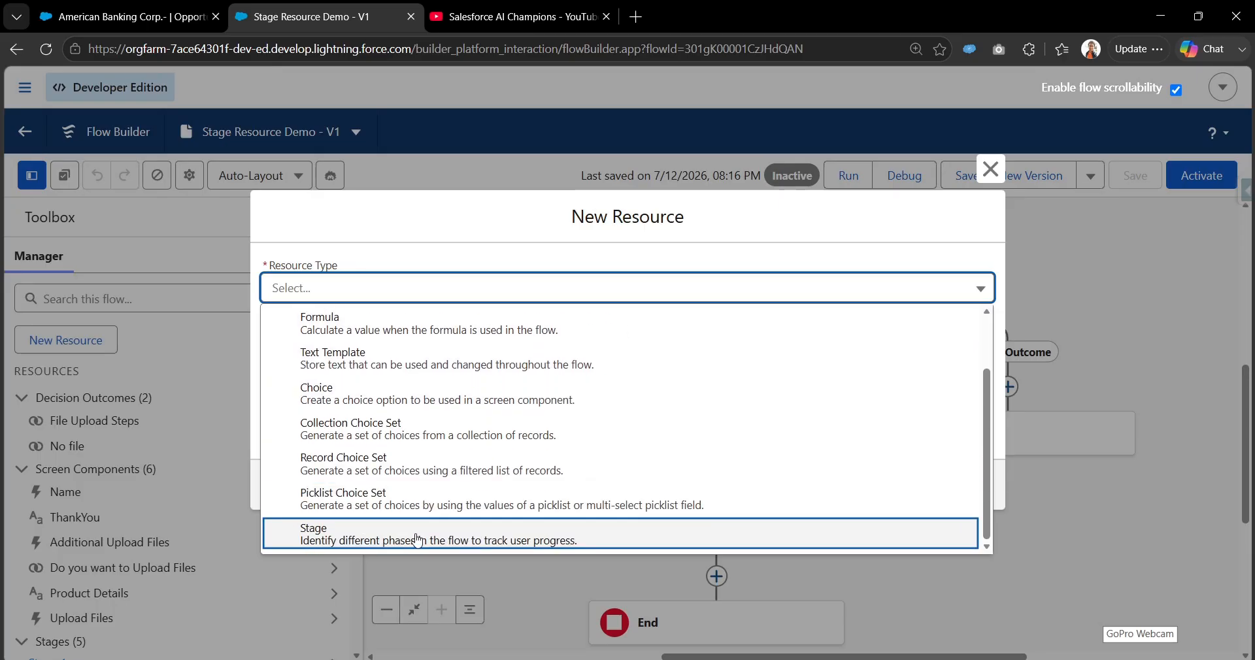
click(418, 540)
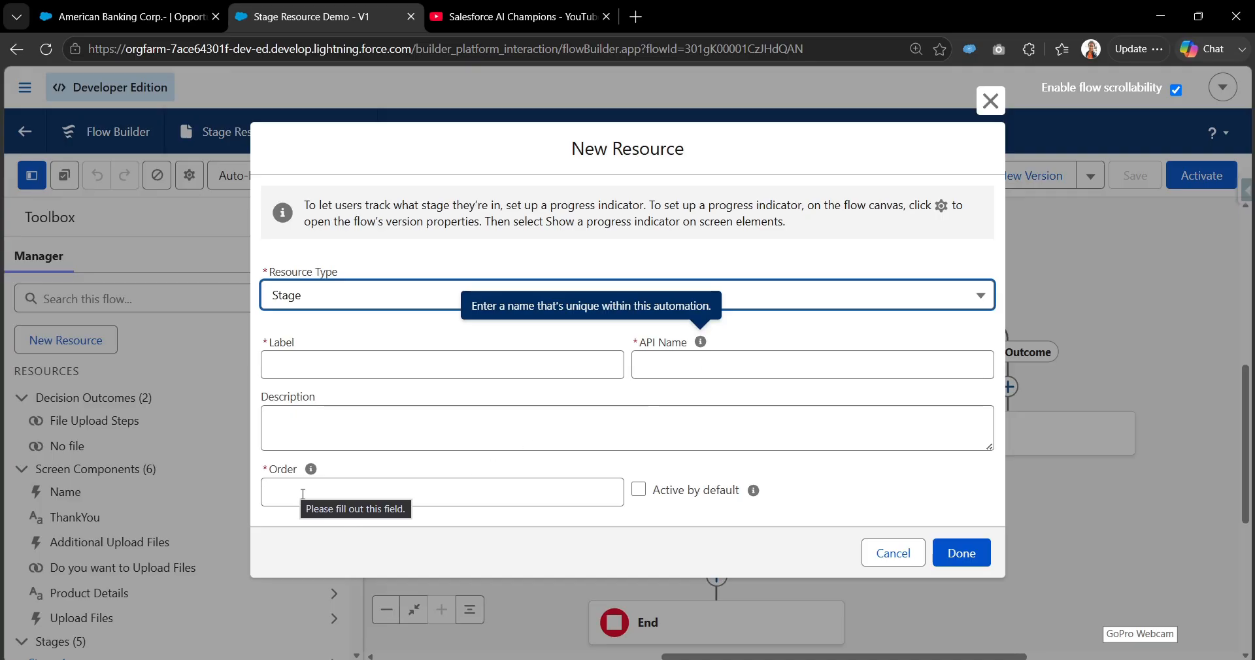
click(890, 553)
Hide the resource list to give the flow canvas the full width
scroll(584, 401, up, 5)
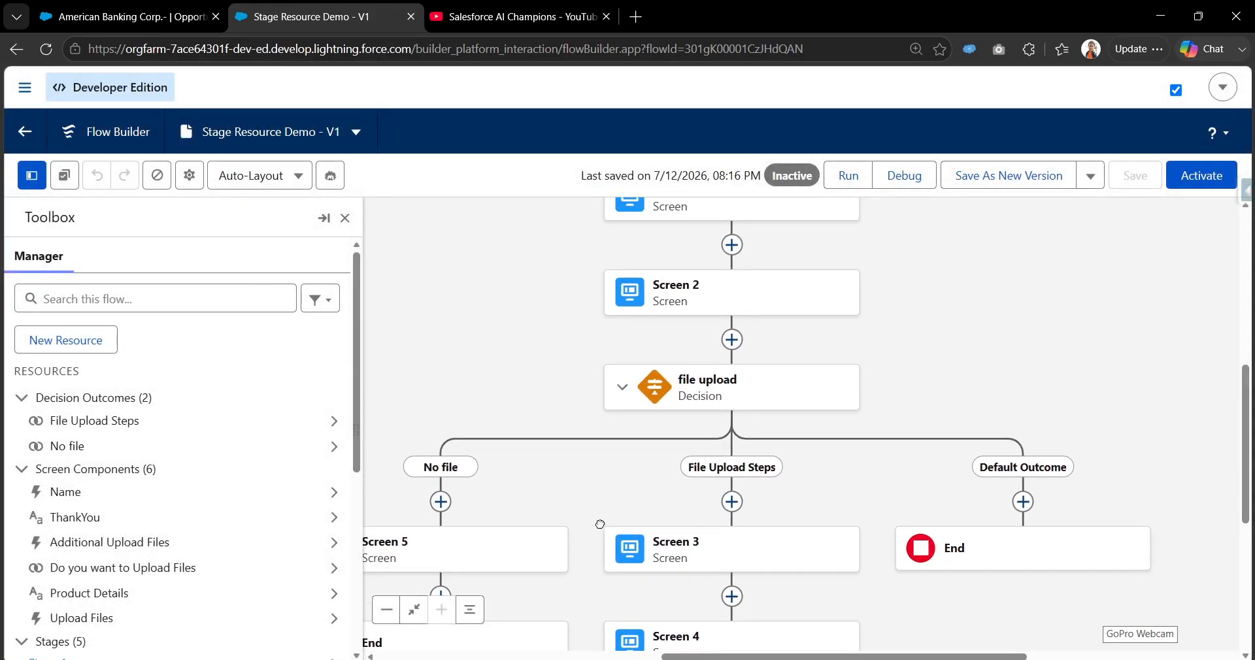
drag(534, 415, 498, 363)
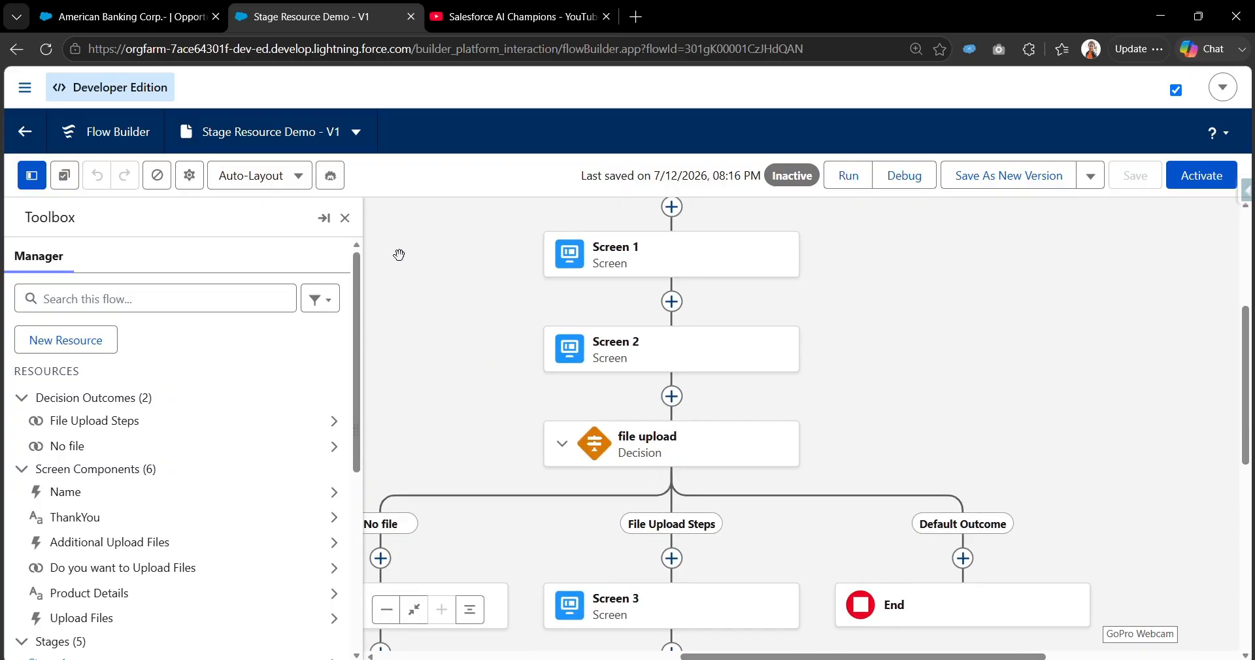
click(345, 218)
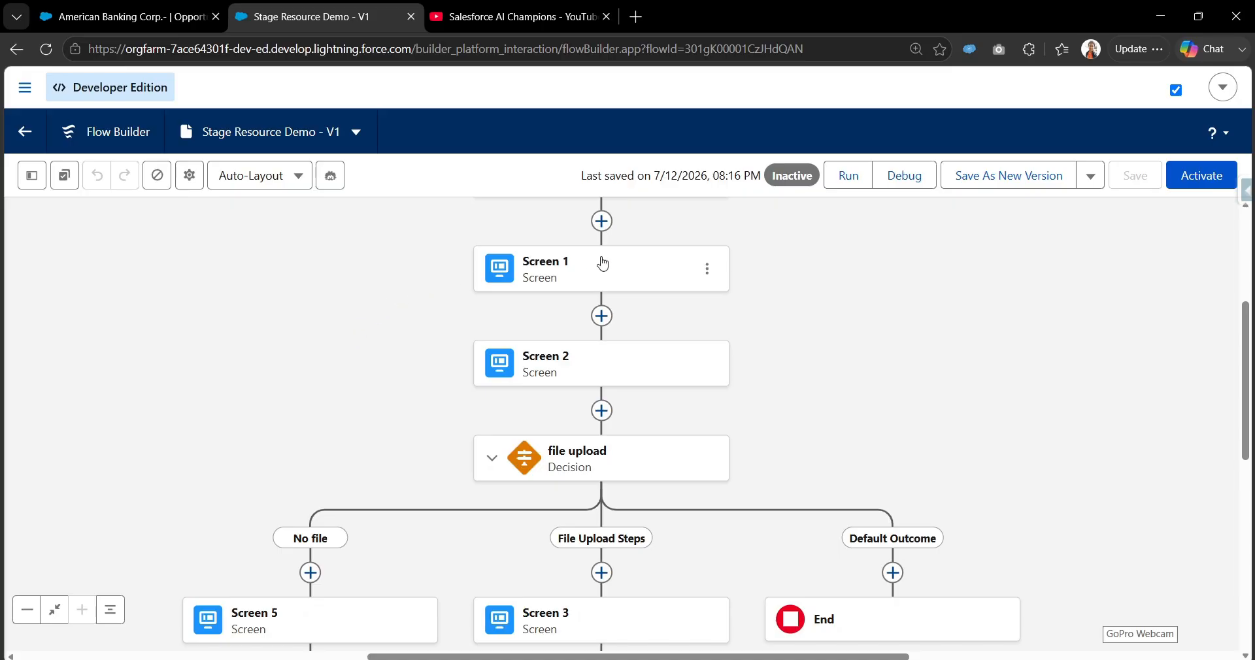
Review the layout and assigned stage of Screen 1, and close it without changing anything
scroll(603, 264, down, 3)
scroll(434, 261, up, 3)
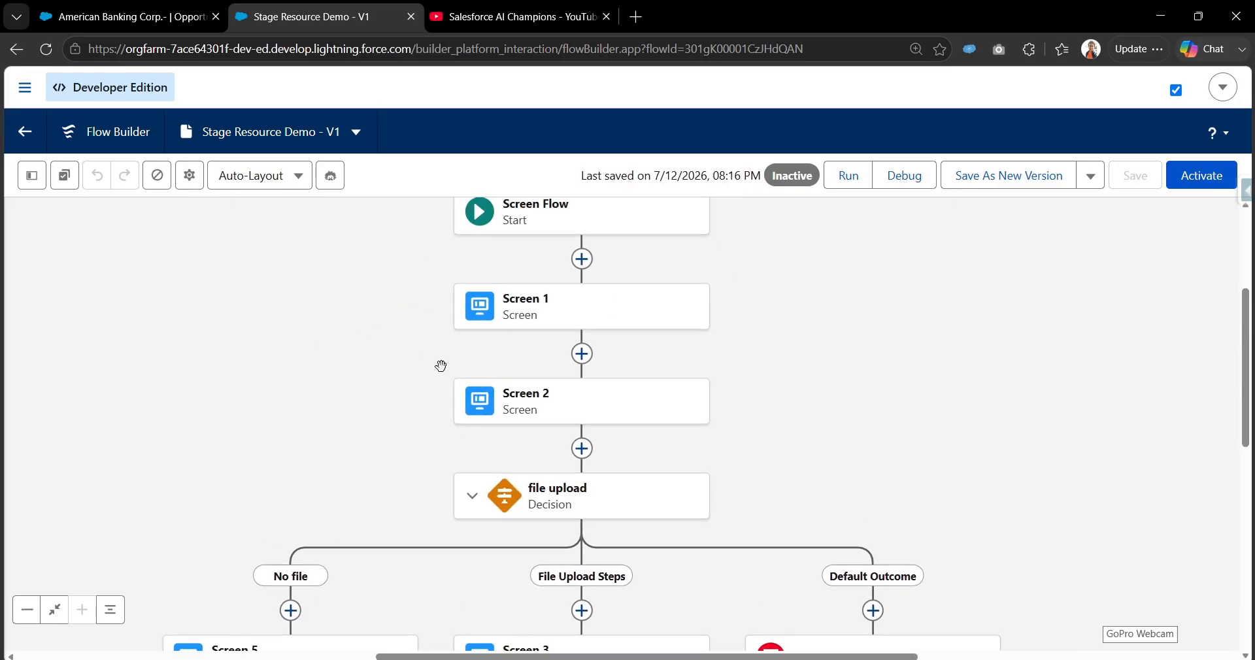
double_click(600, 303)
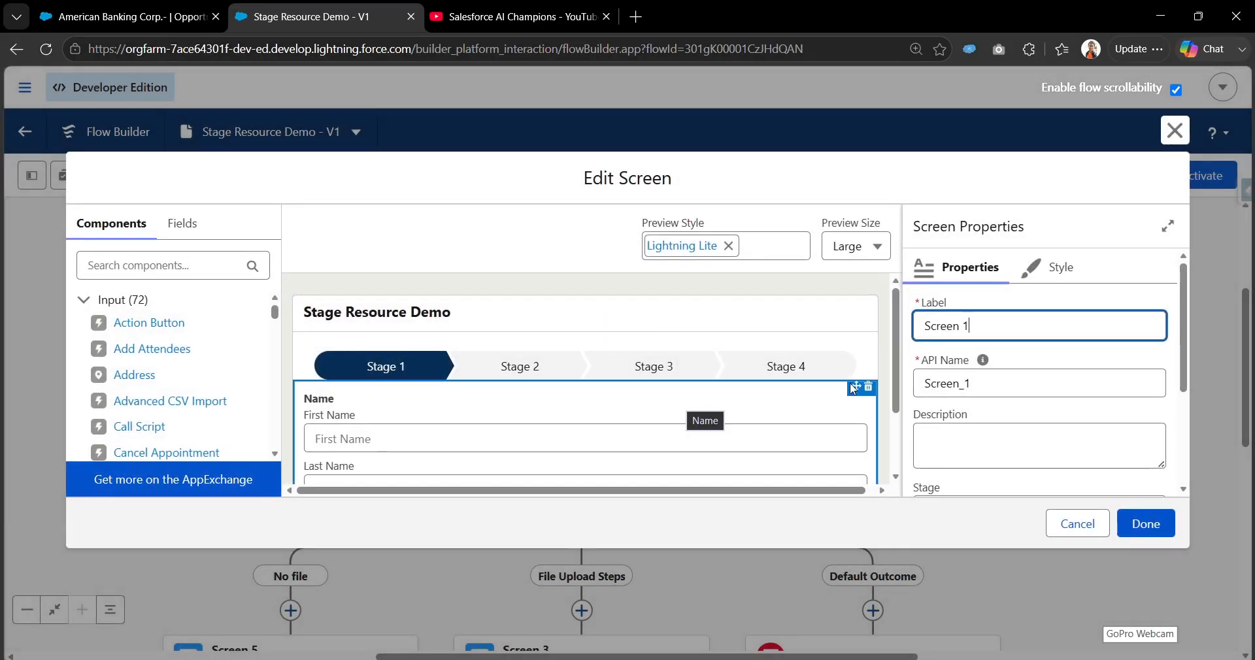
scroll(719, 340, down, 2)
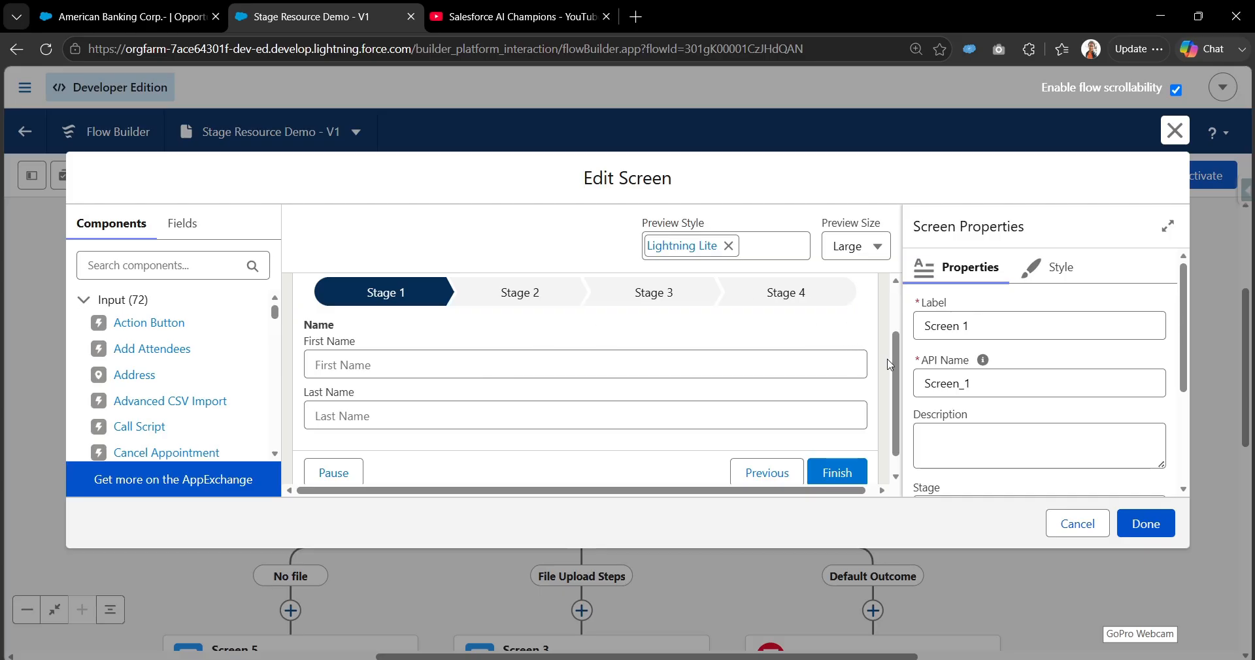
scroll(982, 389, down, 1)
scroll(983, 389, down, 1)
drag(913, 315, 940, 318)
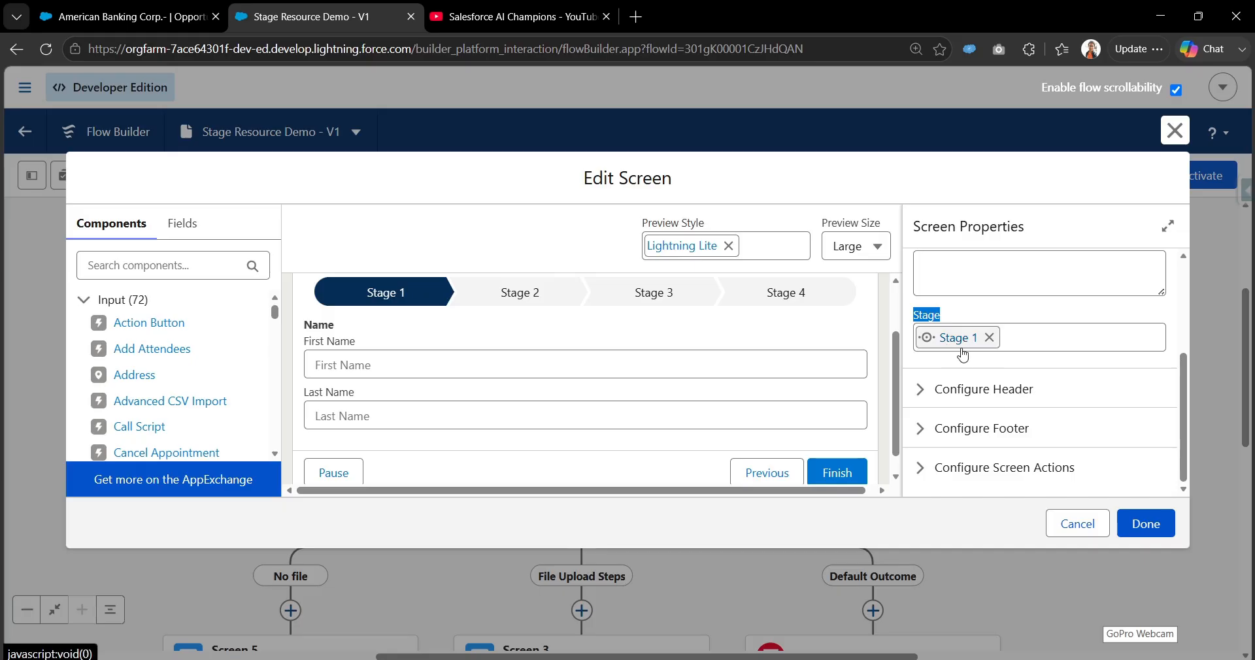
scroll(569, 376, down, 1)
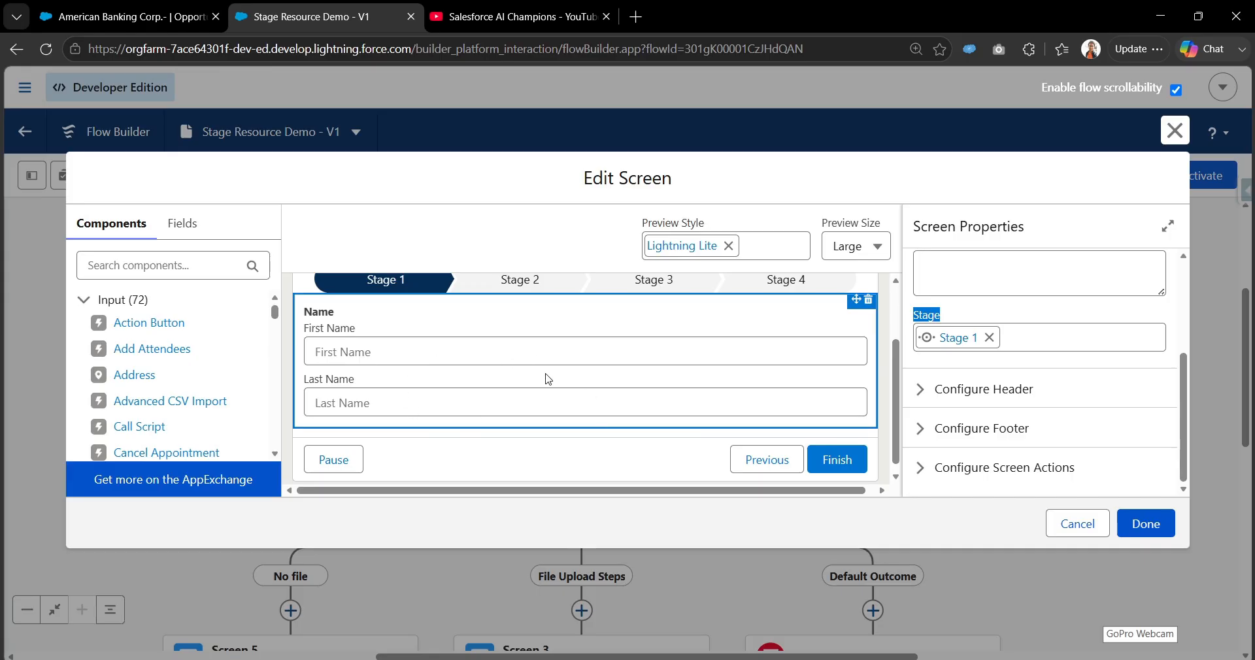
click(1064, 529)
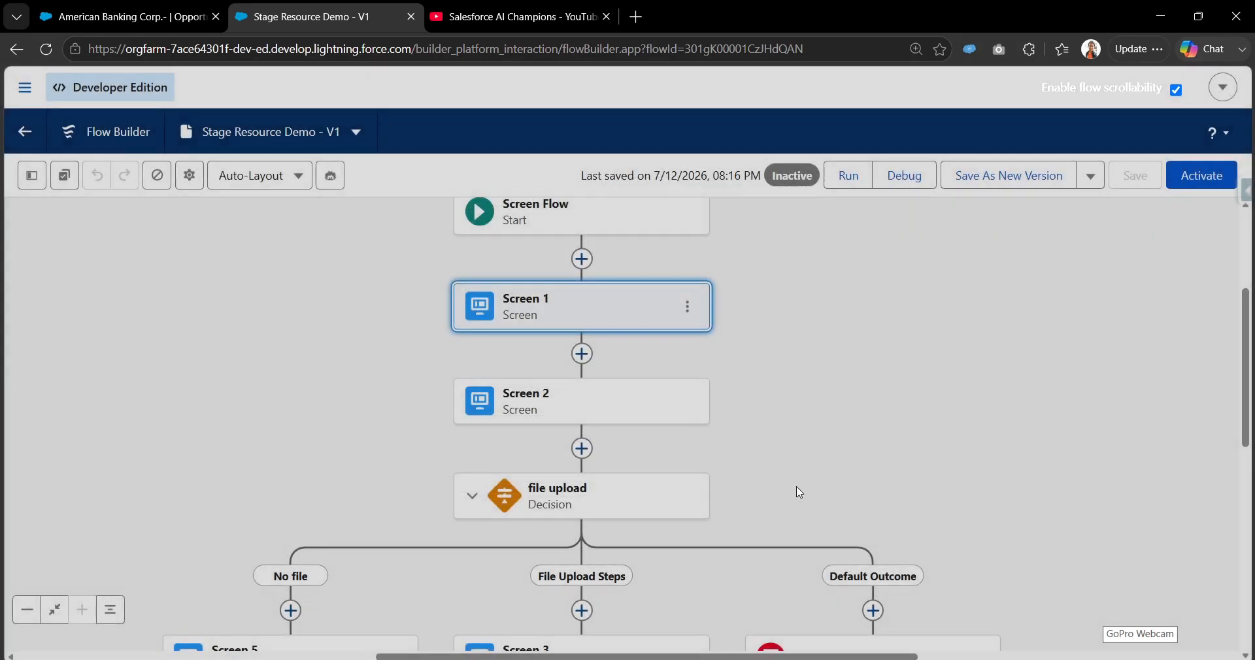
Review the Product Details field and the Do you want to Upload Files checkbox on Screen 2, and close it without changes
scroll(804, 405, down, 1)
double_click(571, 347)
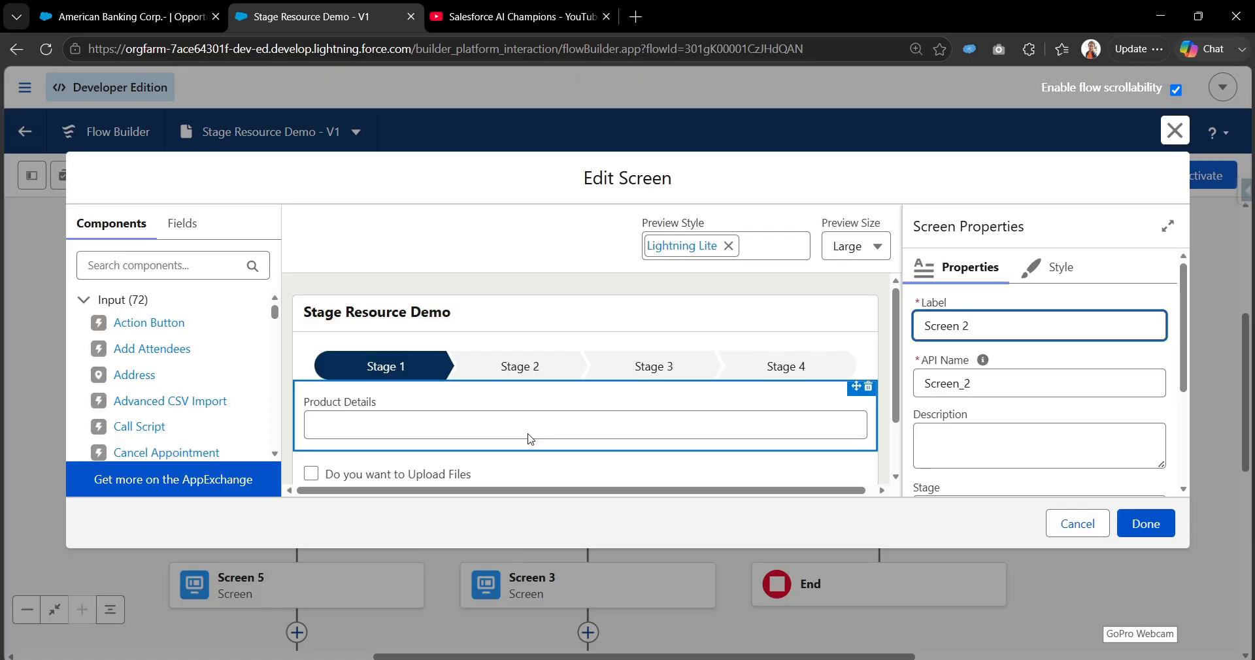
scroll(894, 360, down, 1)
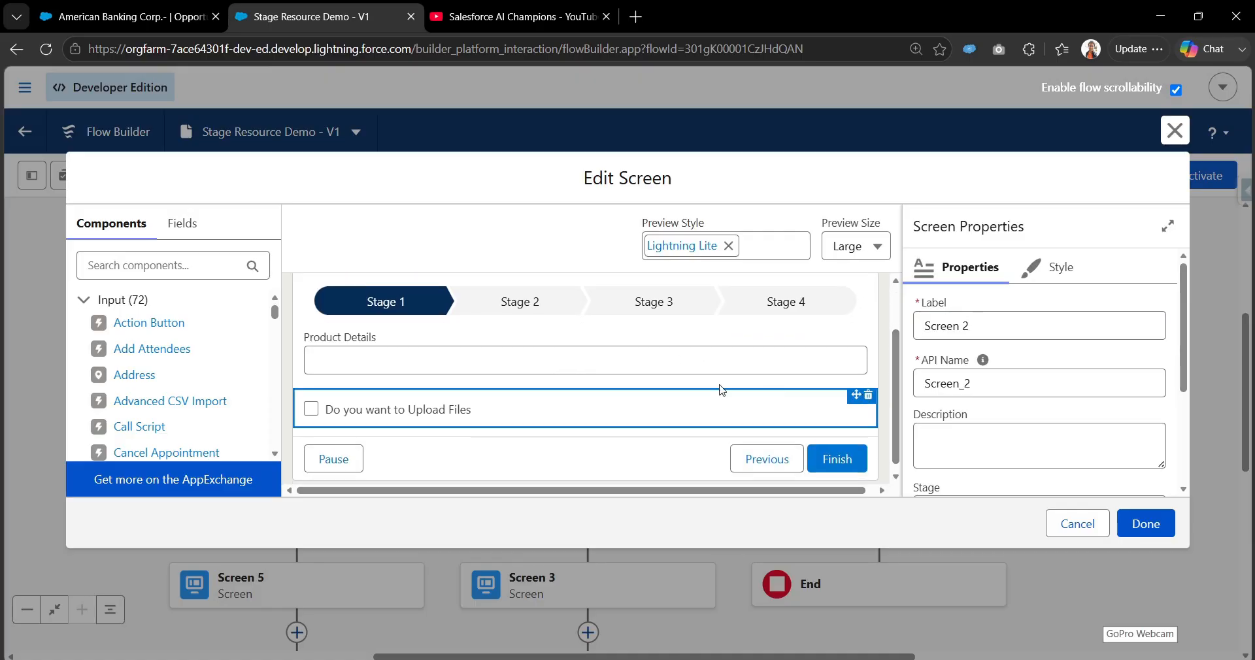
click(463, 350)
click(404, 423)
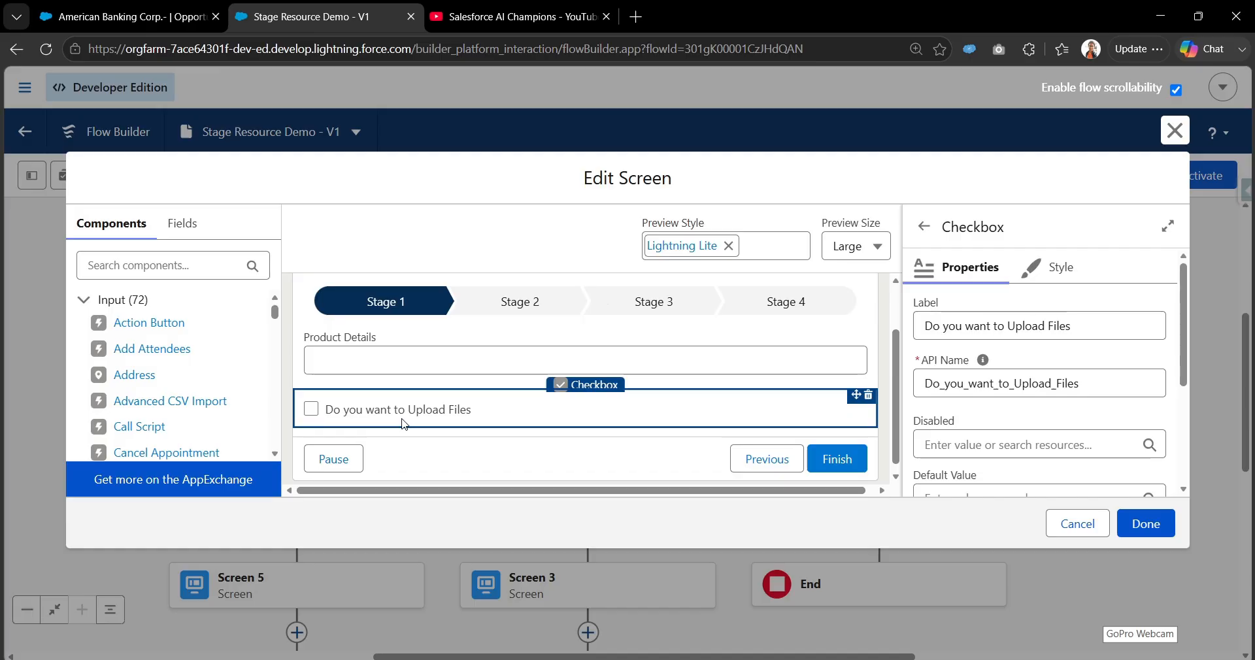
scroll(402, 423, up, 1)
scroll(408, 461, down, 1)
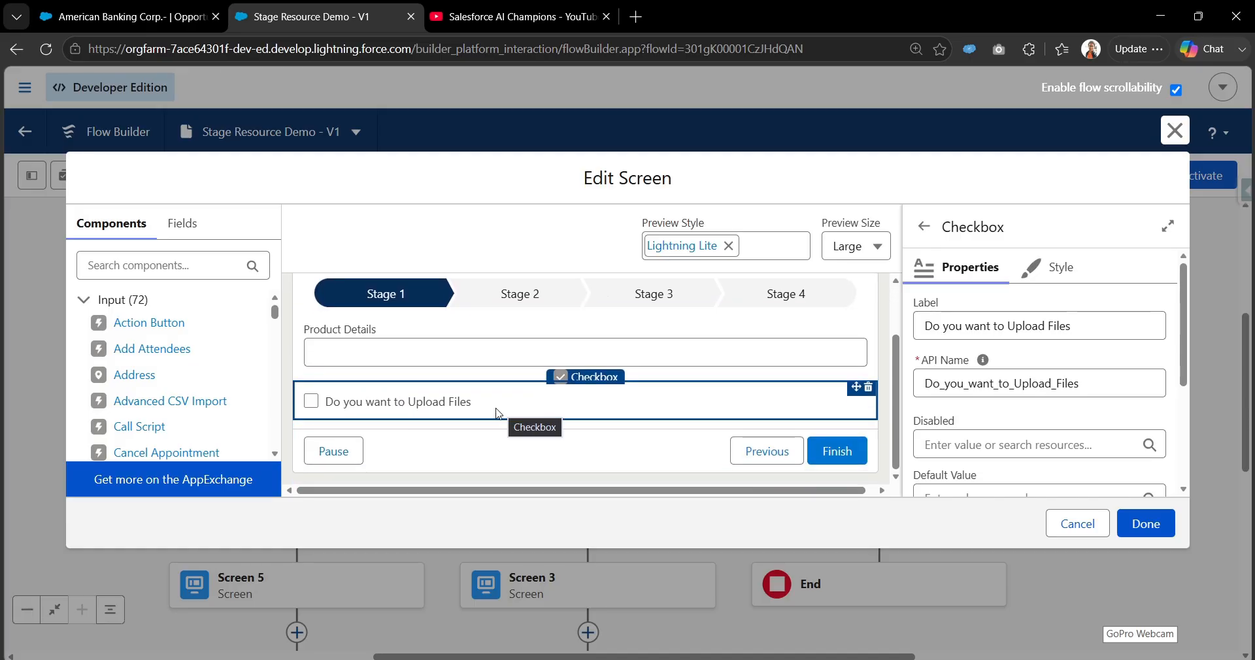
click(1074, 523)
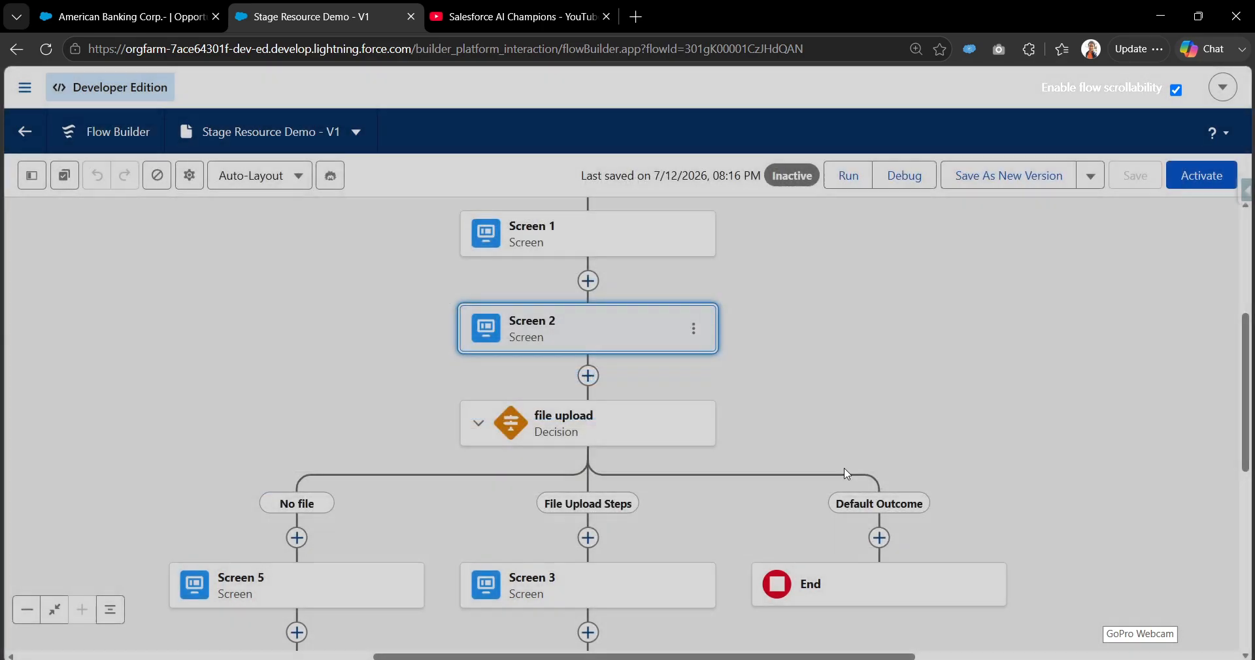
Look at the file upload component on Screen 3 in the File Upload Steps branch, and close it without changes
scroll(719, 402, down, 3)
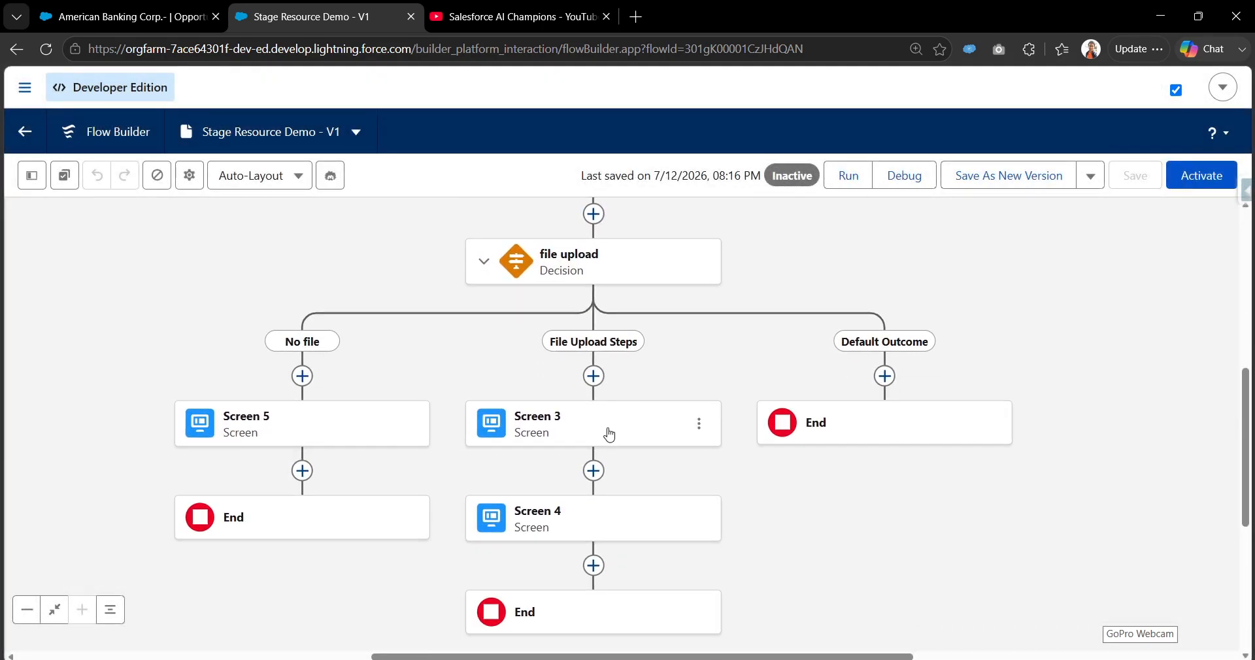
double_click(608, 433)
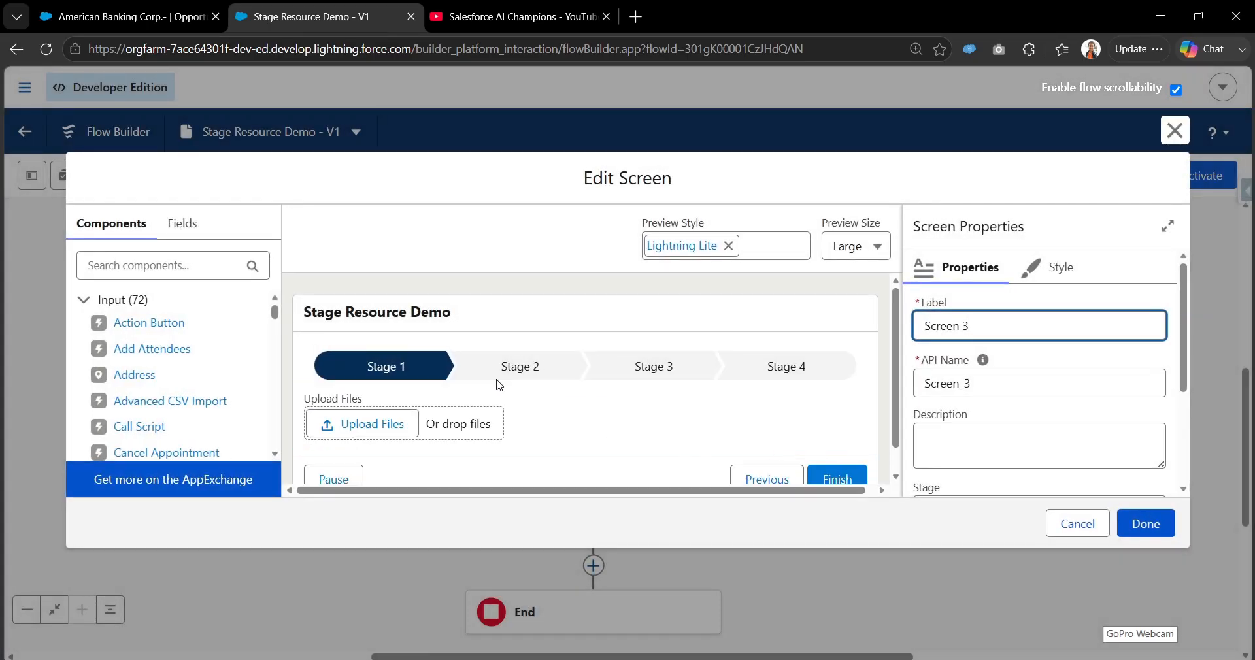
click(1067, 524)
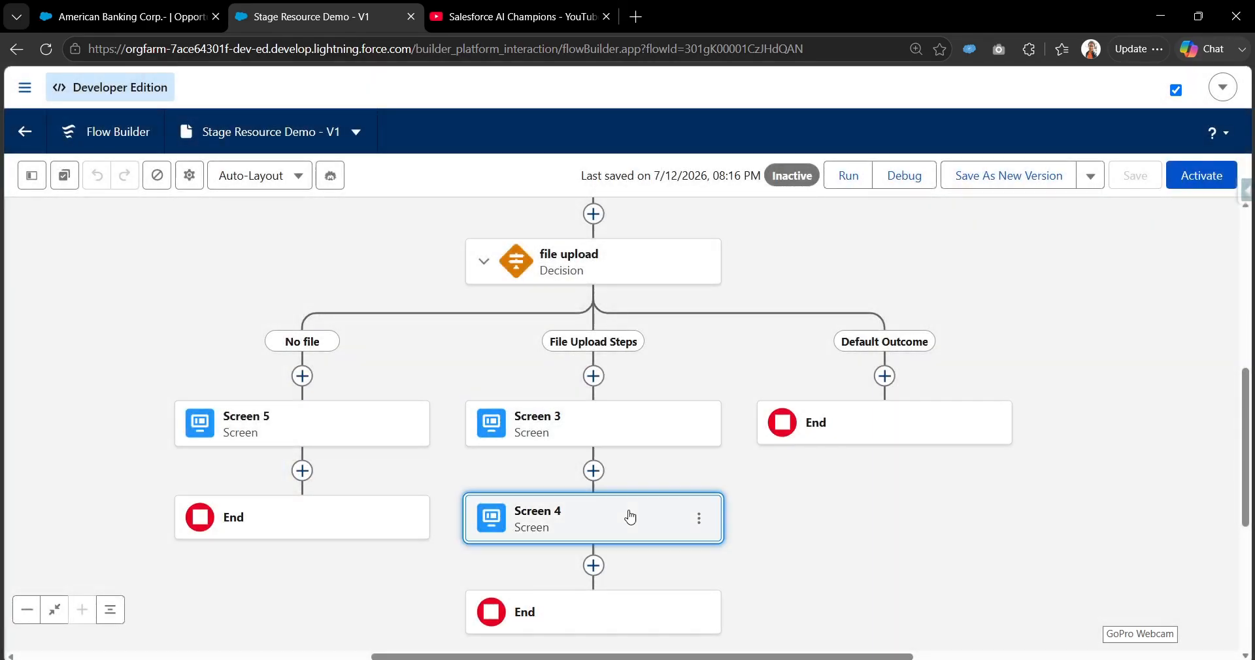
Review the Additional Upload Files component and the assigned stage of Screen 4, and close it without changes
double_click(630, 515)
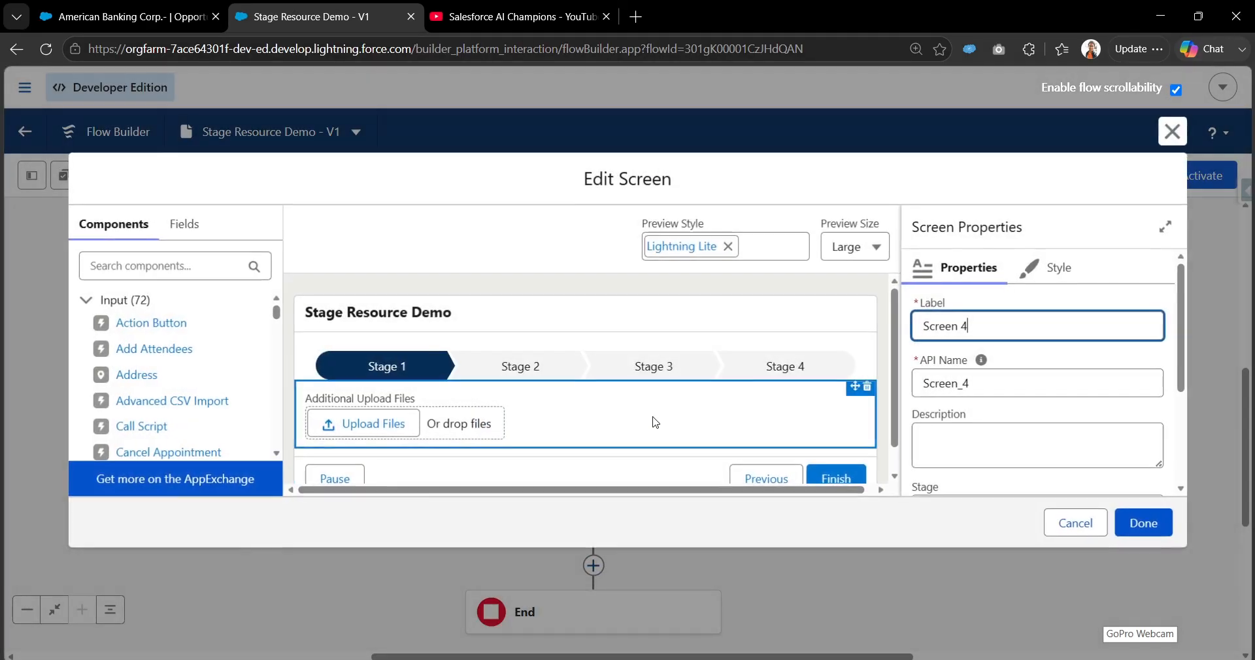
click(520, 406)
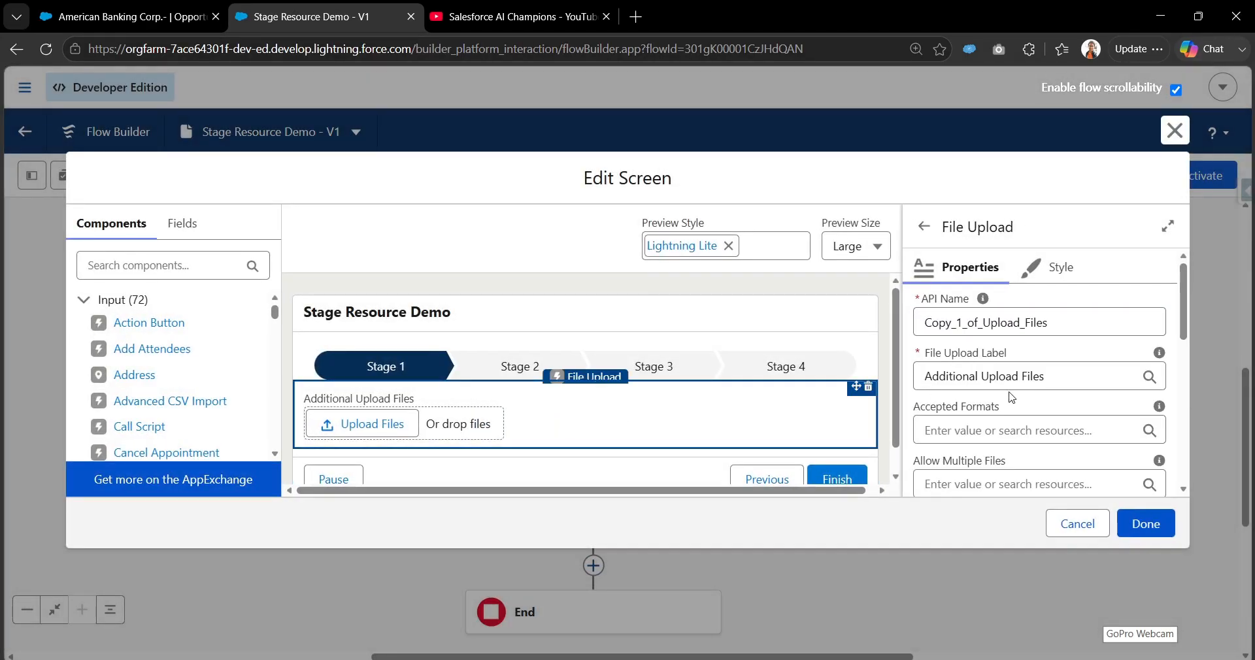
scroll(1019, 419, down, 4)
scroll(1020, 418, up, 2)
scroll(1020, 418, down, 5)
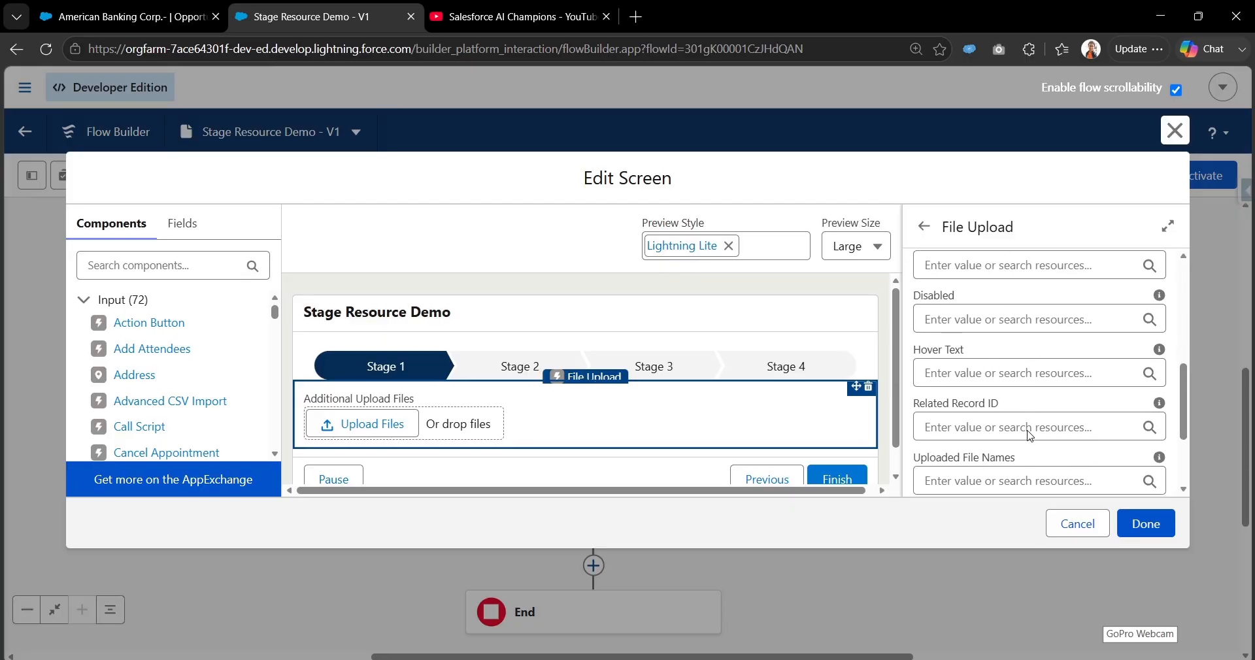
click(627, 335)
scroll(953, 364, down, 5)
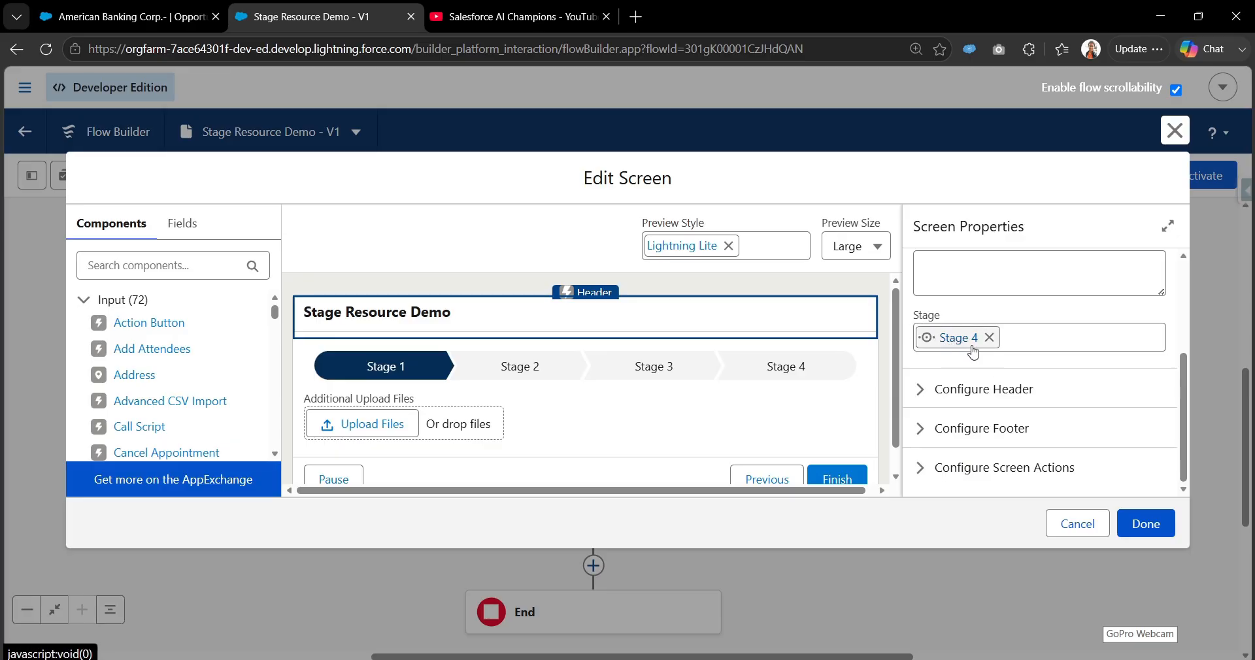
click(1072, 523)
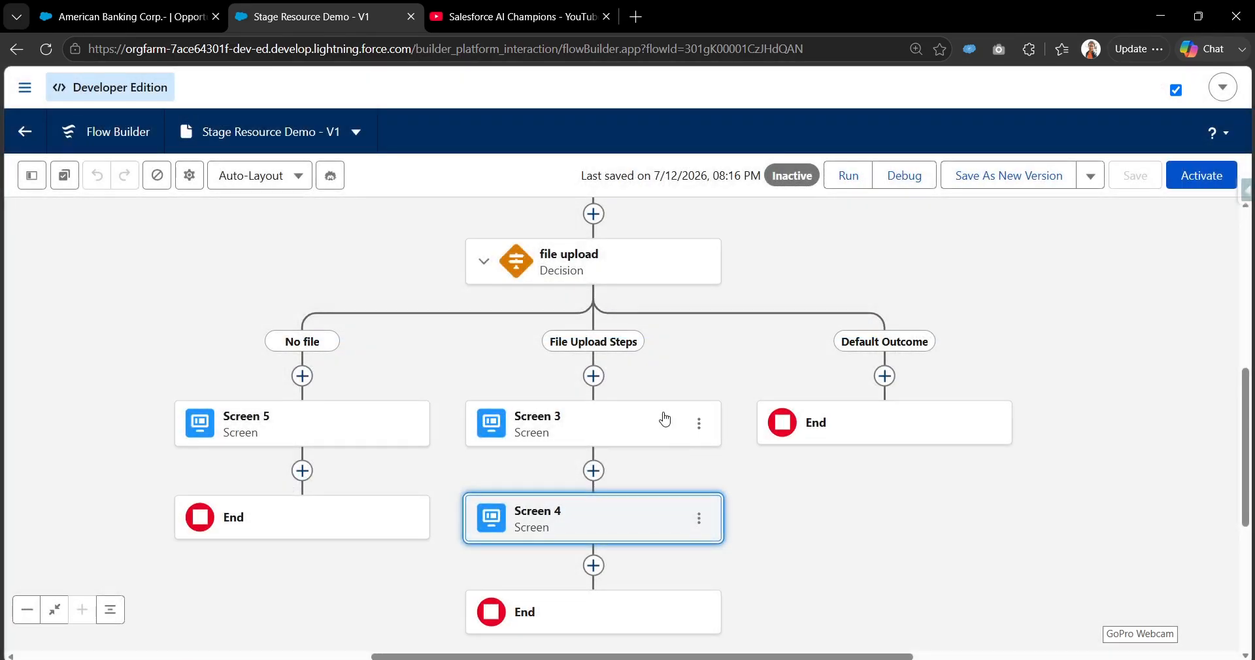
Check which stage is assigned to Screen 3, and close it without changes
double_click(664, 419)
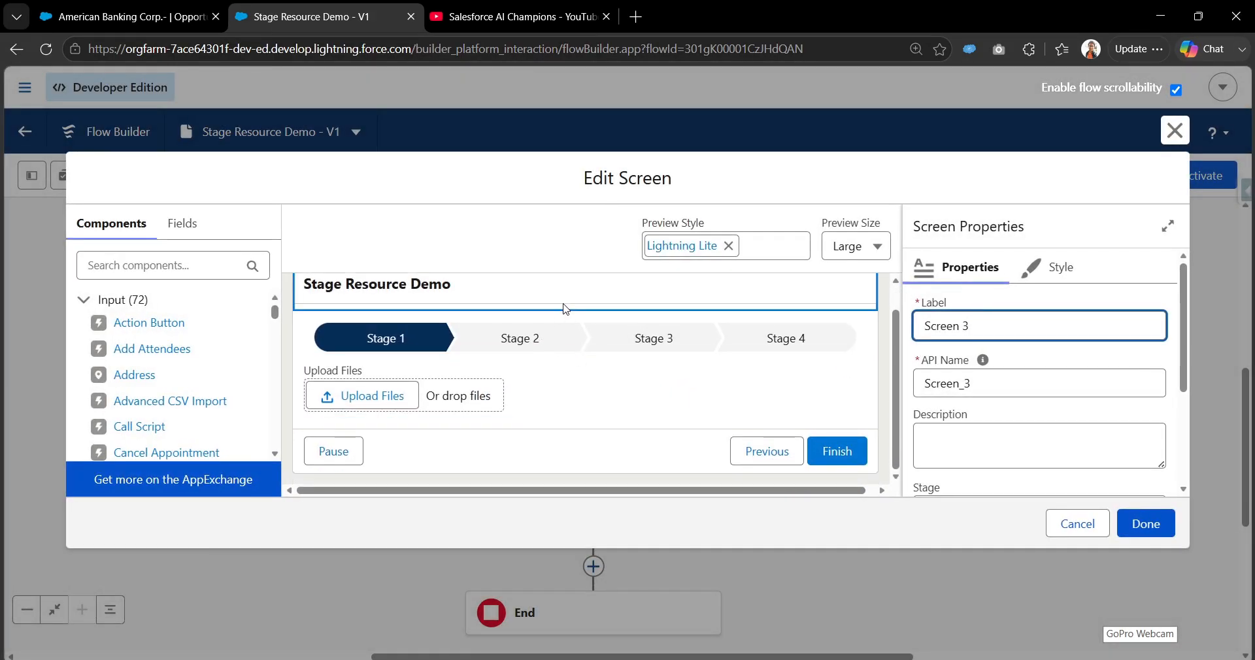
scroll(977, 406, down, 3)
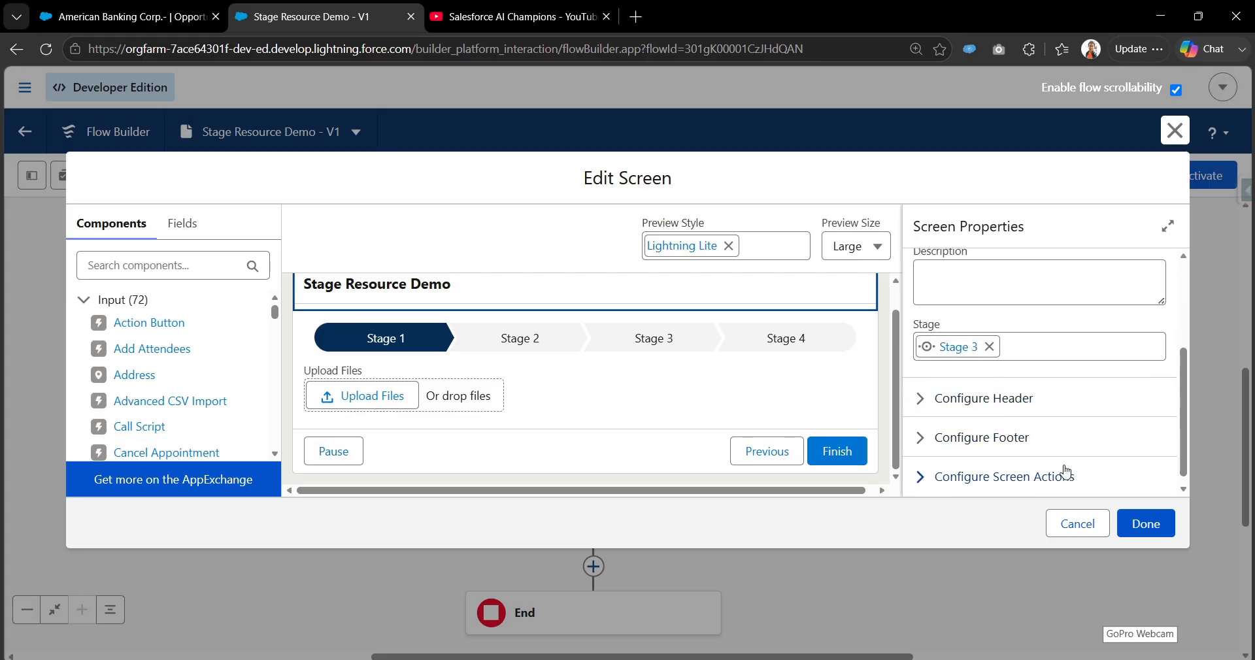
click(1080, 522)
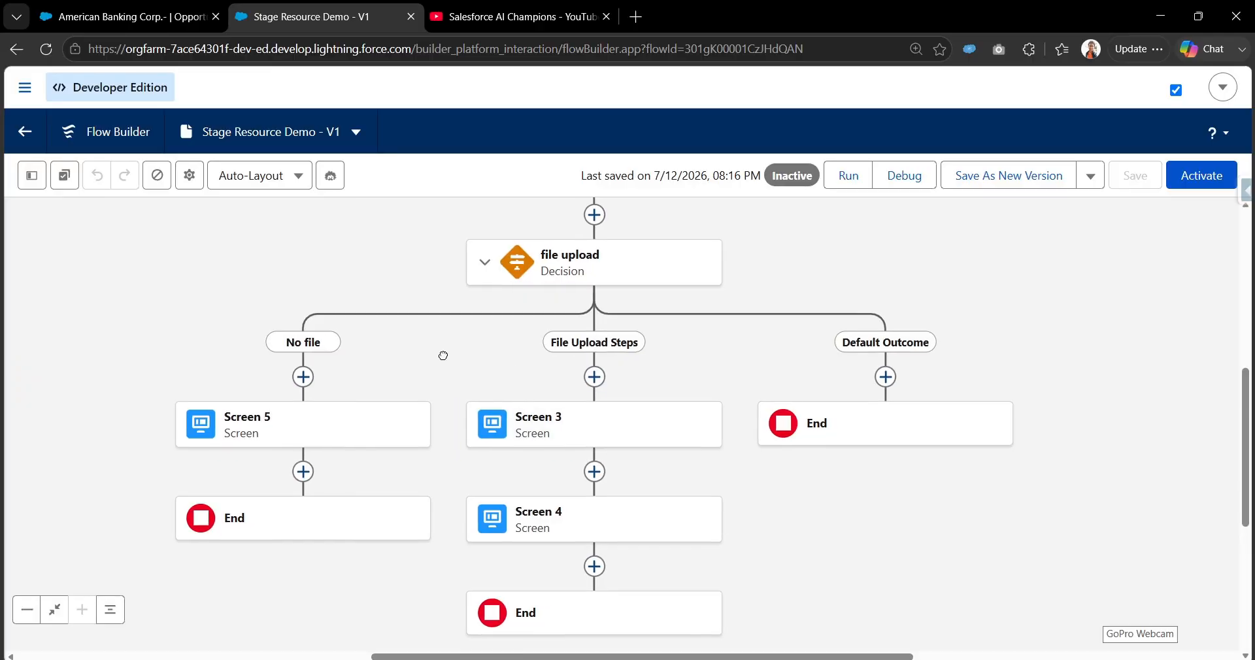
Review the thank-you message and properties of Screen 5 in the No file branch, and close it without changes
drag(442, 356, 551, 327)
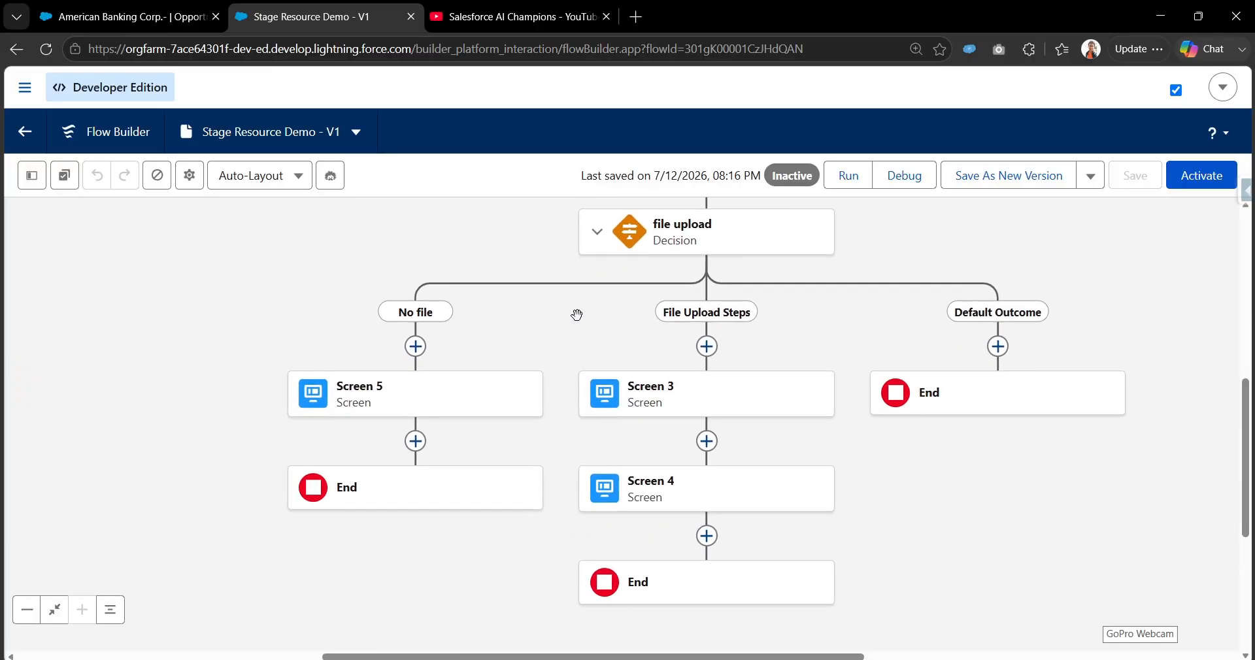
double_click(465, 404)
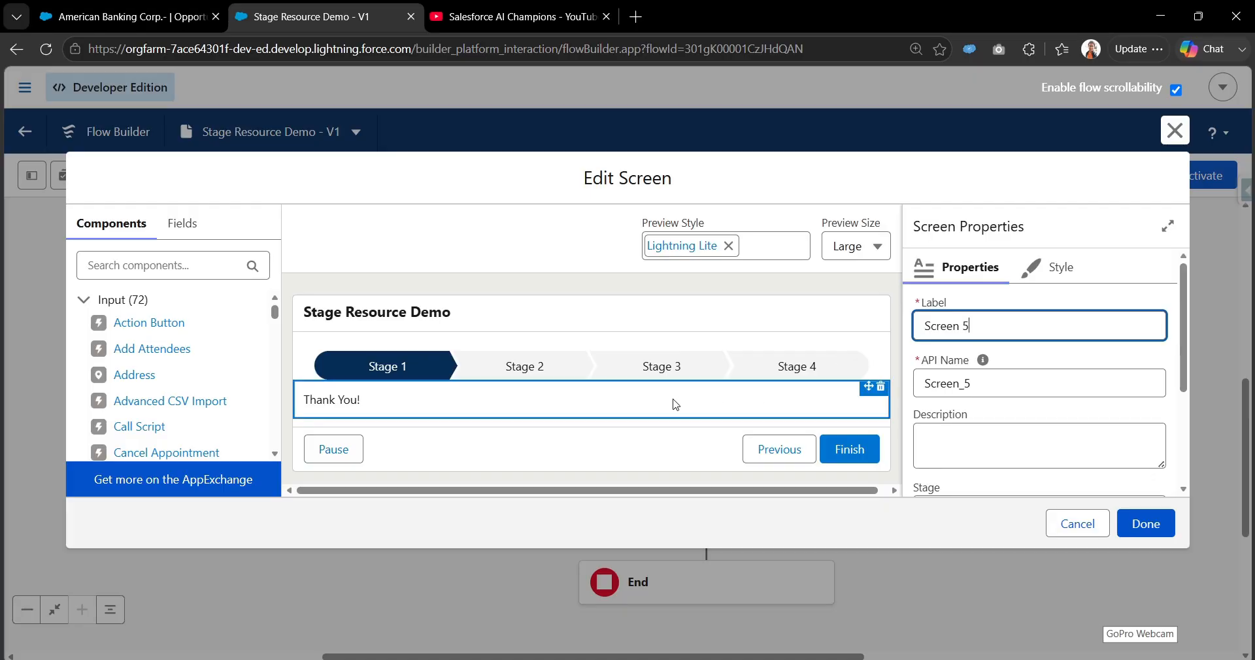
click(743, 341)
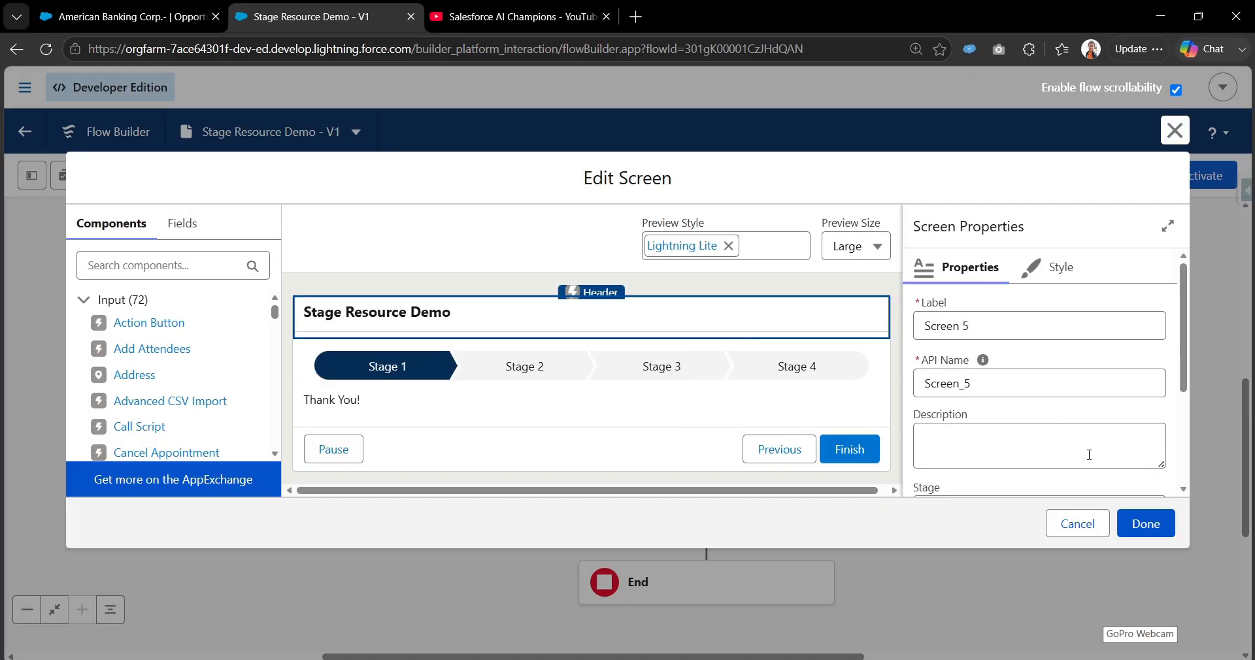
click(1076, 522)
Show the resource list and compare the active-by-default settings of Stage 4 and Stage 1 without changing them
click(32, 175)
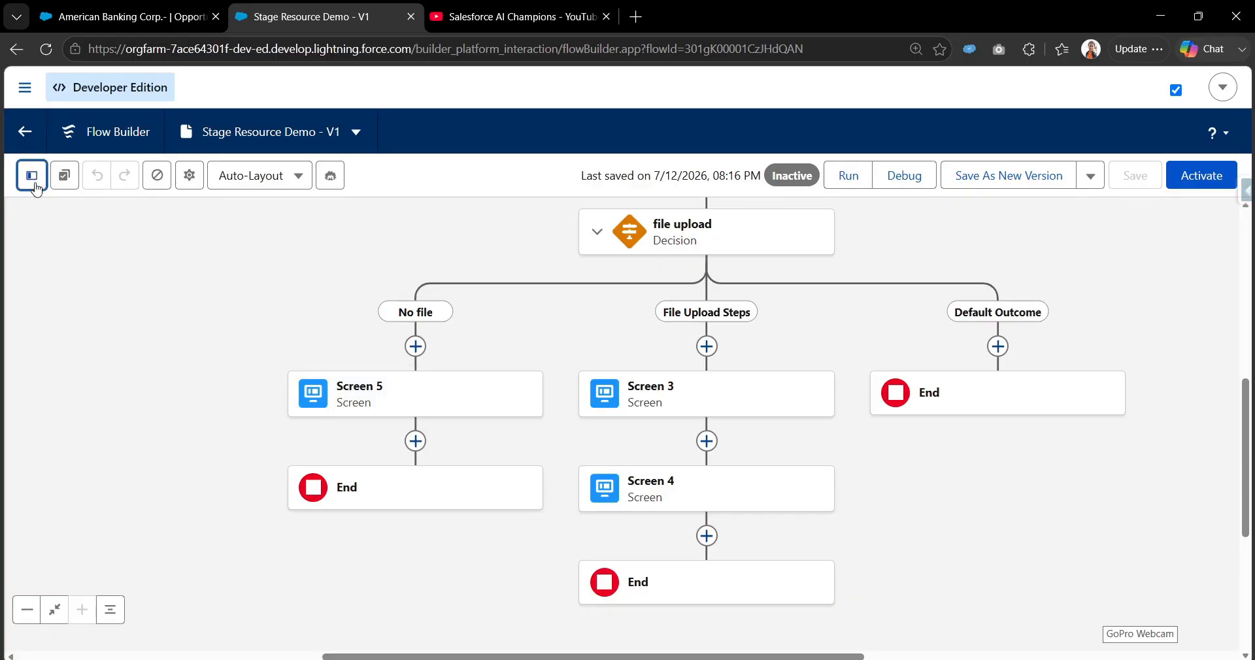
scroll(152, 563, down, 5)
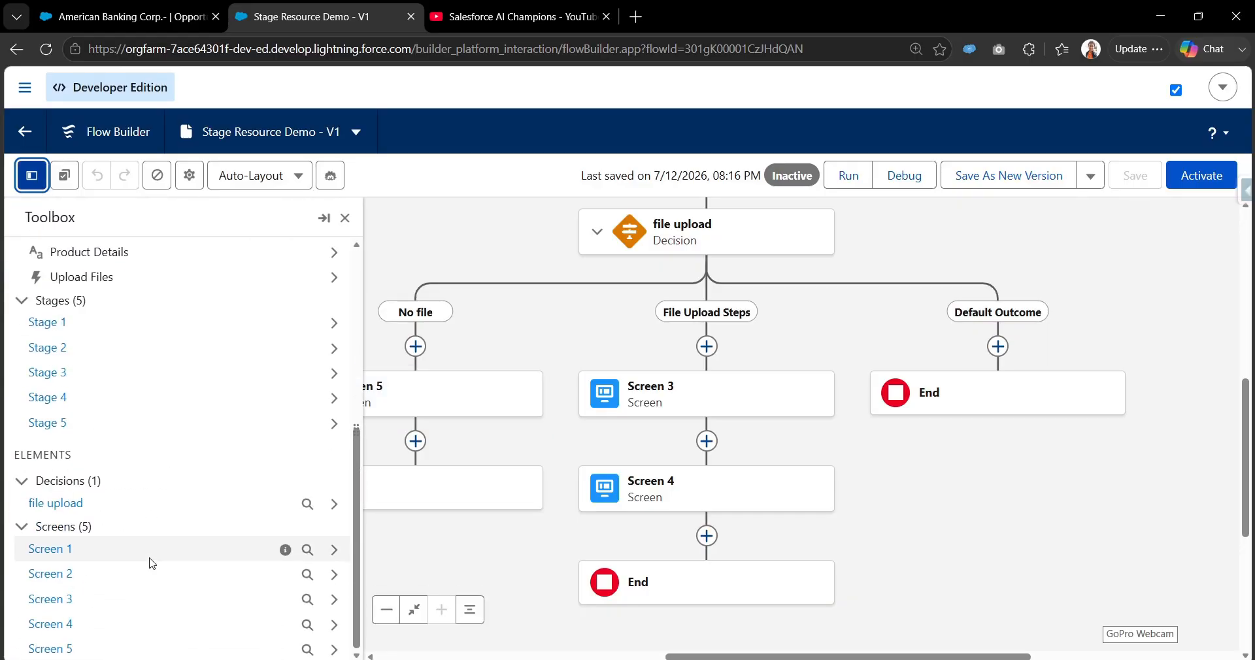
click(79, 401)
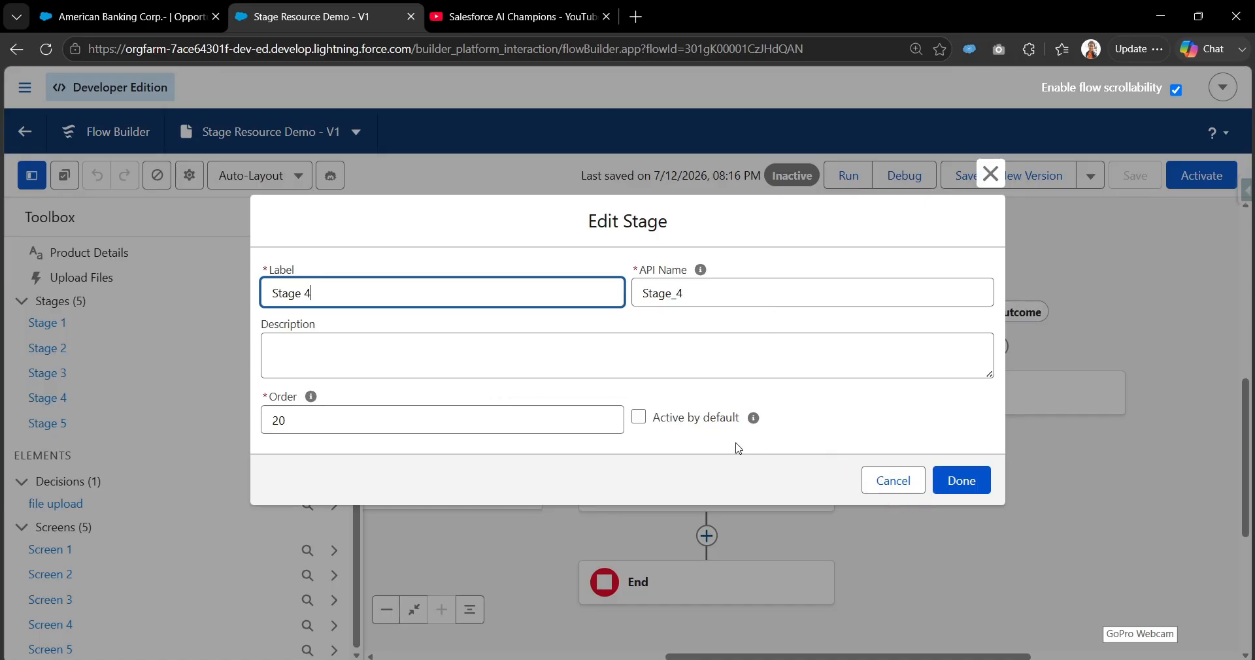
click(893, 480)
click(56, 321)
drag(654, 426, 752, 419)
click(892, 481)
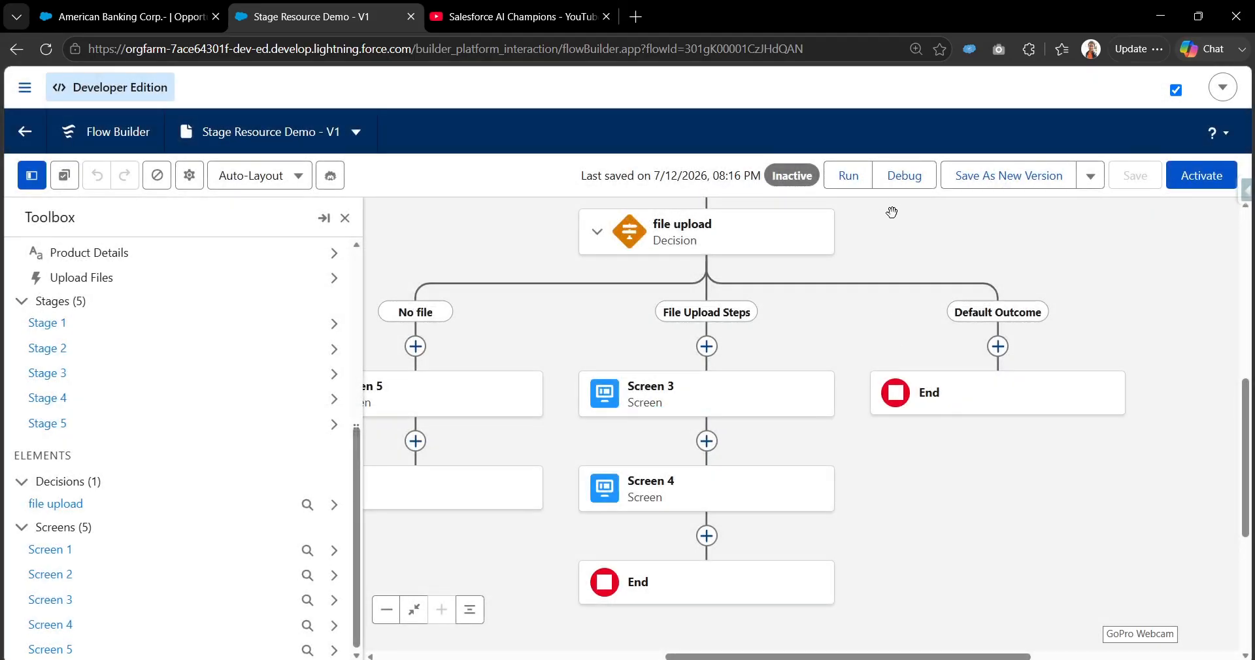
Debug the flow with its fields empty and Do you want to Upload Files unchecked, advancing to the thank-you screen
click(903, 175)
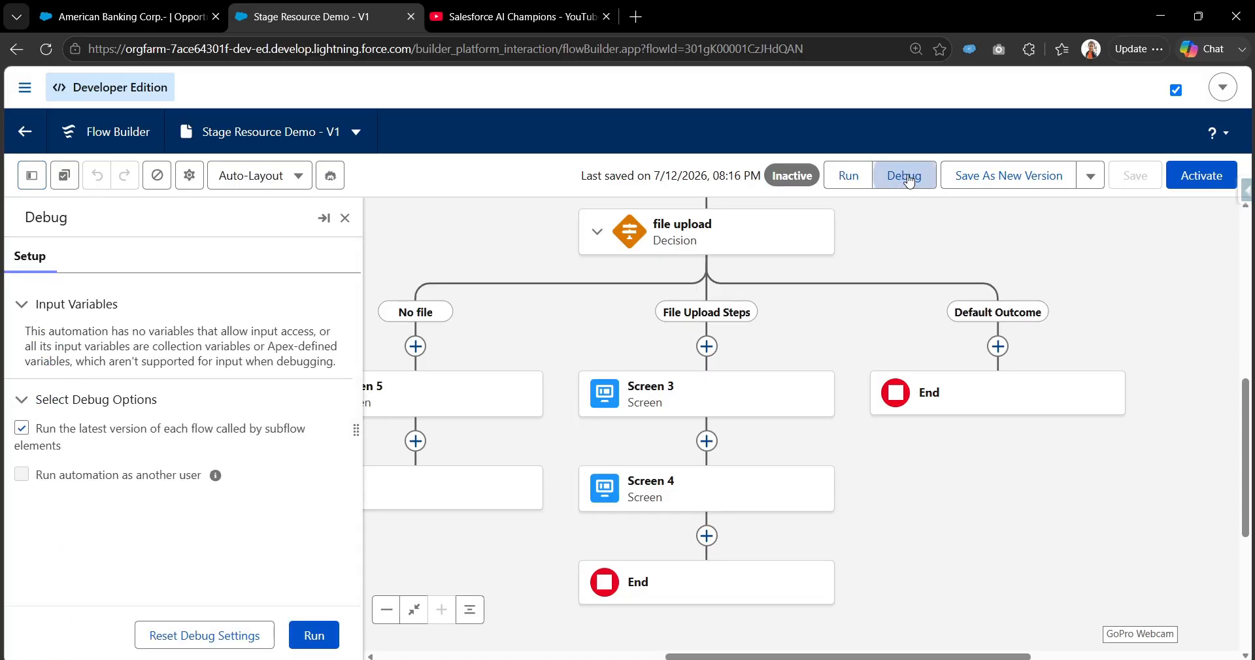
click(314, 635)
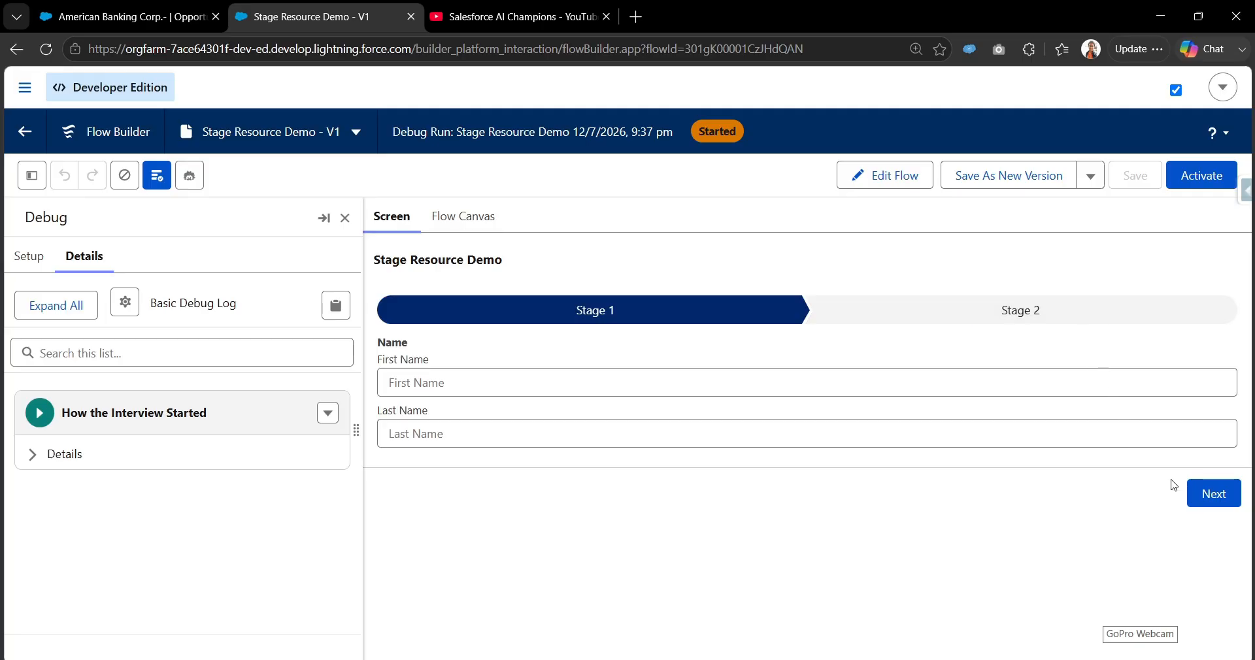
click(1208, 504)
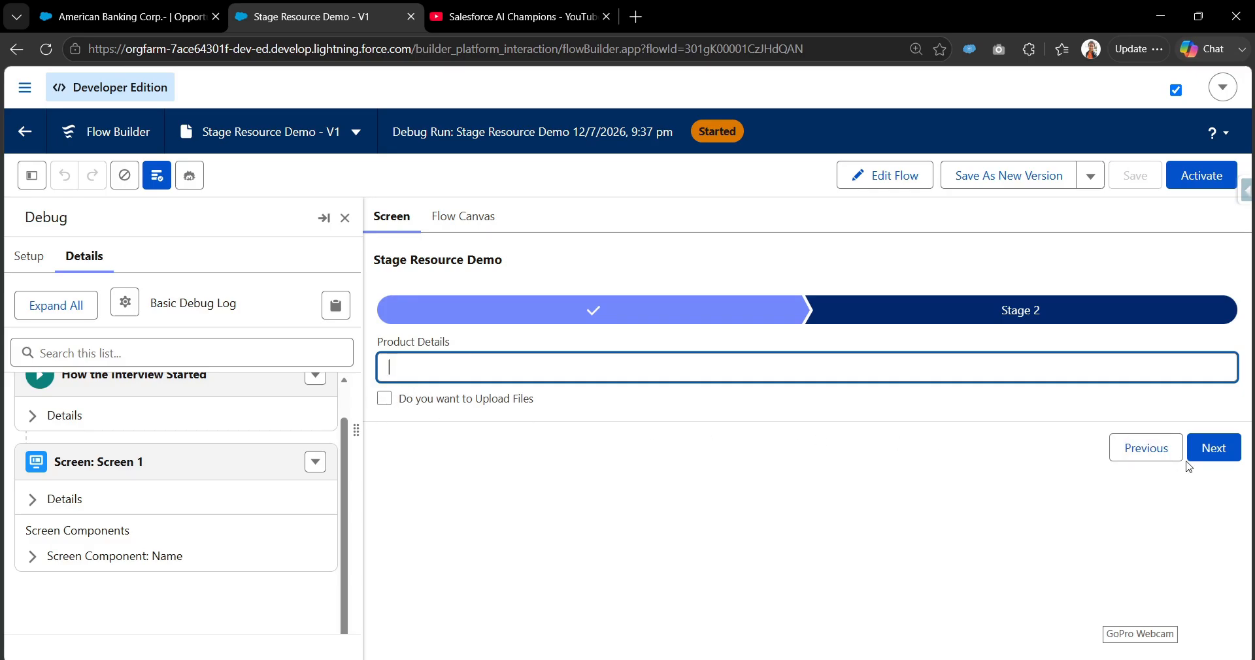
click(1210, 449)
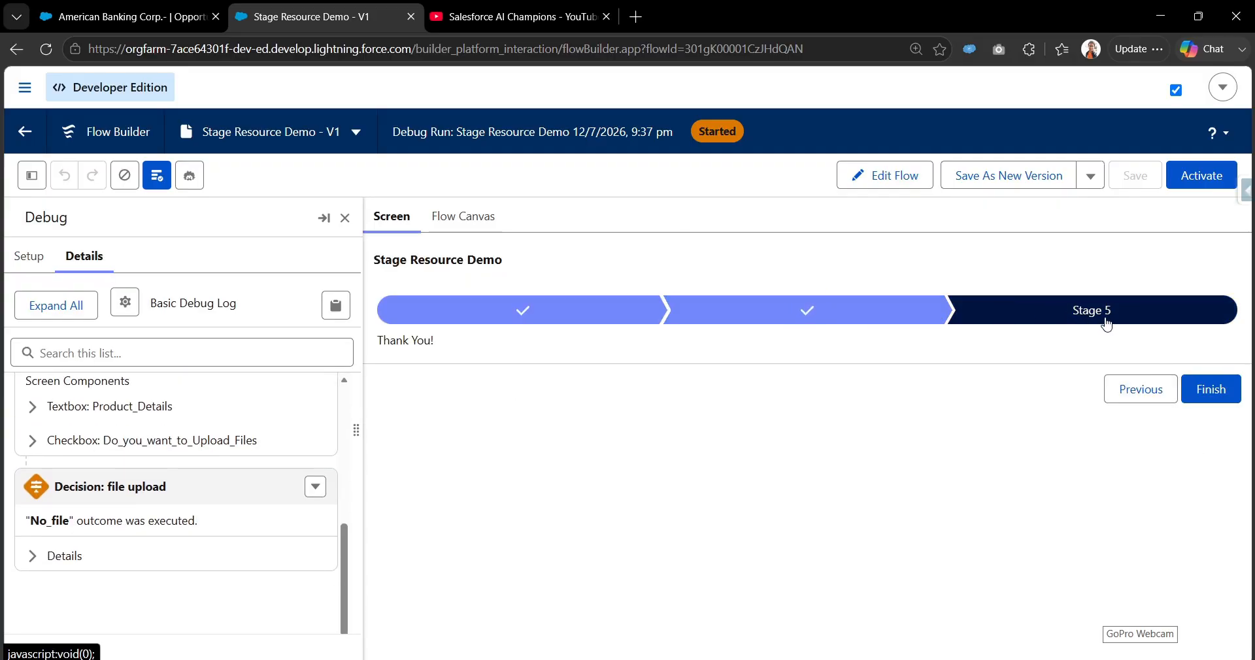
drag(436, 341, 383, 340)
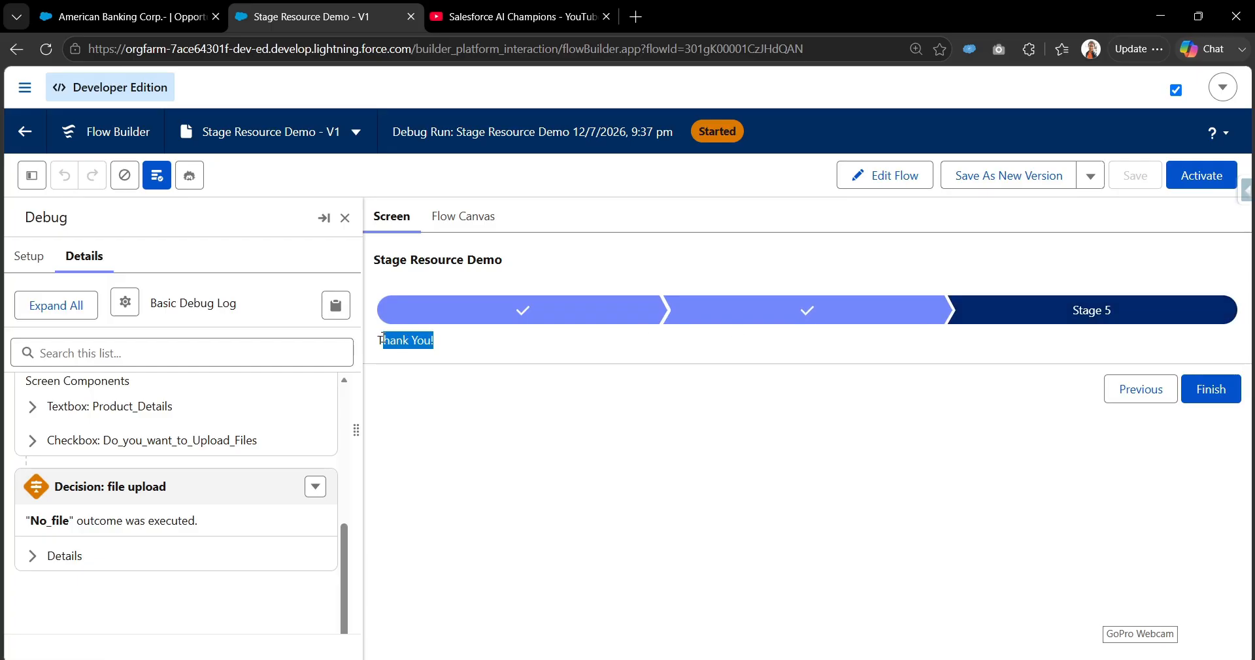
Go back to the product details screen, enable Do you want to Upload Files, finish the debug run without files, and return to editing
click(1132, 391)
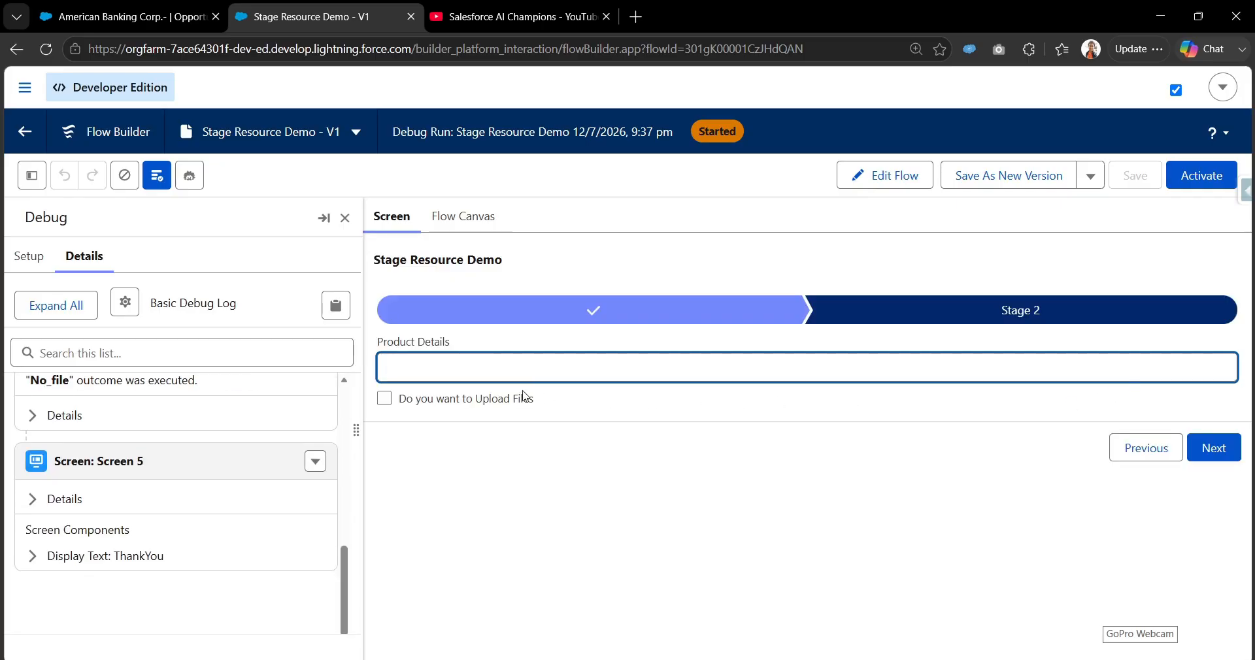
click(383, 401)
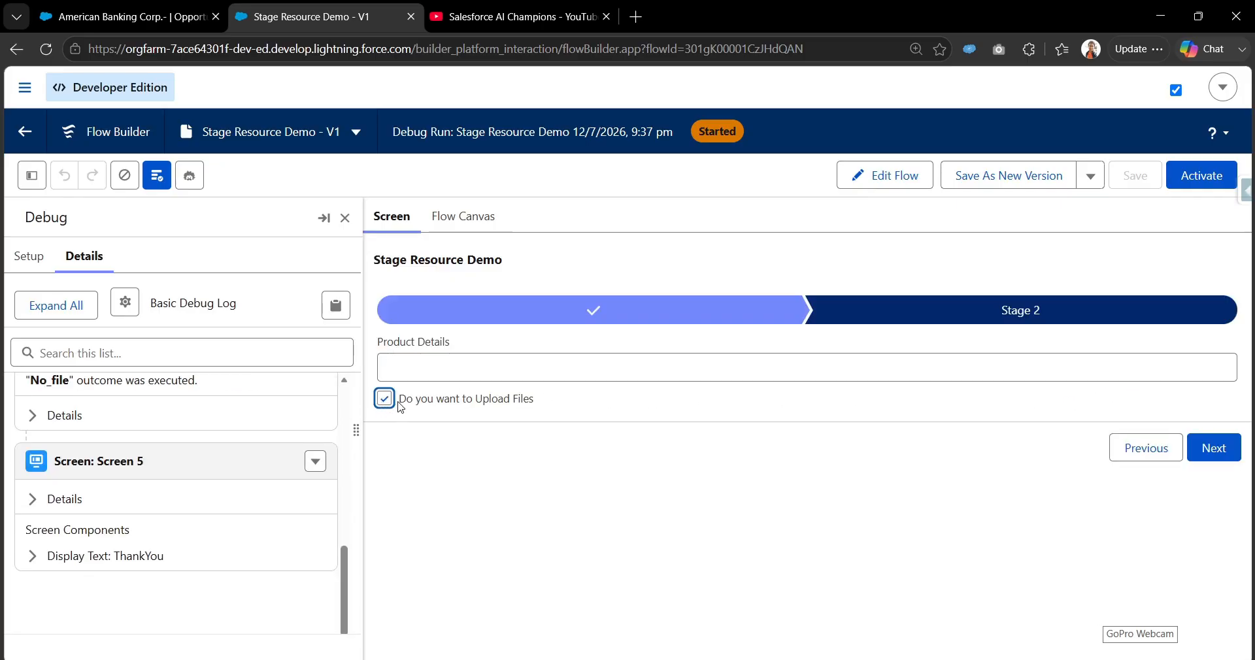
click(1206, 449)
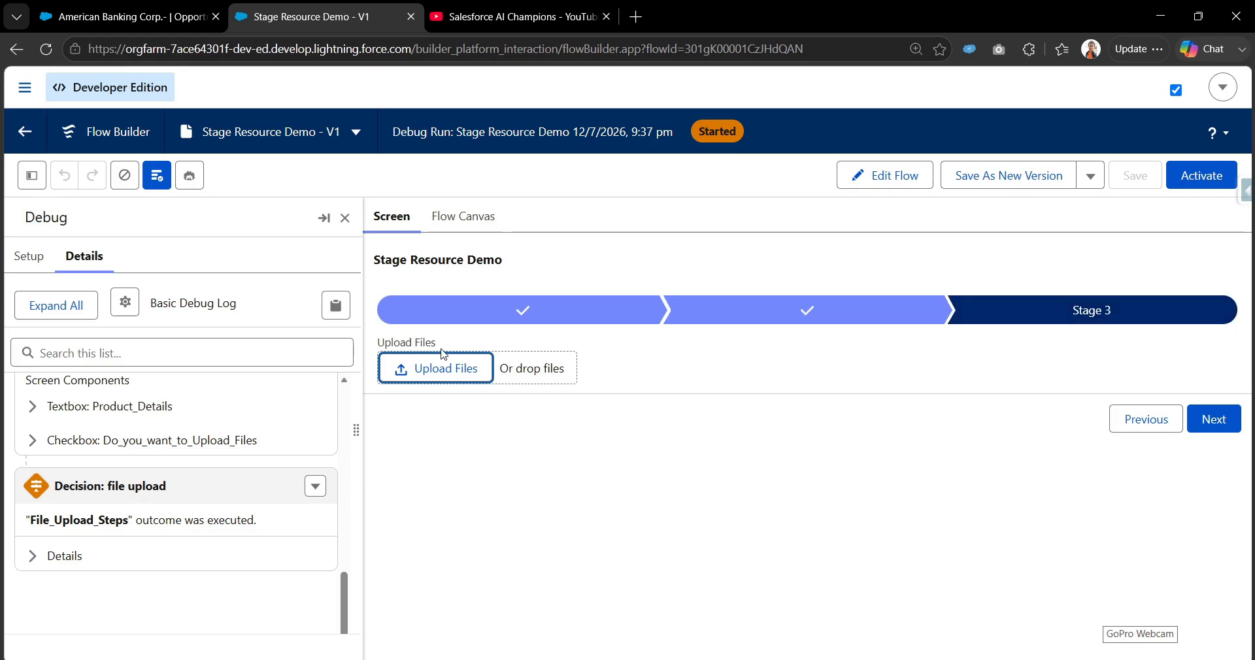
click(1212, 421)
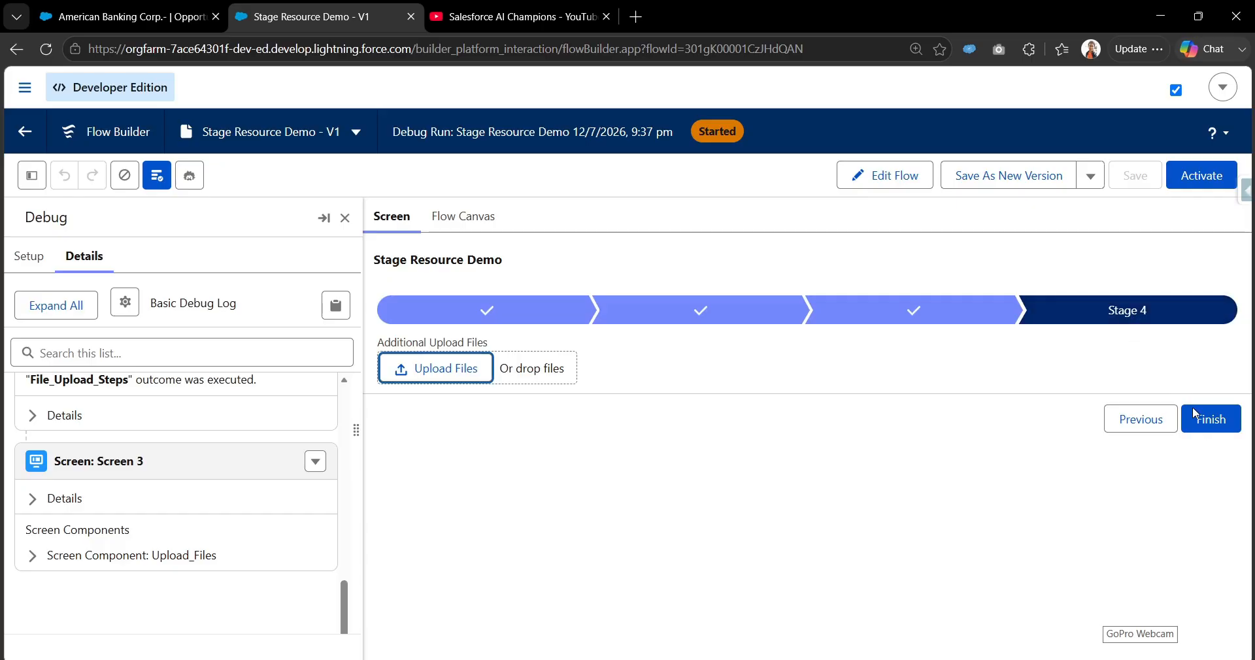
click(1208, 422)
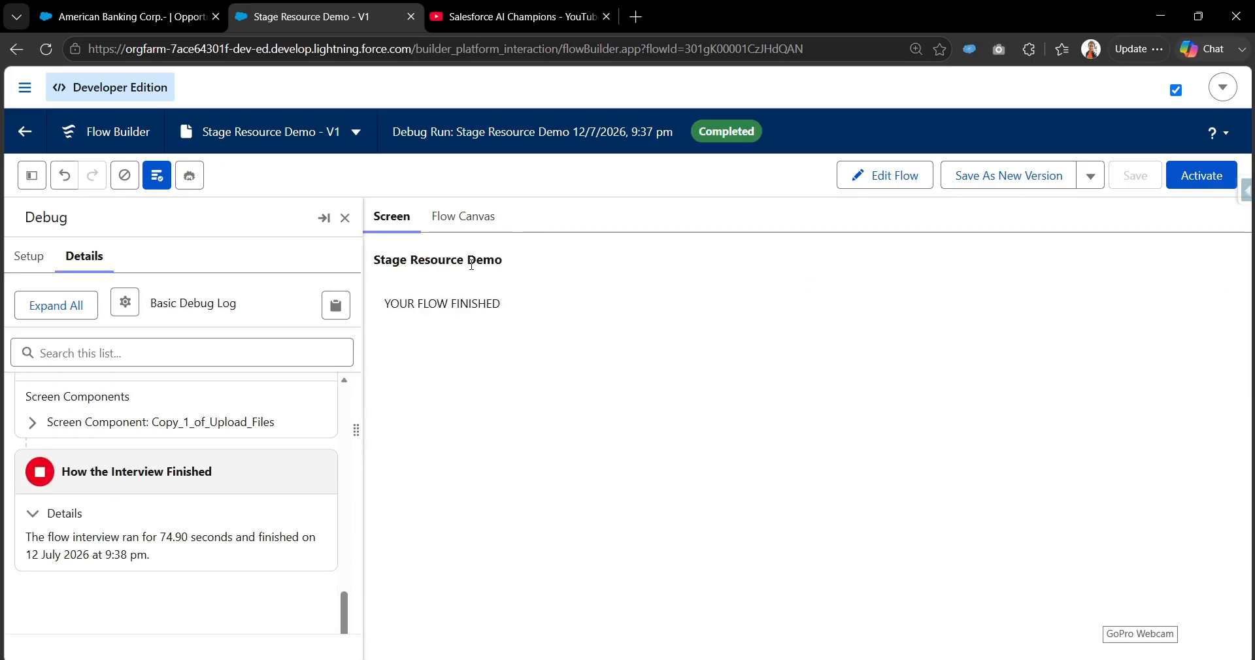
click(918, 185)
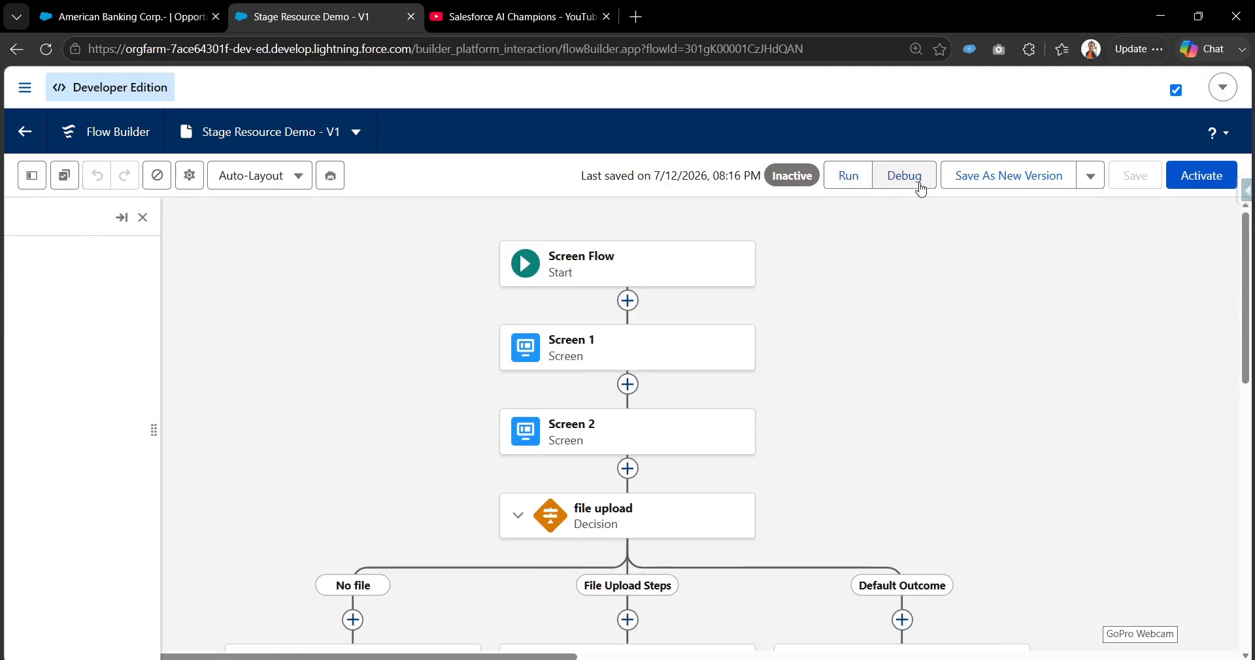
Make Stage 3, Stage 4 and Stage 5 active by default, and save the flow
click(31, 175)
scroll(182, 458, down, 5)
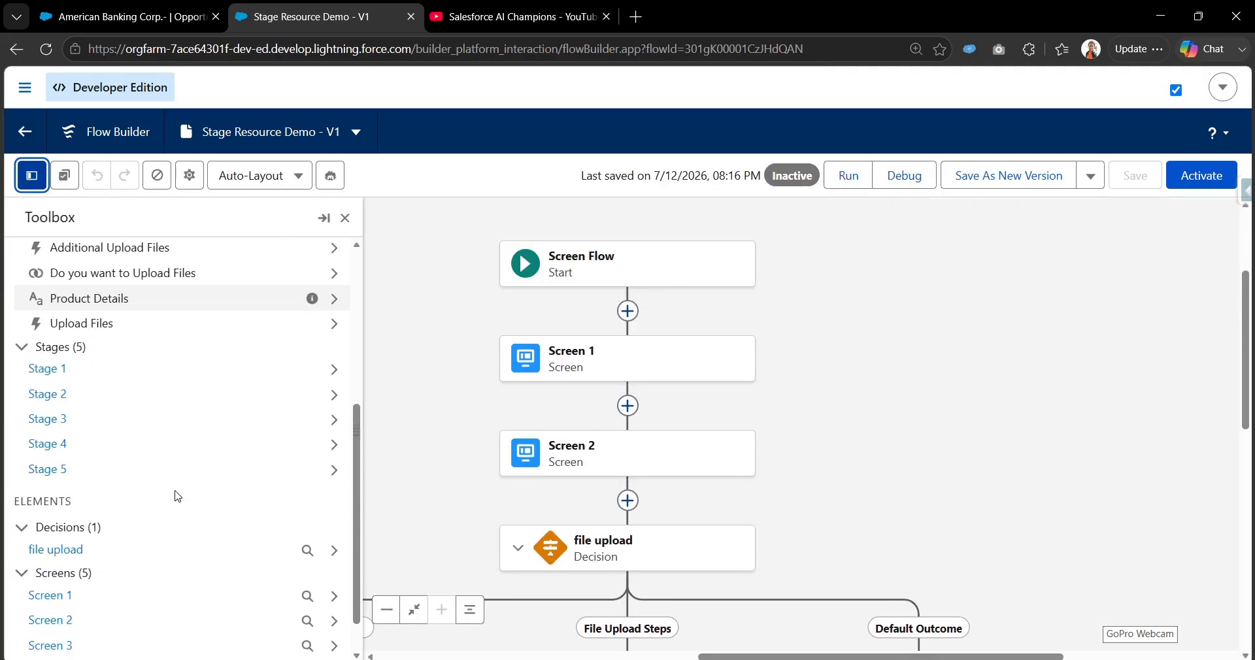
click(146, 387)
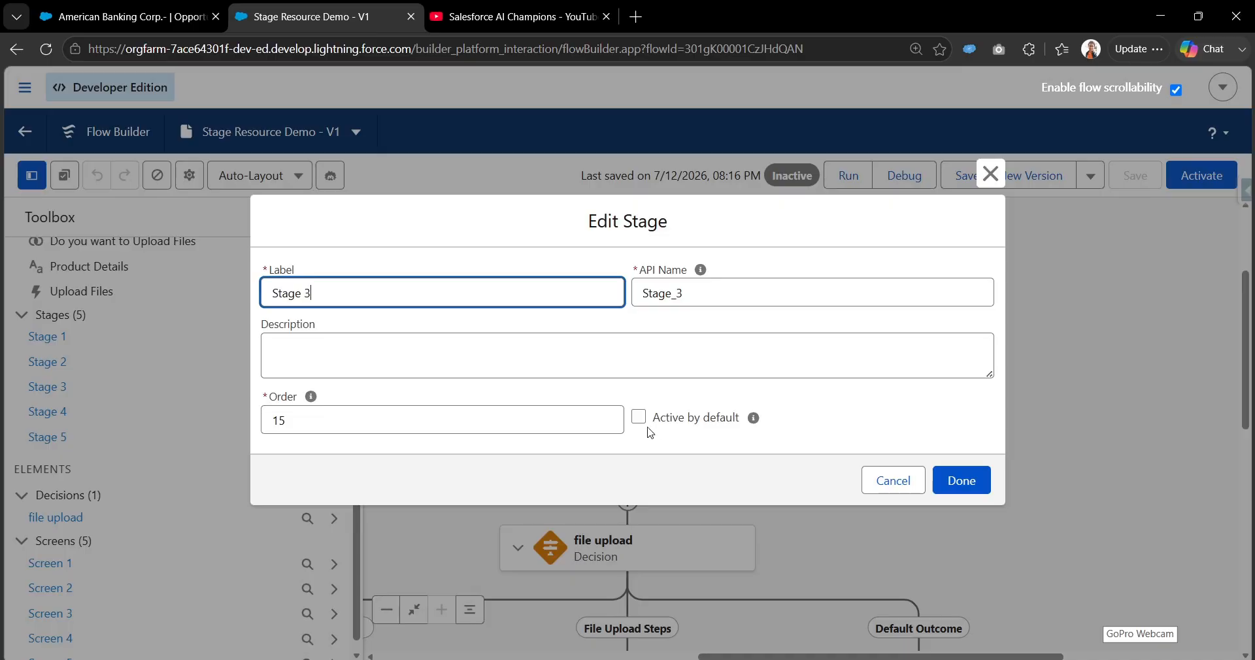
click(639, 419)
click(961, 480)
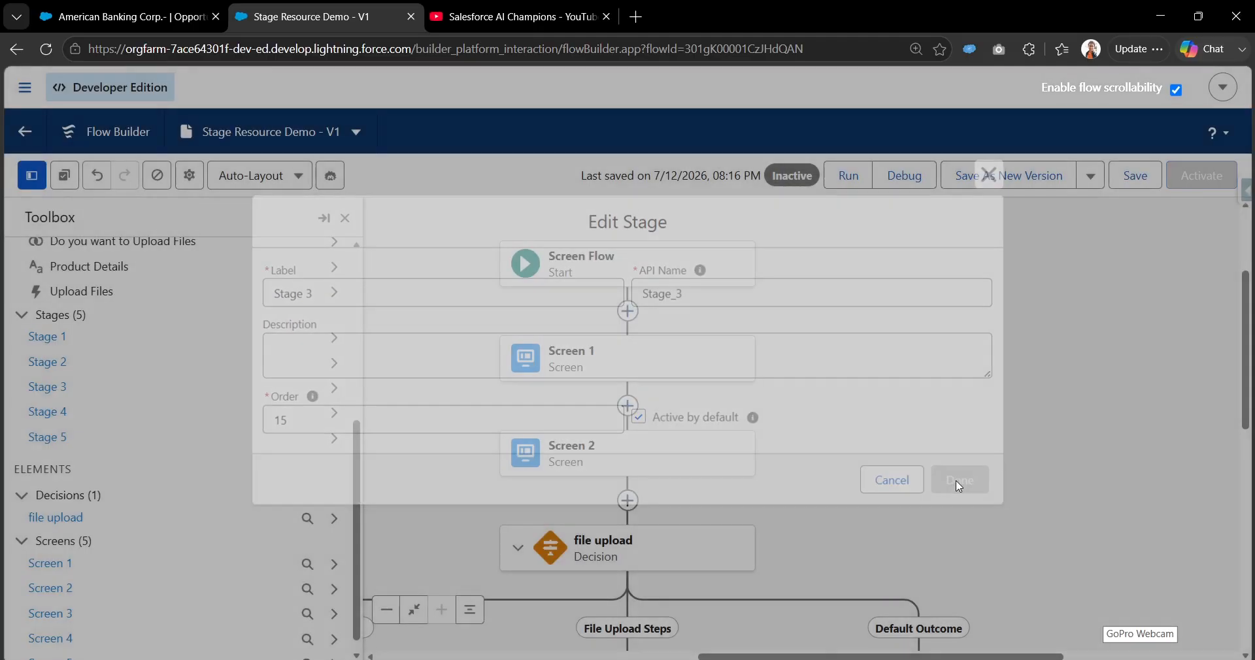
click(157, 412)
click(639, 417)
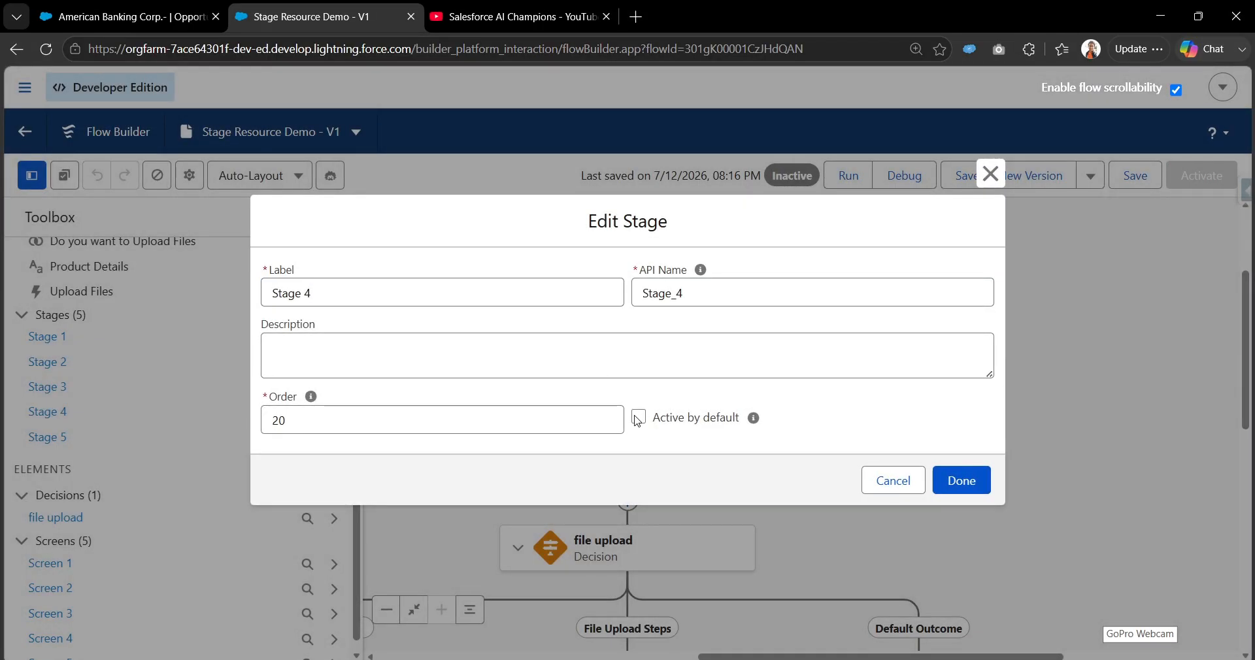
click(953, 474)
click(87, 435)
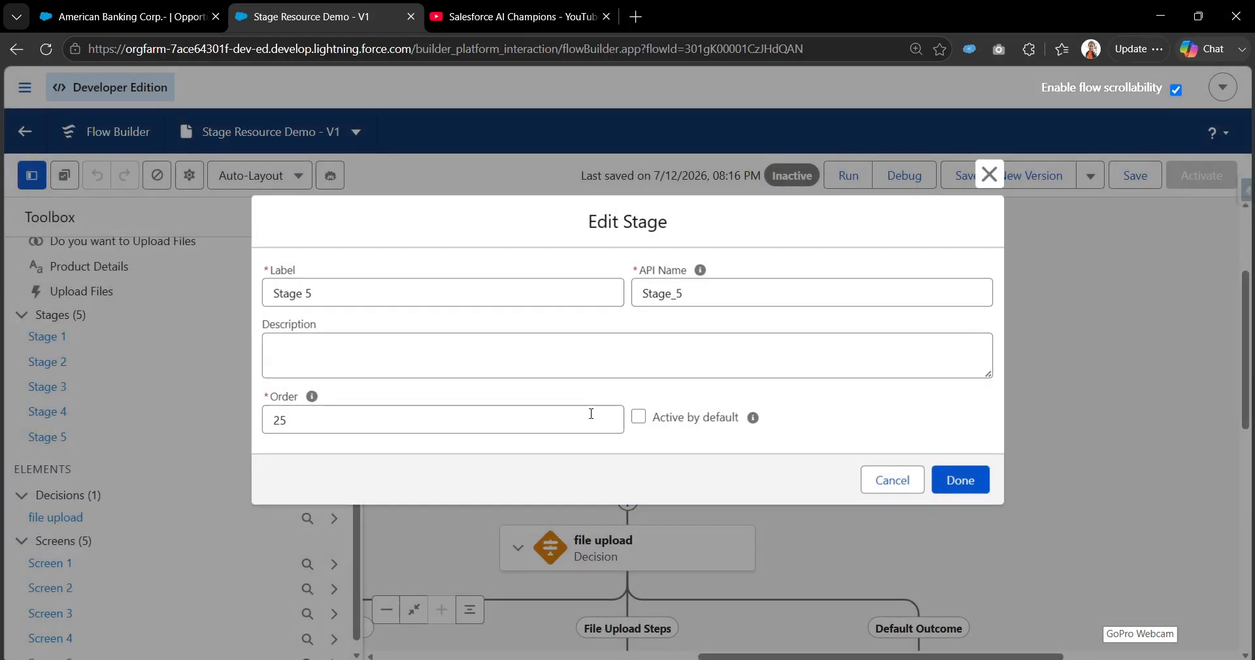
click(638, 419)
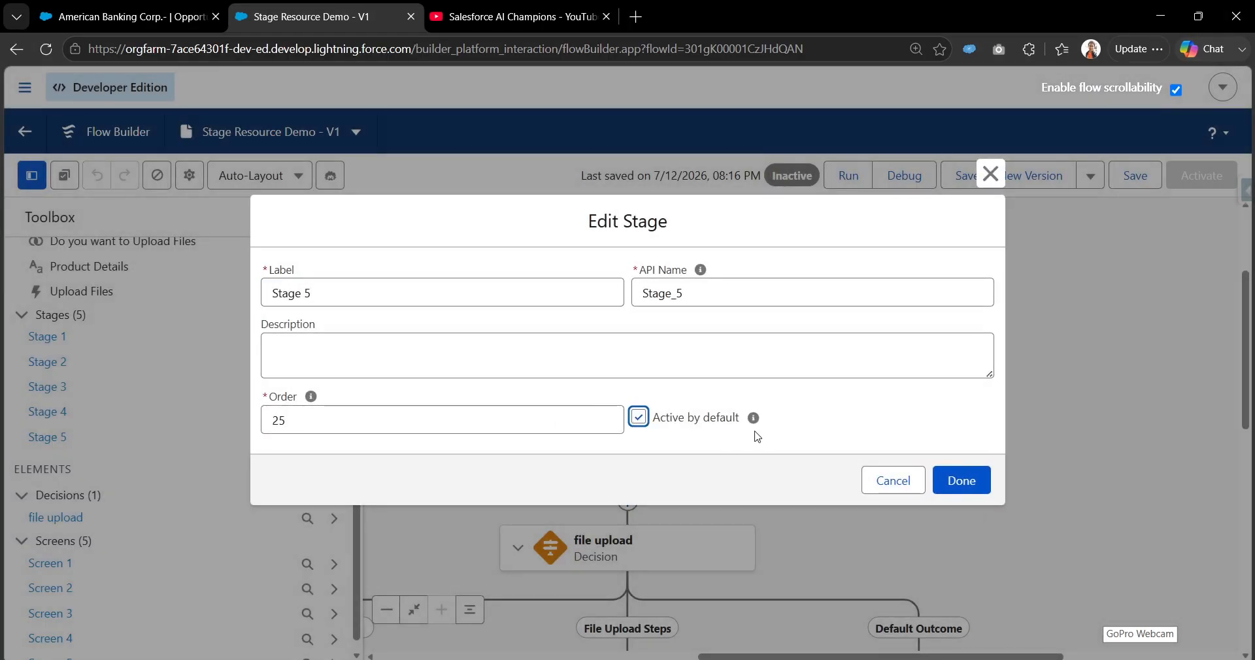
click(962, 480)
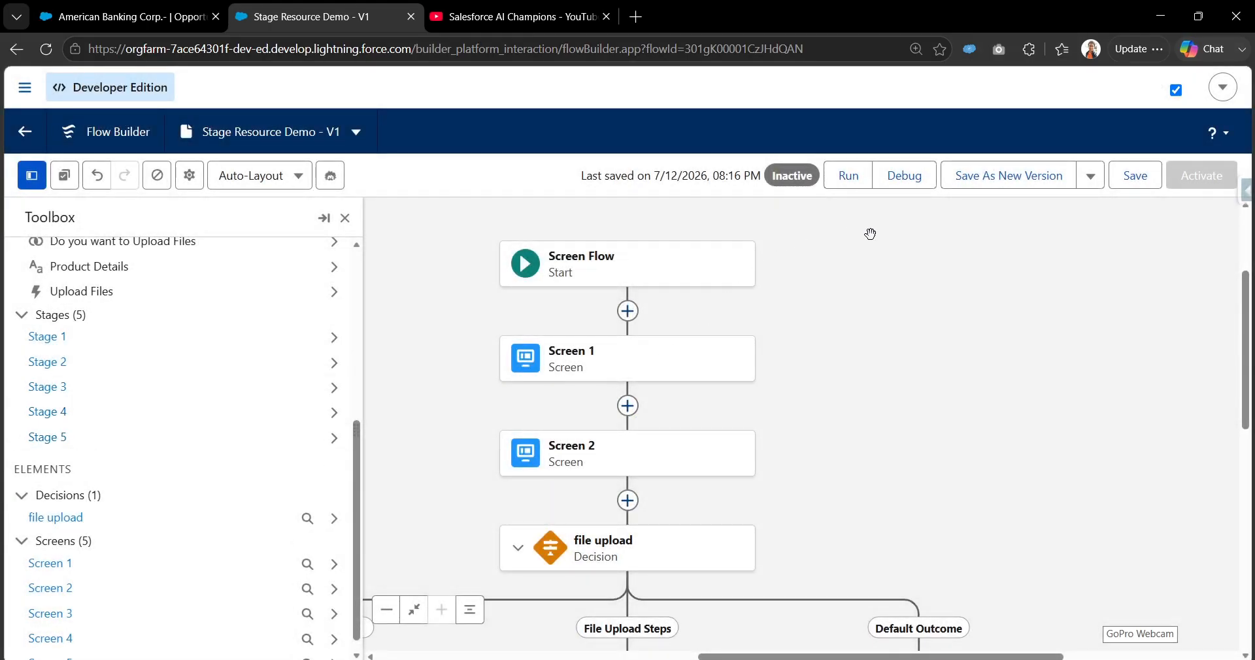
click(1133, 175)
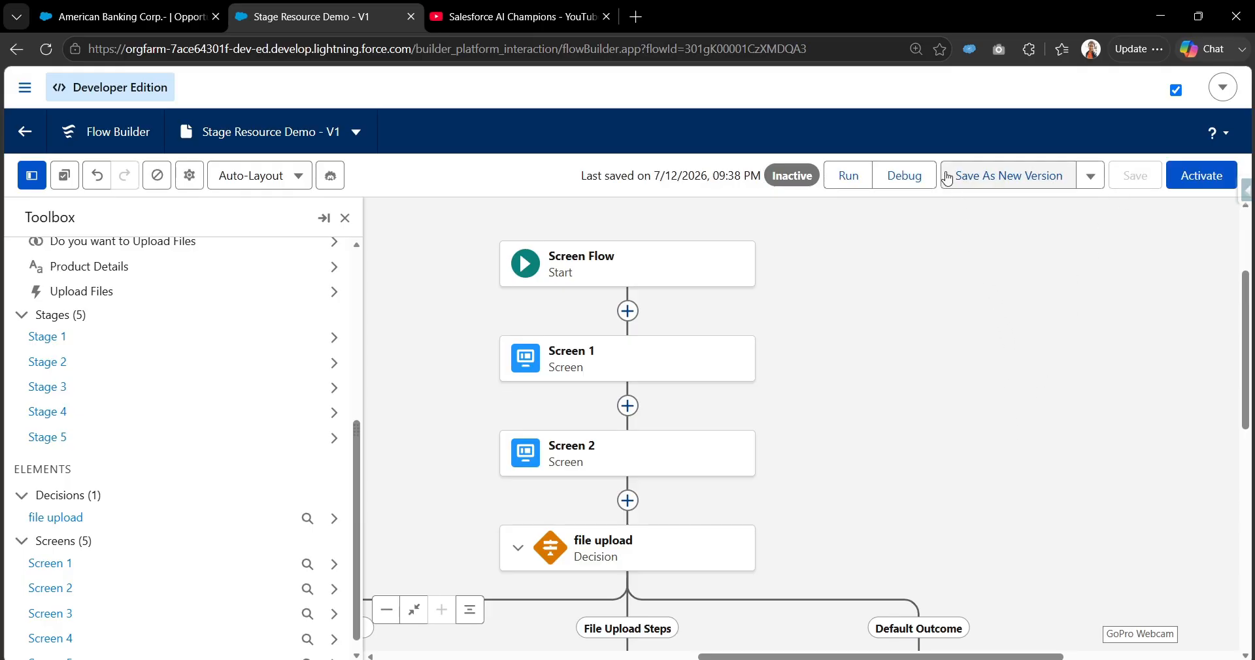
Debug the saved flow with Do you want to Upload Files enabled, follow the upload screens through to the finish, and return to editing
click(905, 177)
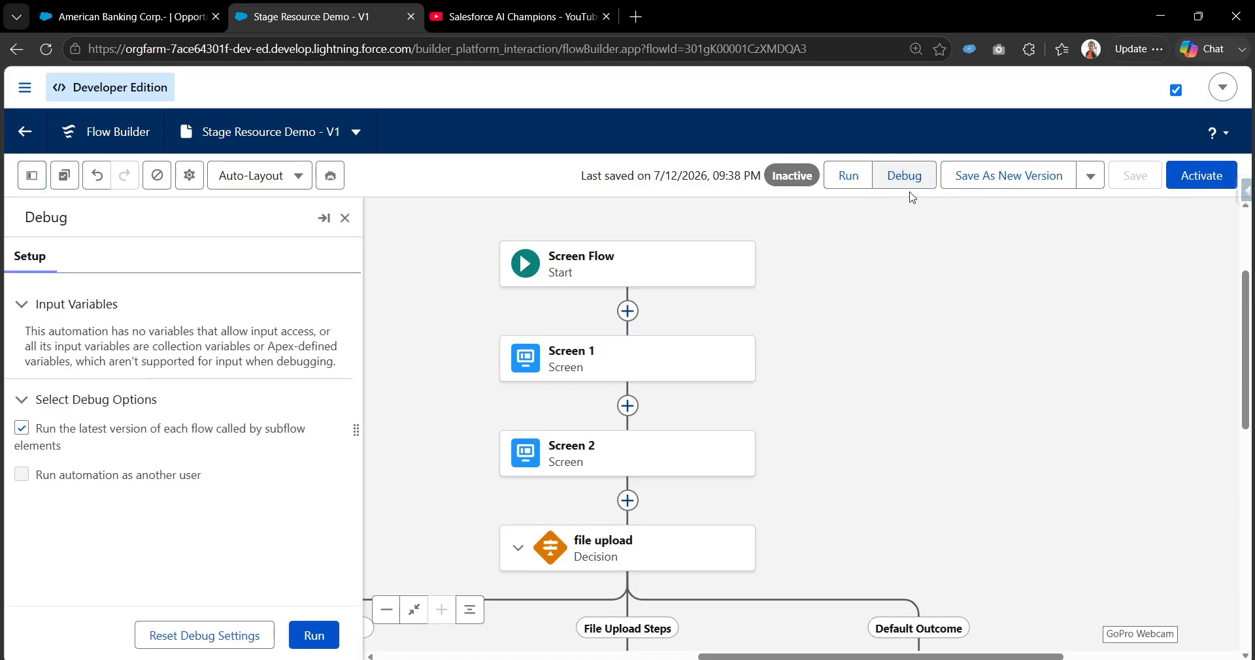
click(314, 635)
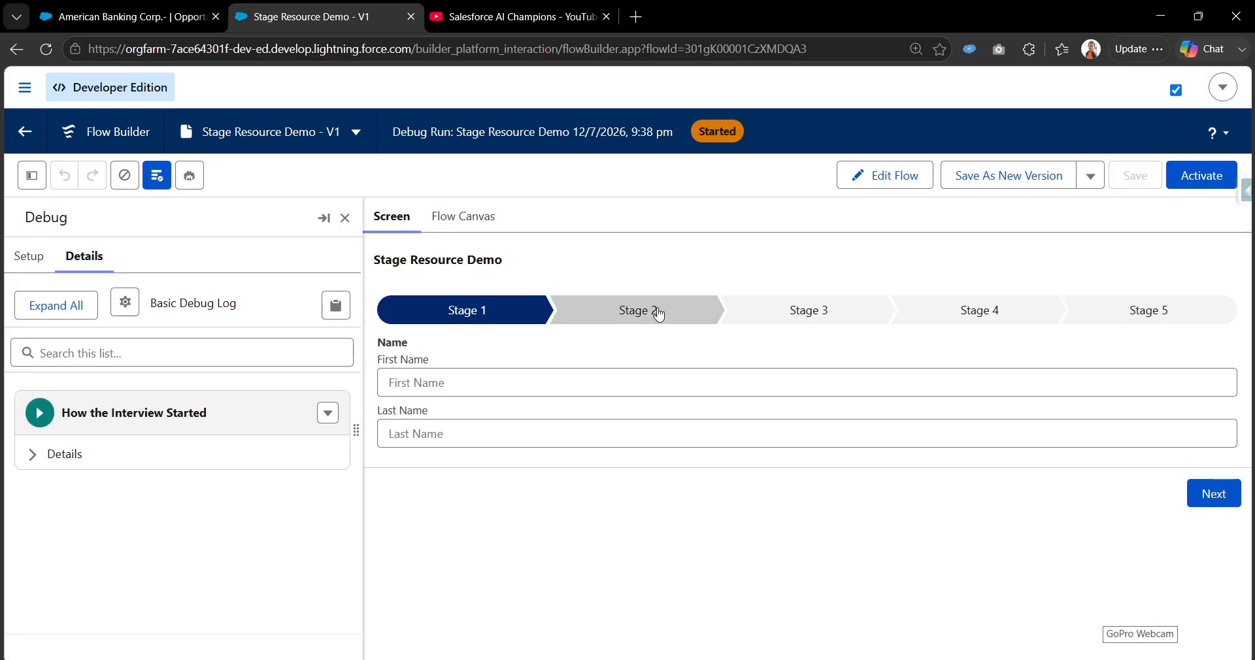
click(1208, 503)
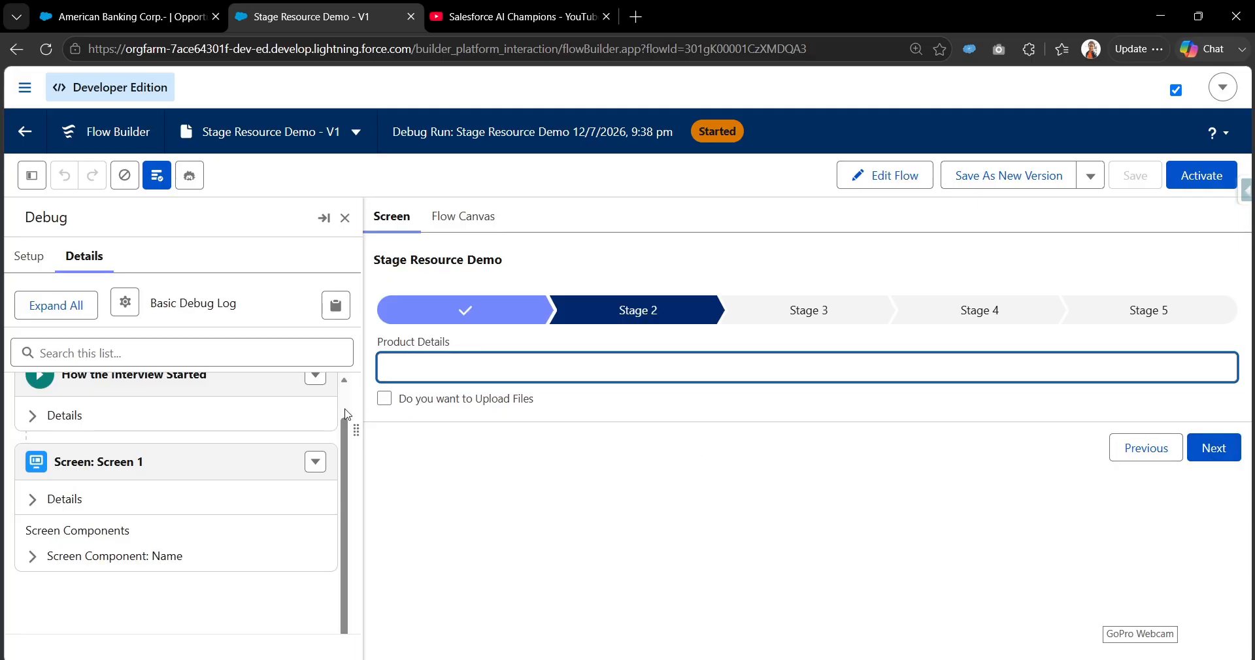
click(389, 403)
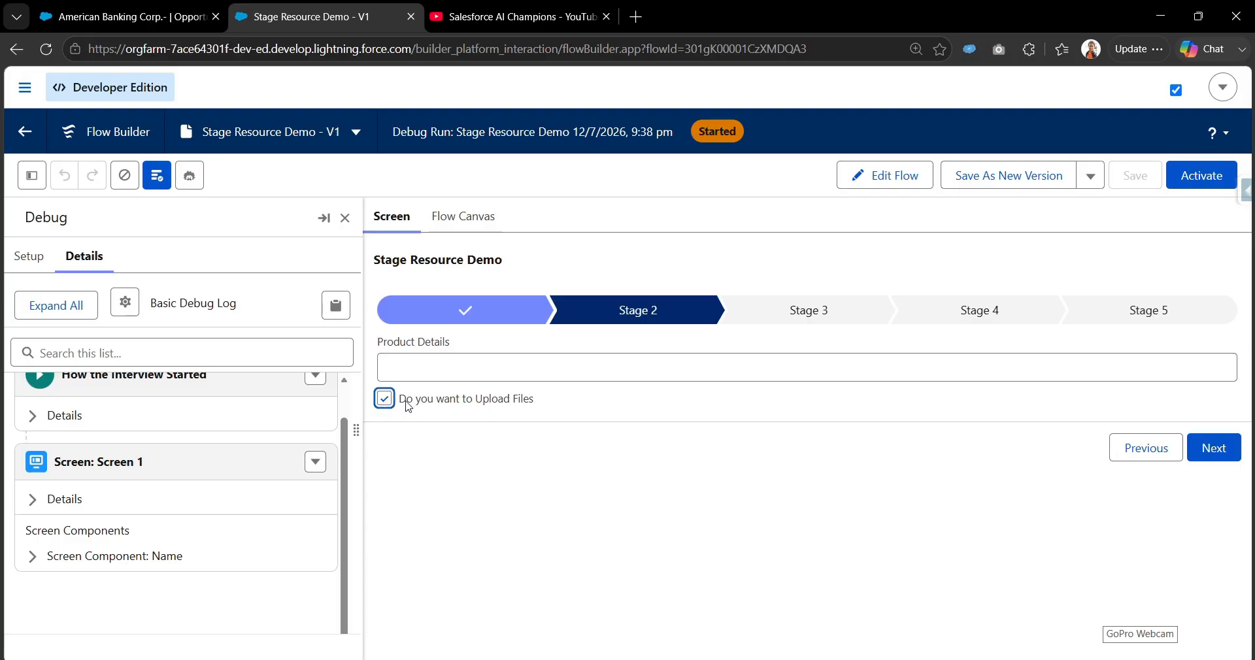
click(1213, 451)
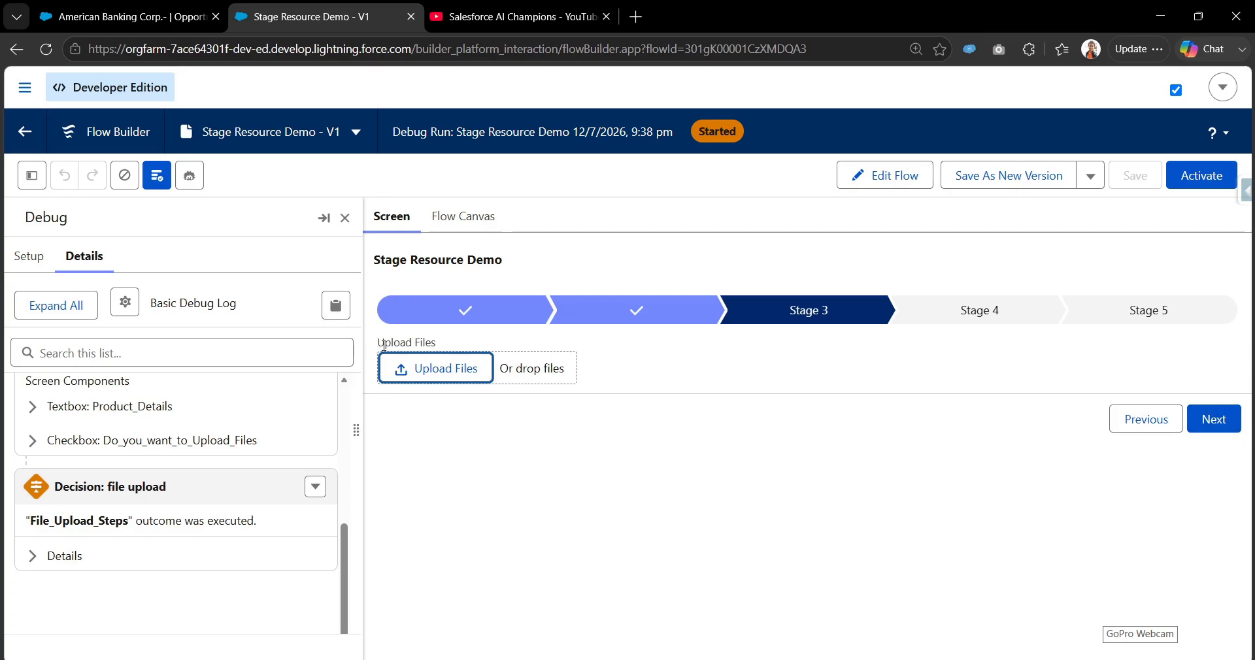
click(1211, 419)
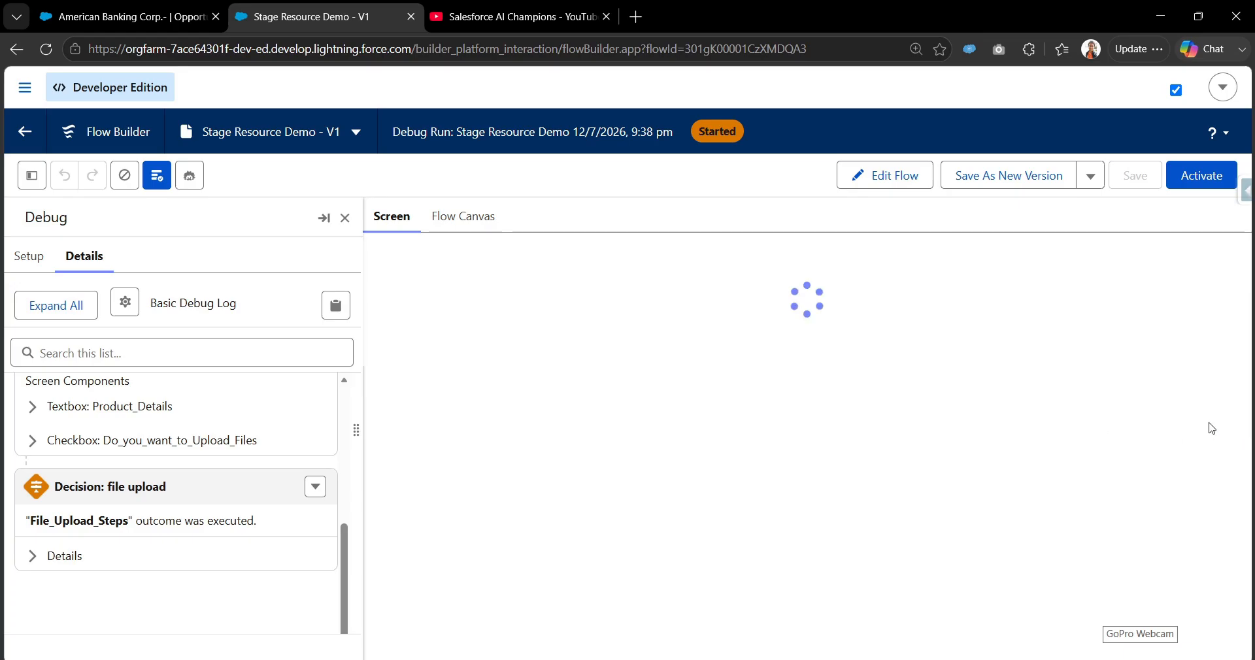
drag(377, 343, 485, 342)
click(647, 363)
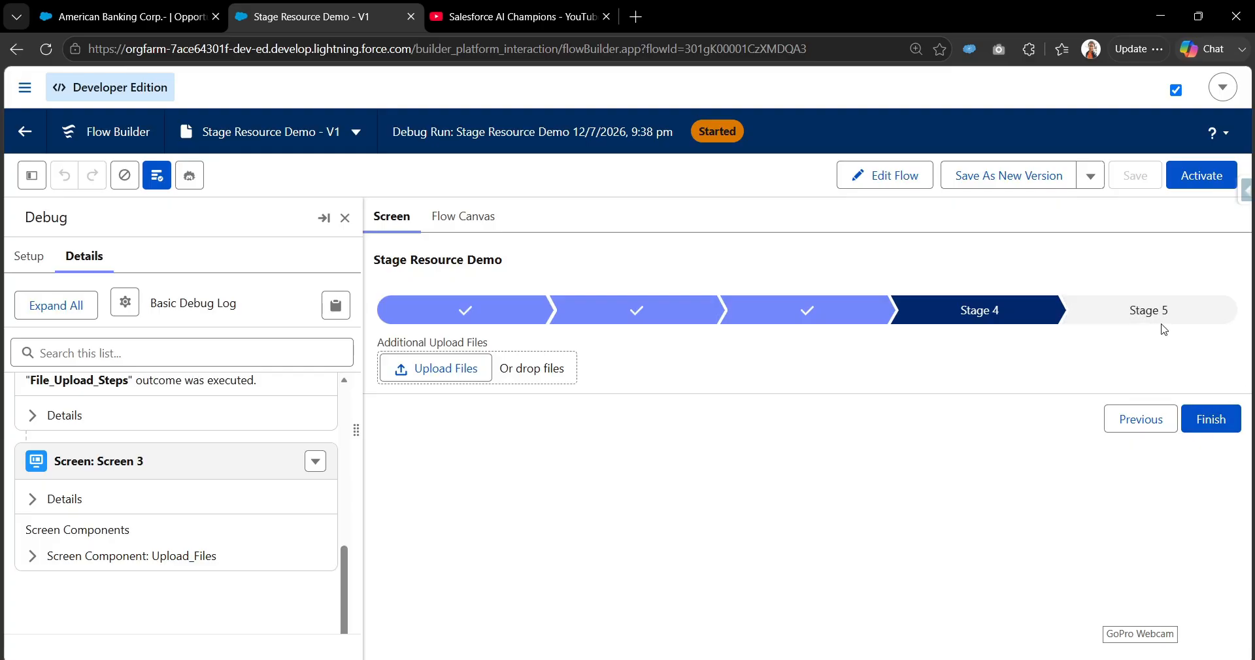
click(1189, 418)
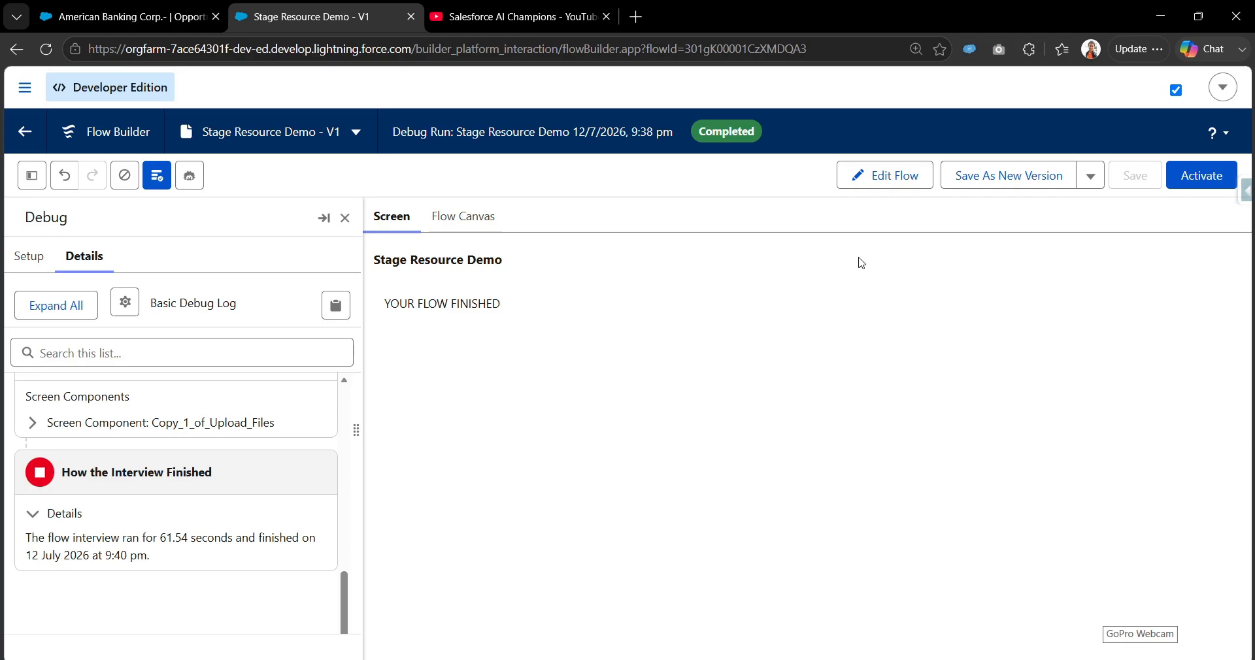
click(856, 175)
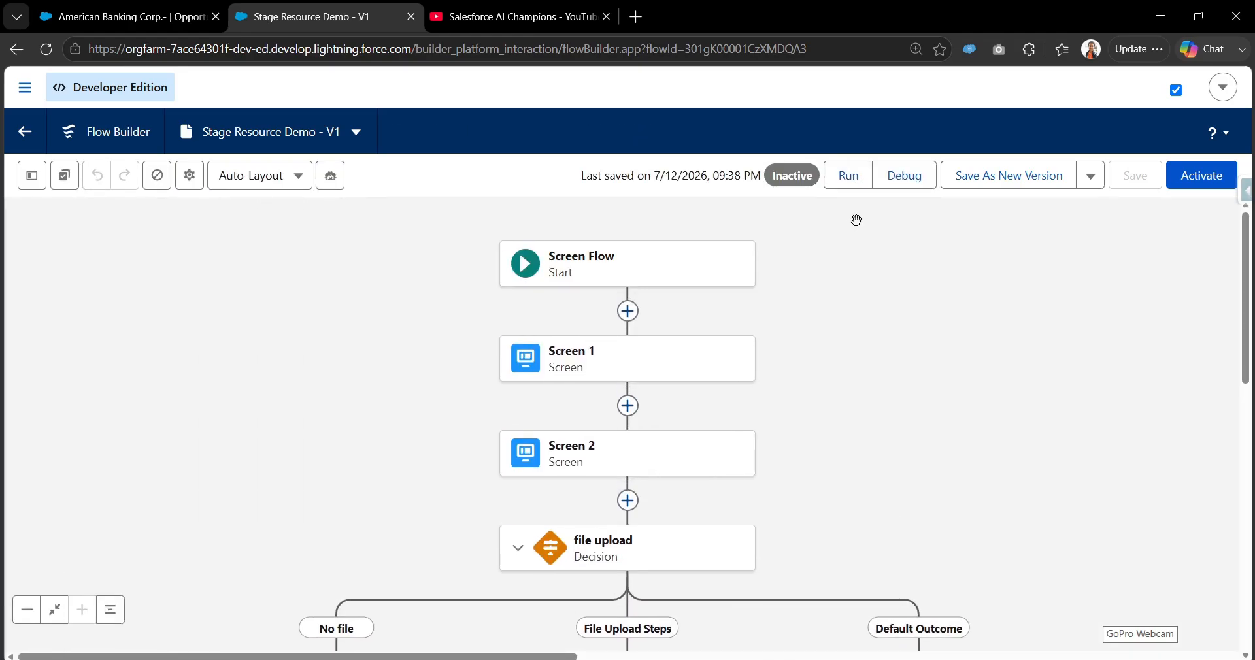
Debug the flow with Do you want to Upload Files unchecked as far as the thank-you screen, and return to editing
click(904, 177)
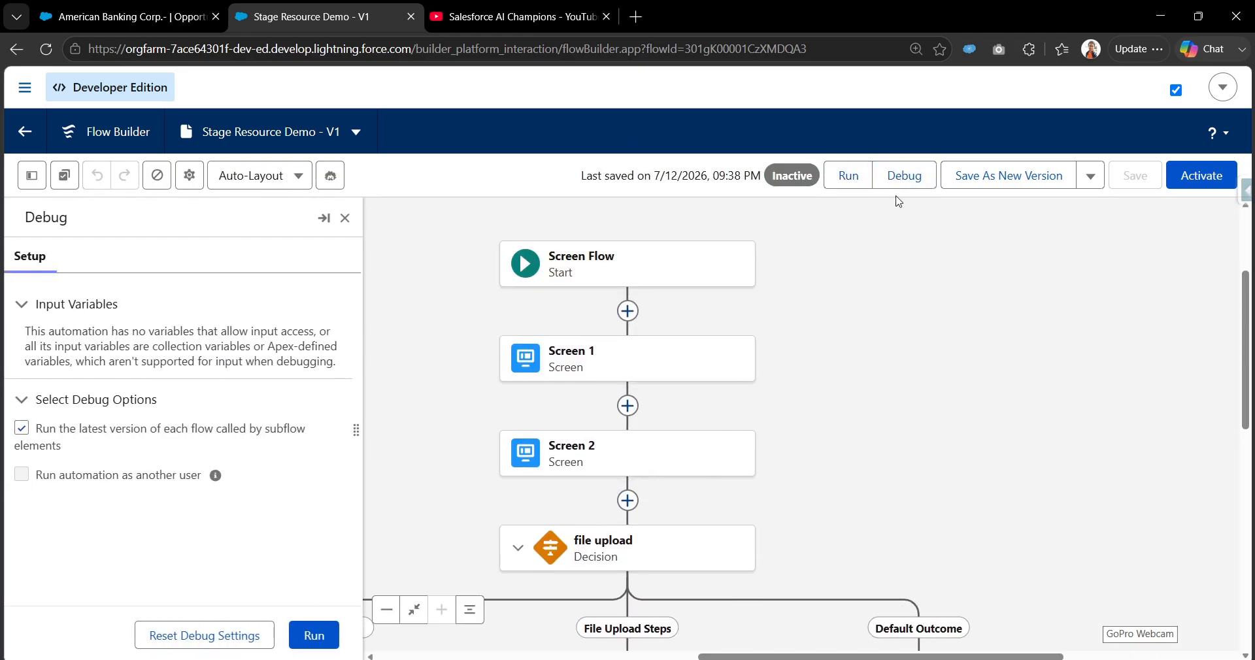
click(314, 636)
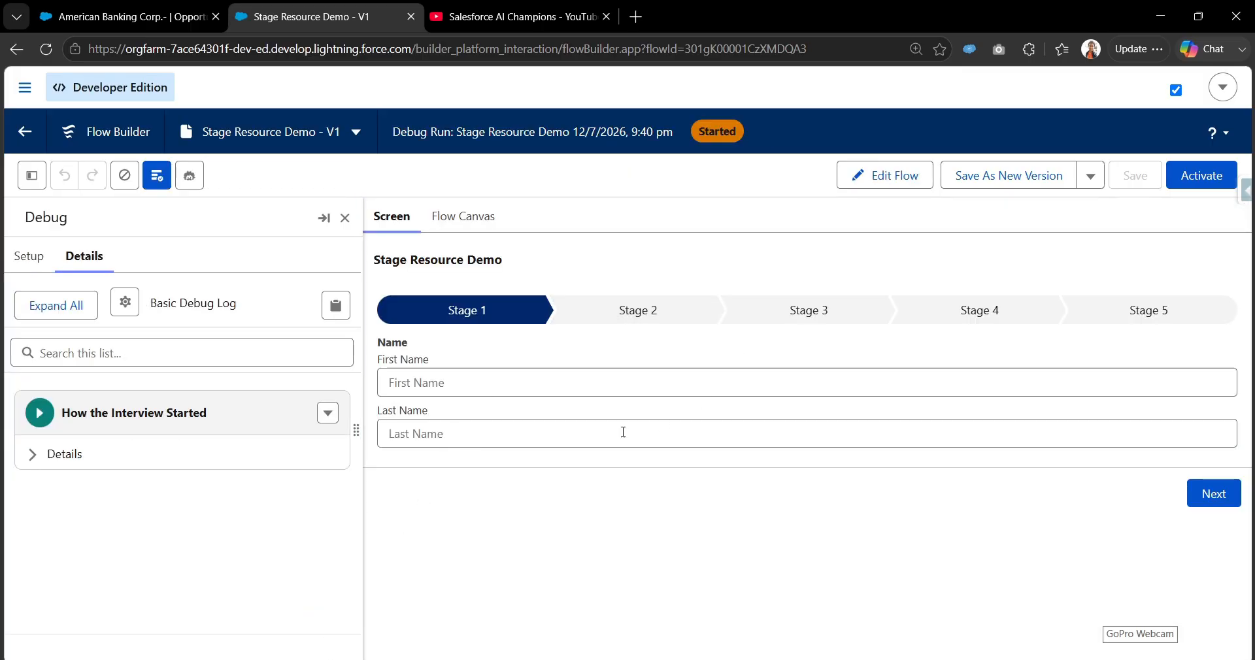
click(1217, 496)
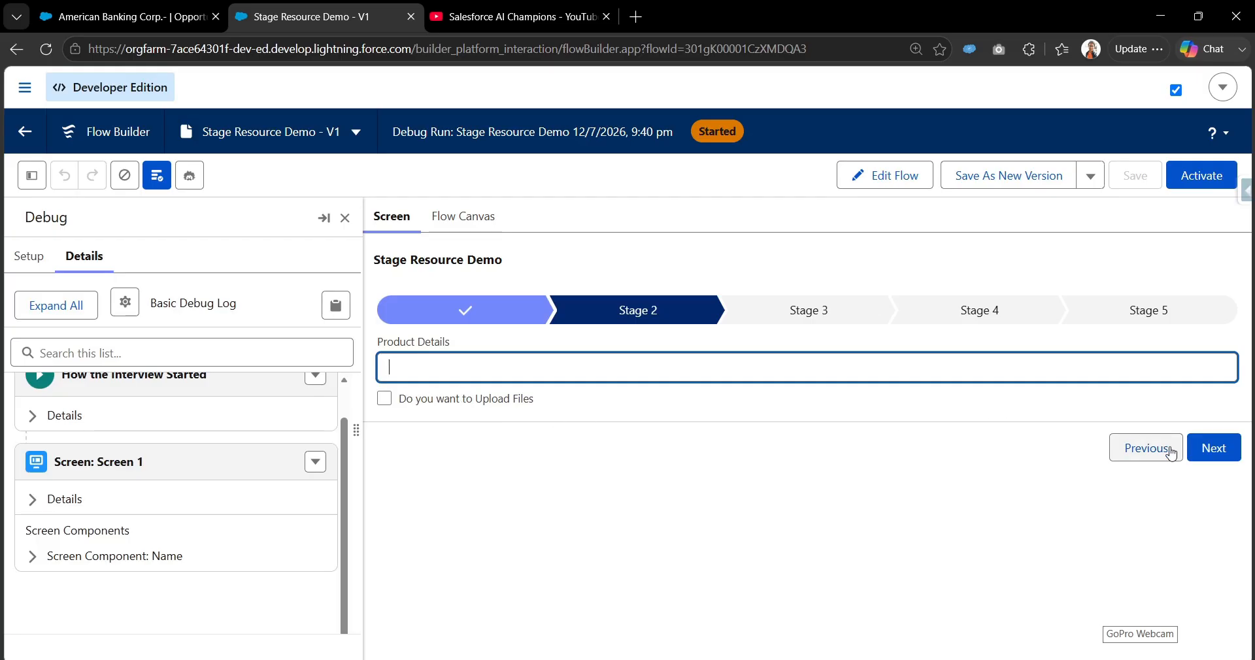
click(1205, 458)
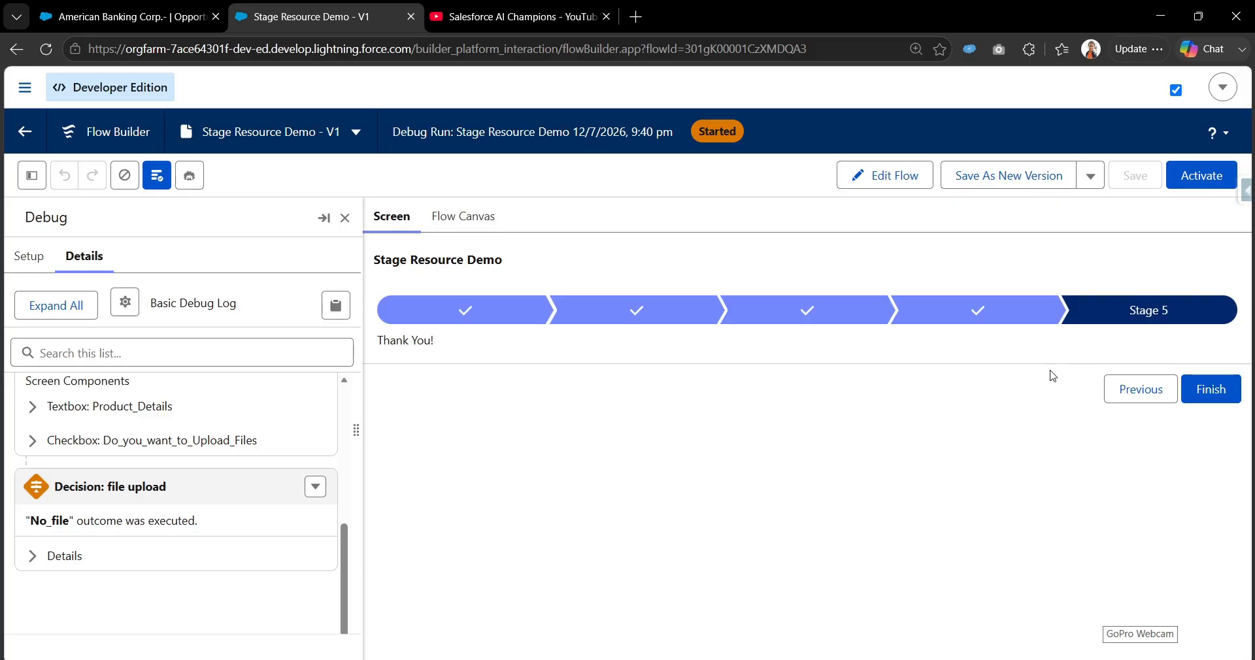
click(890, 175)
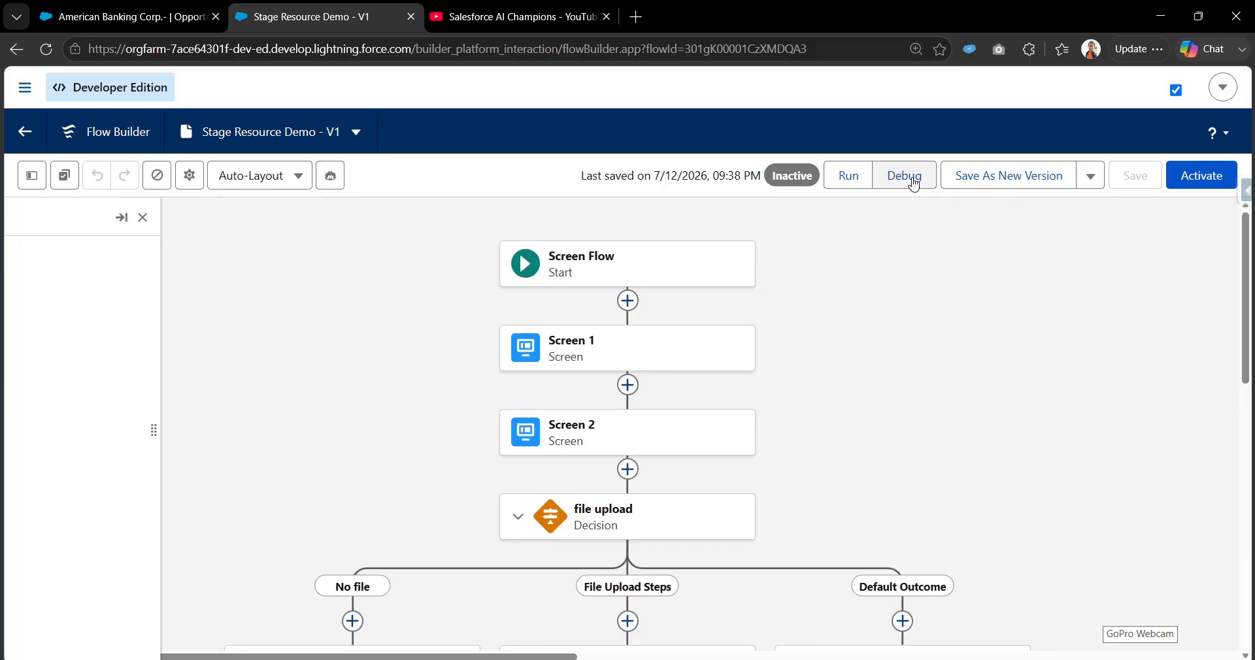
Turn off active by default for Stage 3, Stage 4 and Stage 5, and save the flow
click(31, 175)
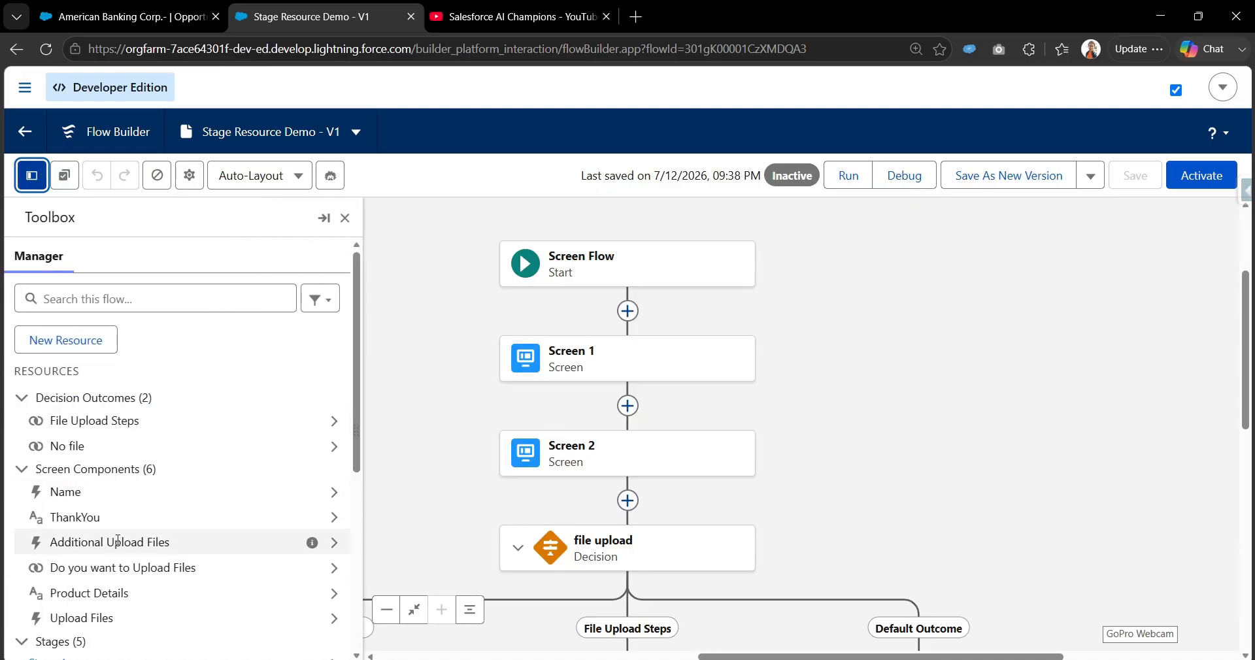
scroll(121, 549, down, 5)
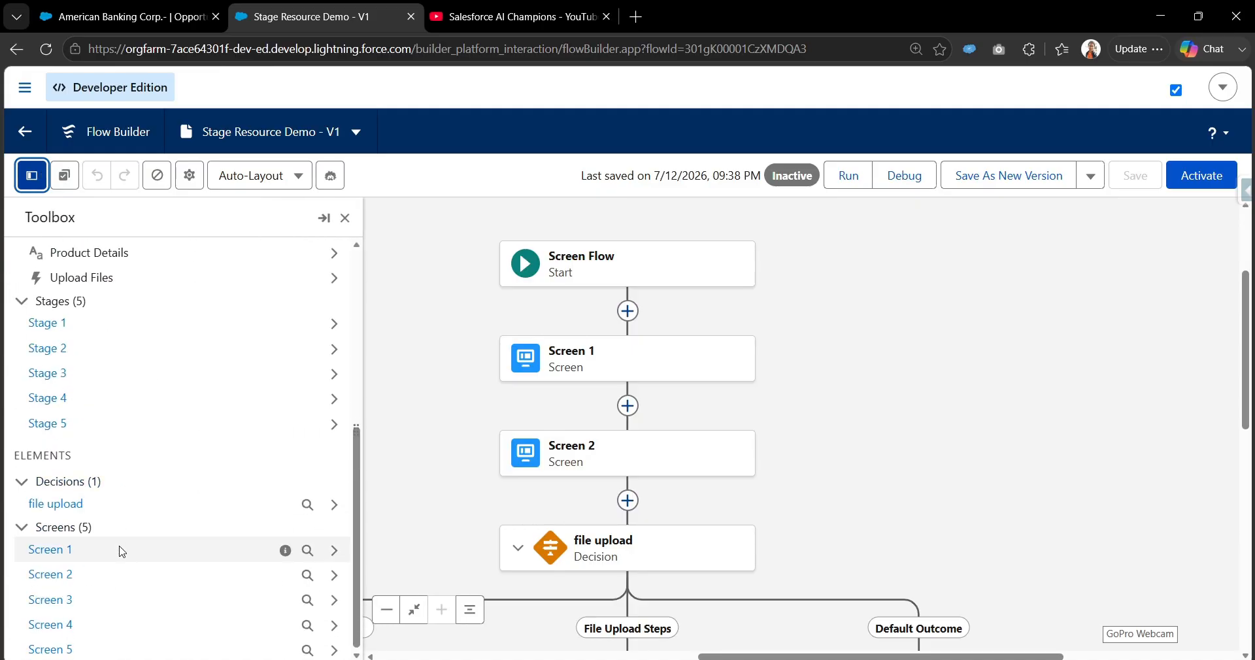
click(105, 376)
click(639, 417)
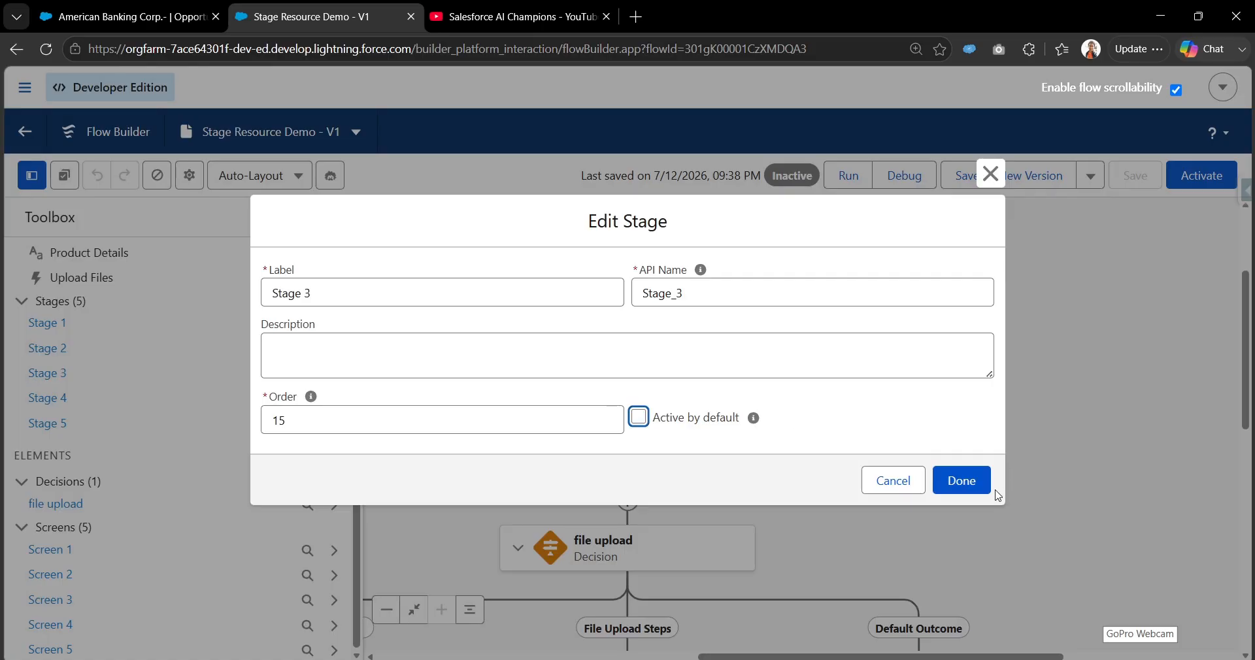
click(941, 491)
click(96, 400)
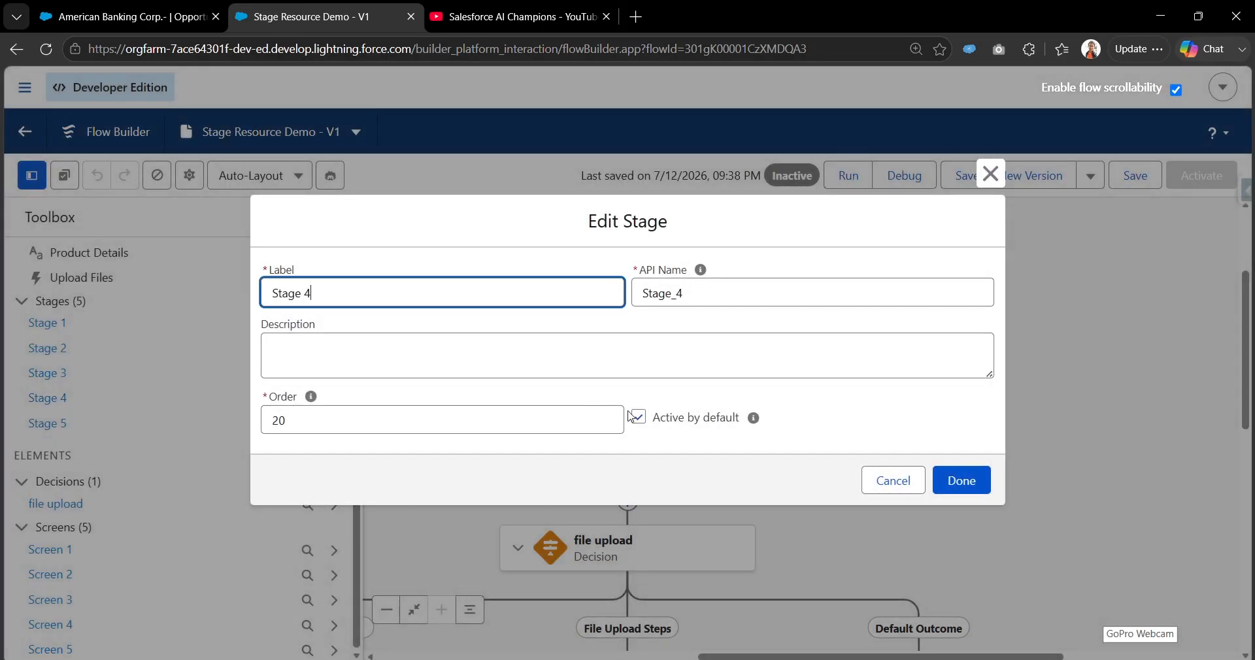
click(639, 418)
click(972, 482)
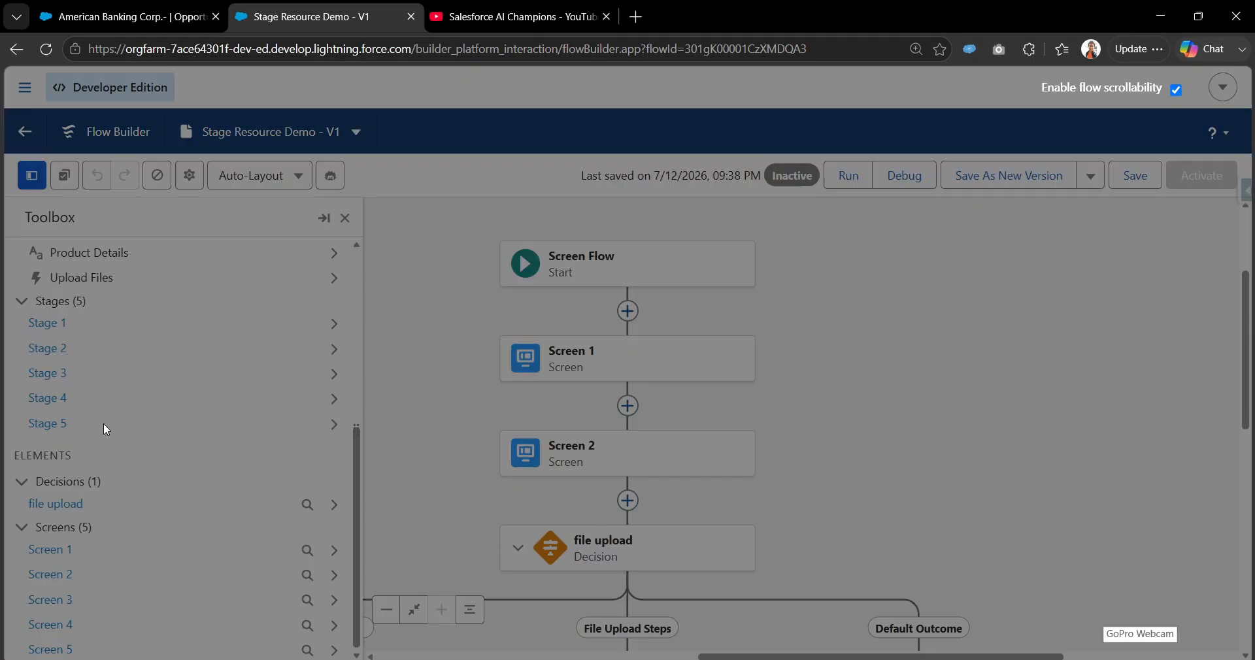
click(103, 422)
click(639, 417)
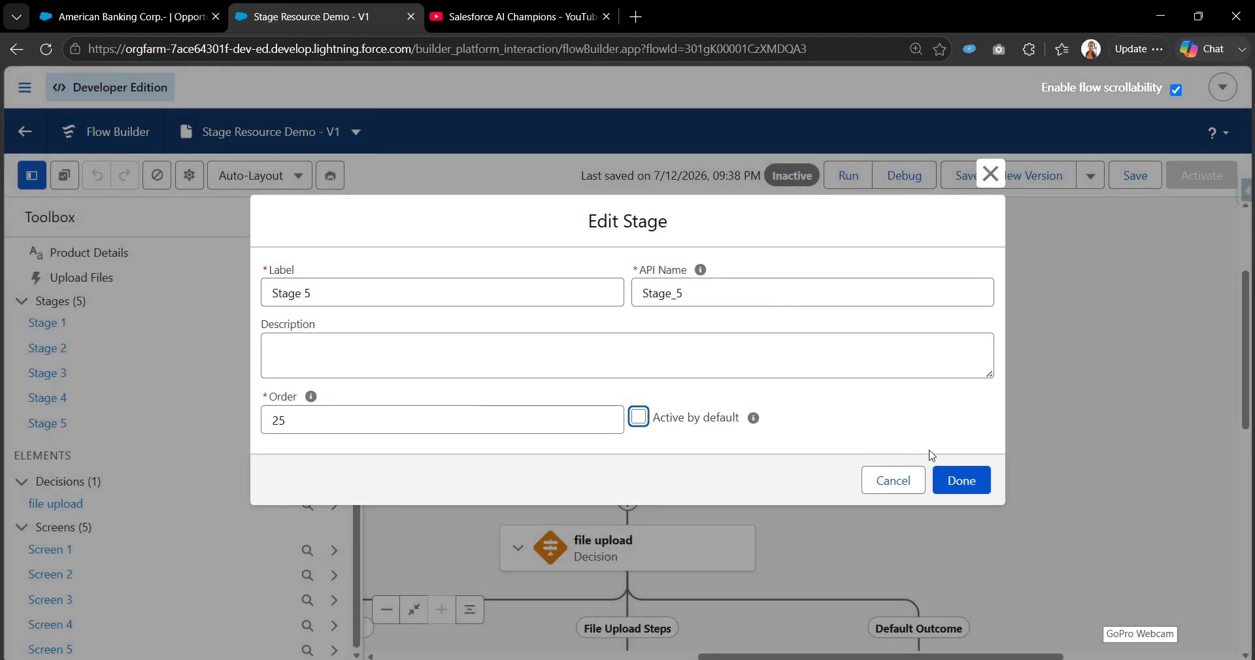
click(966, 480)
click(1131, 176)
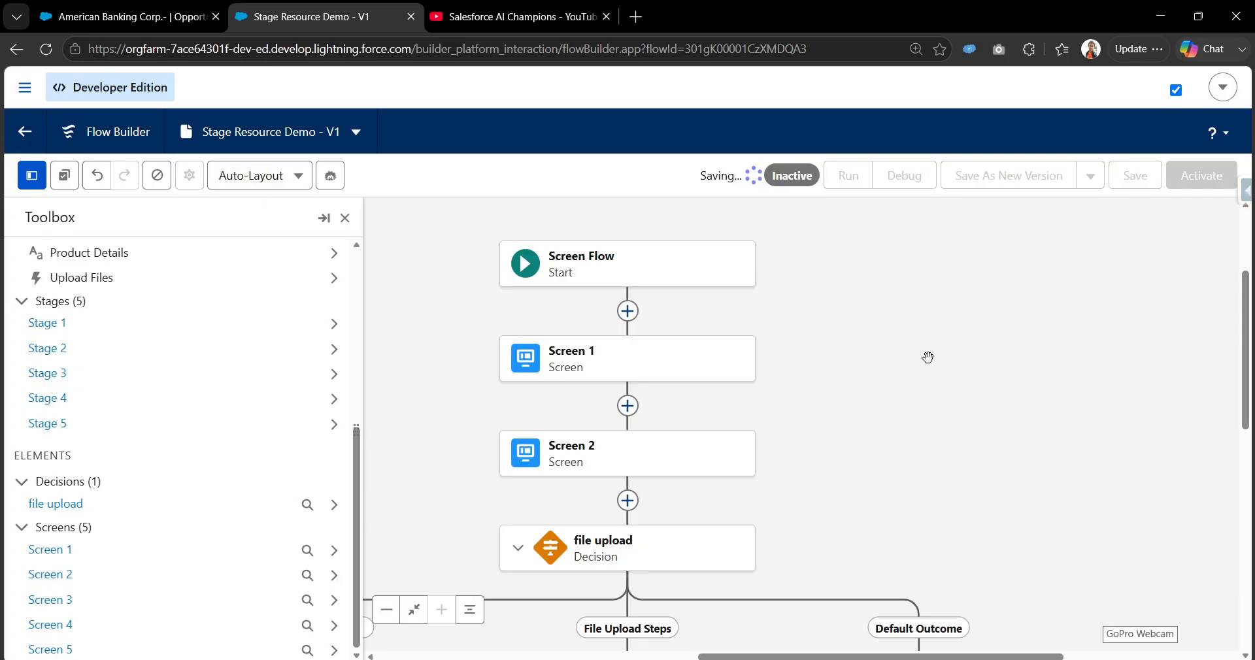
Examine the file upload decision's No file condition and Screen 2's upload checkbox, leaving the screen unchanged
drag(892, 521, 1016, 263)
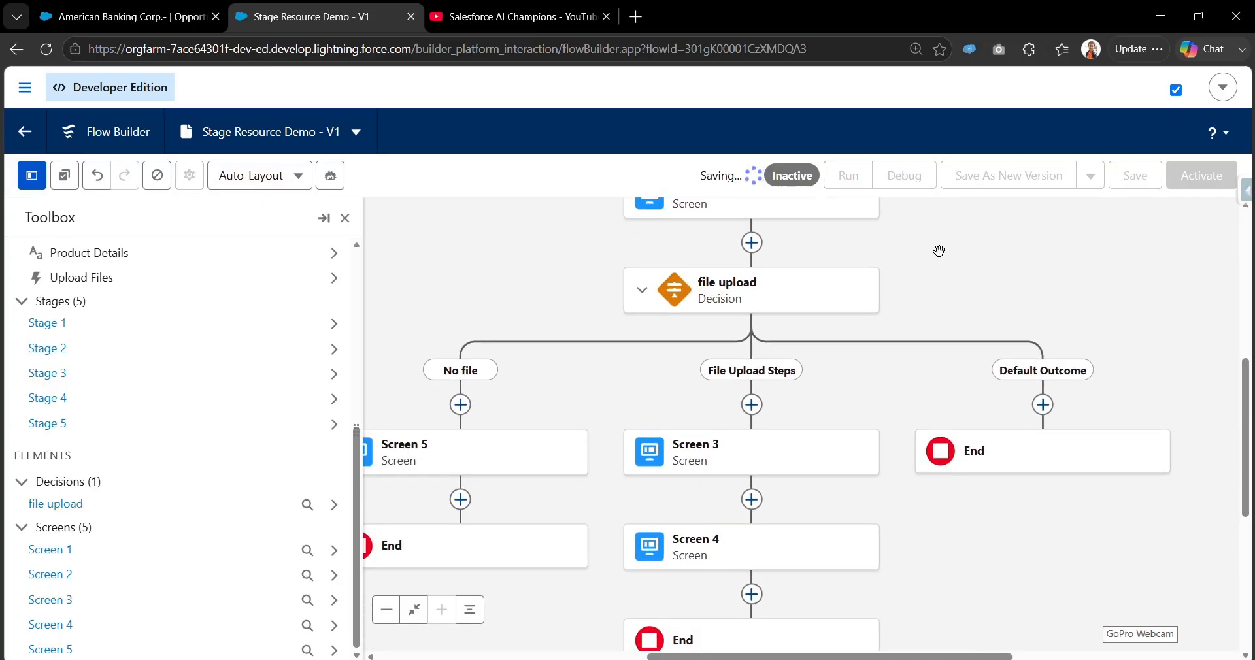
click(345, 218)
drag(874, 379, 778, 383)
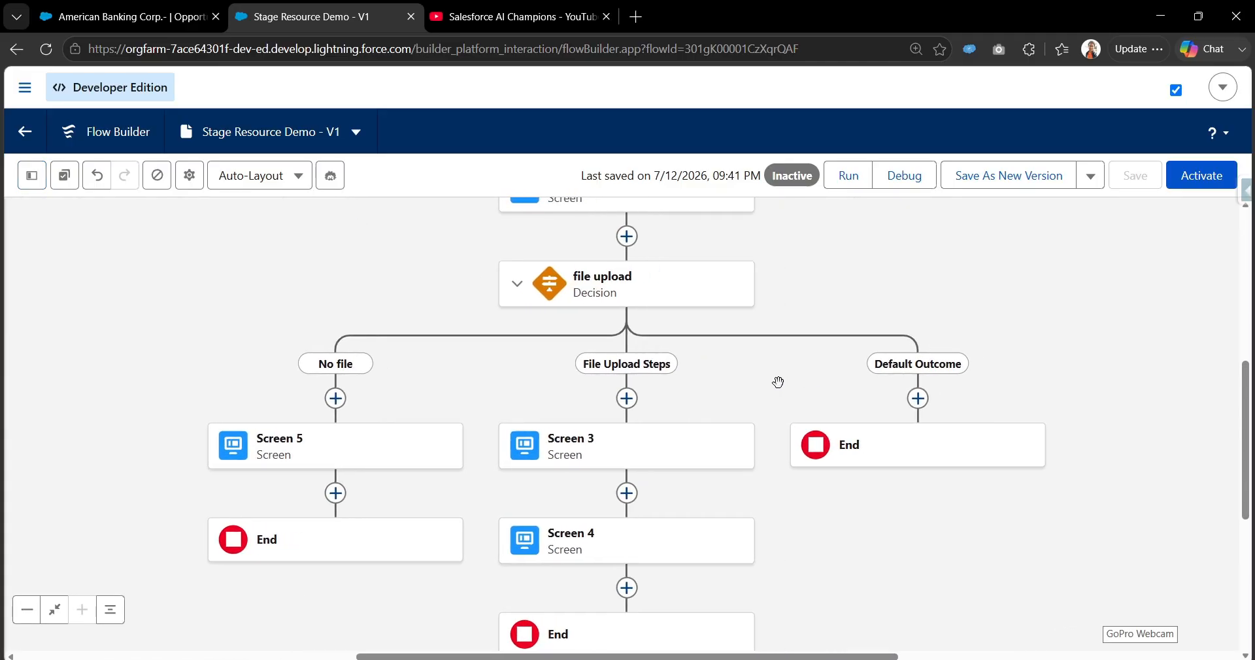
click(667, 292)
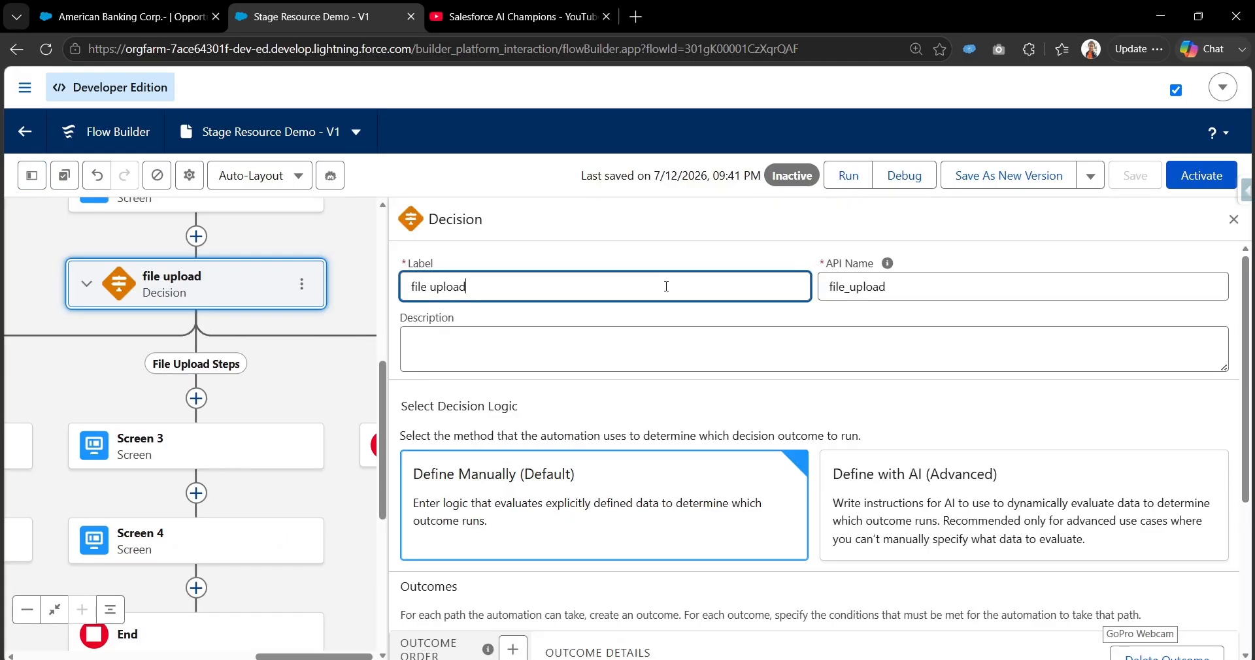
scroll(665, 288, down, 5)
drag(305, 385, 348, 404)
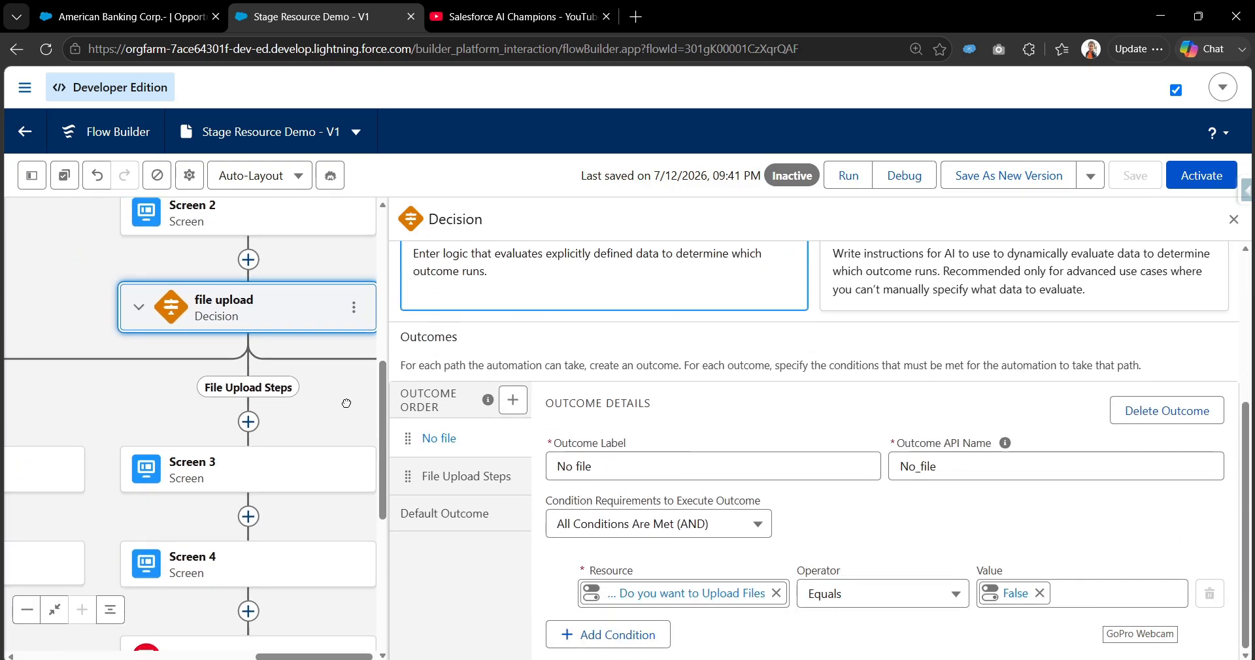
click(289, 223)
scroll(508, 474, down, 2)
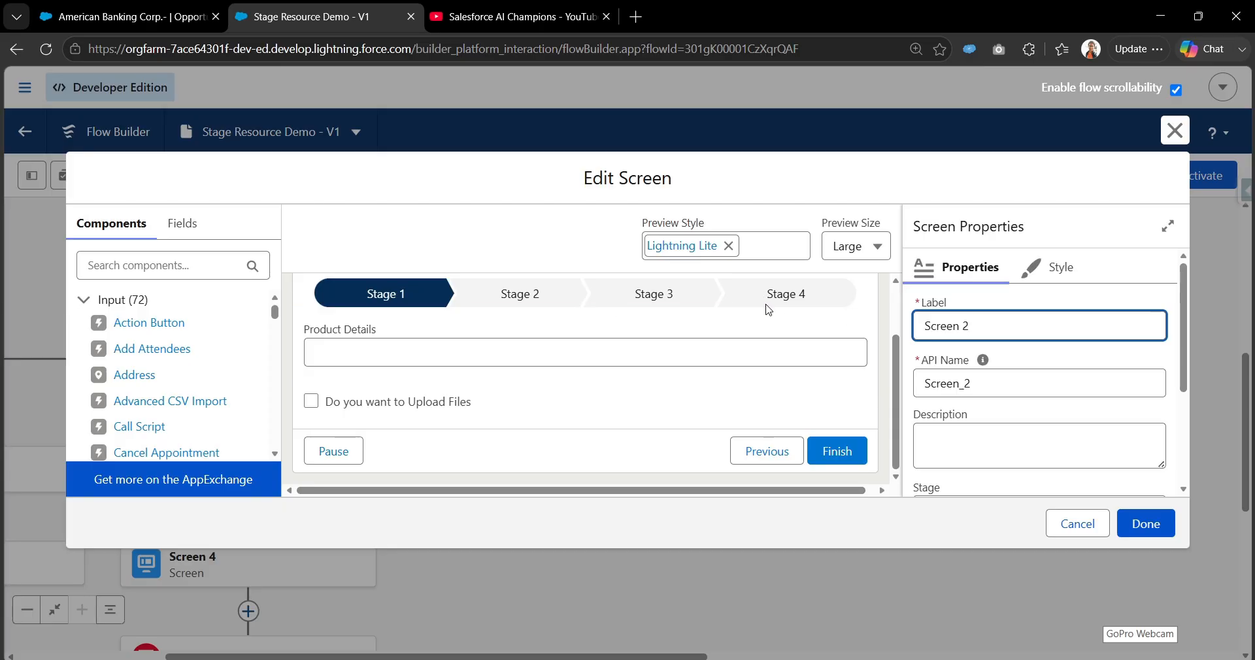
click(1077, 523)
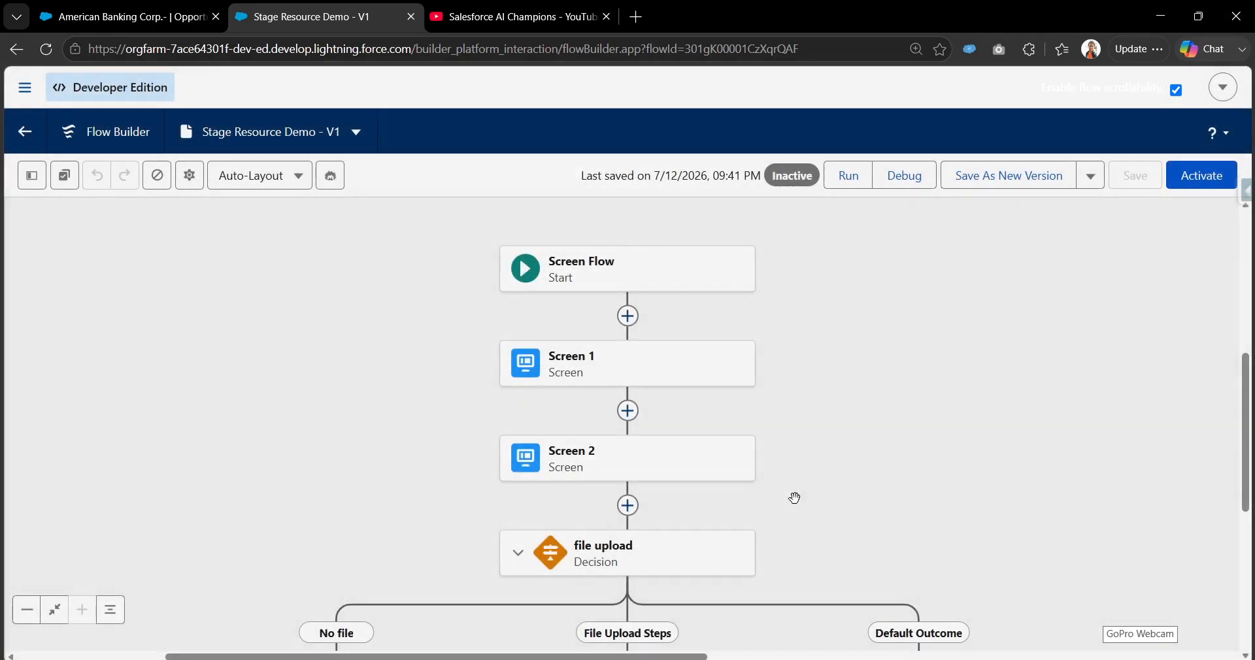
Review the conditions of the No file and File Upload Steps outcomes in the file upload decision
scroll(919, 373, down, 3)
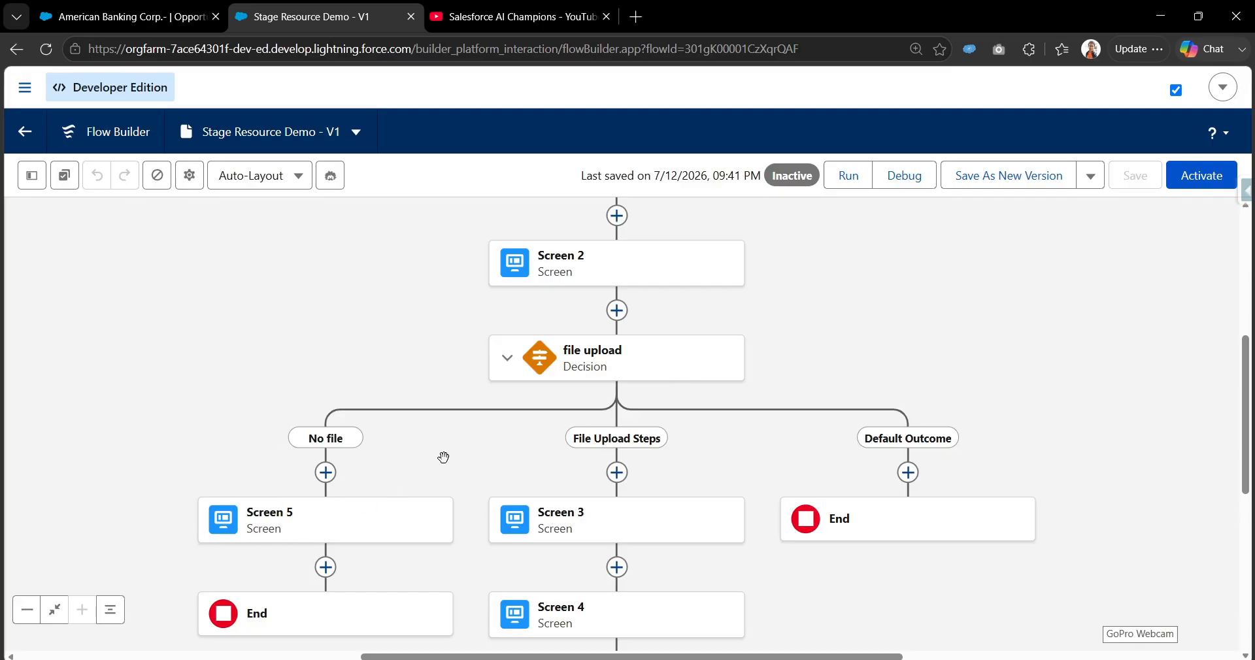
scroll(444, 457, down, 1)
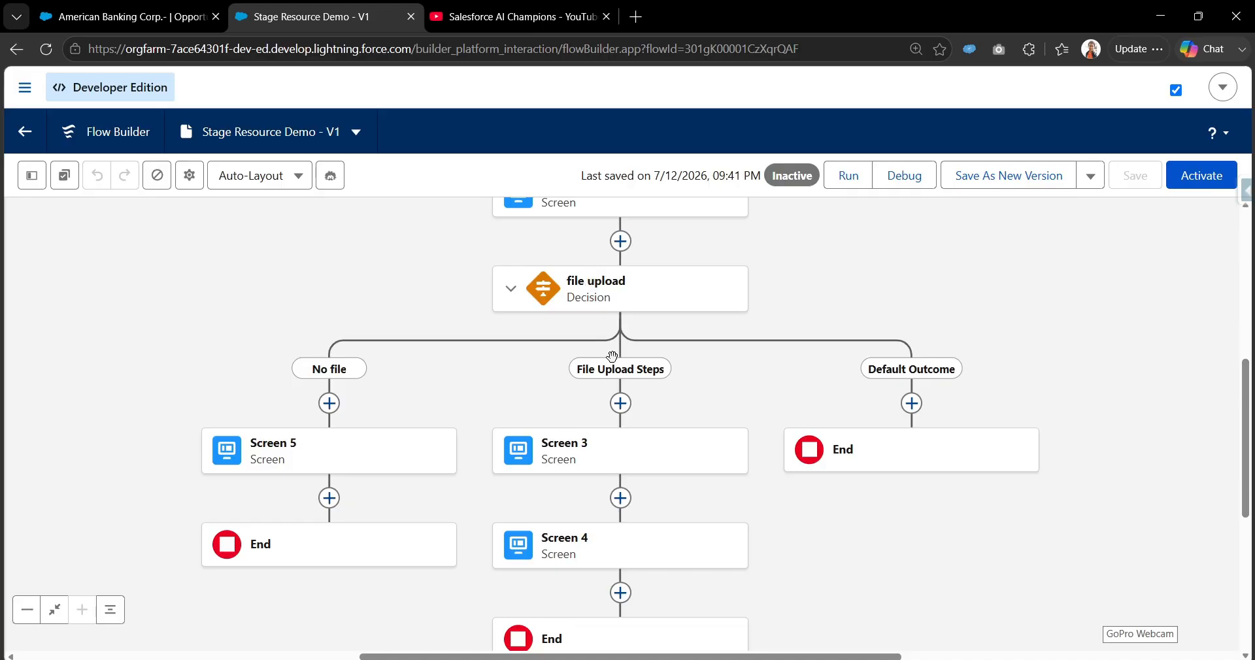
click(649, 306)
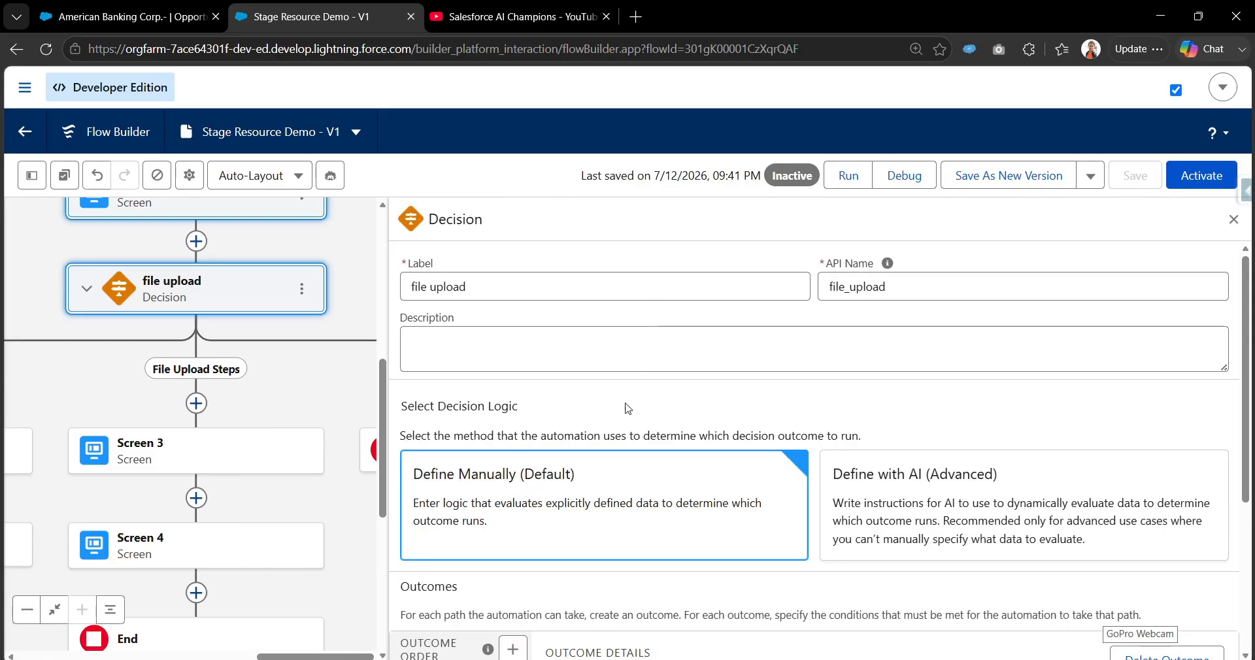
scroll(625, 392, down, 3)
scroll(624, 432, down, 1)
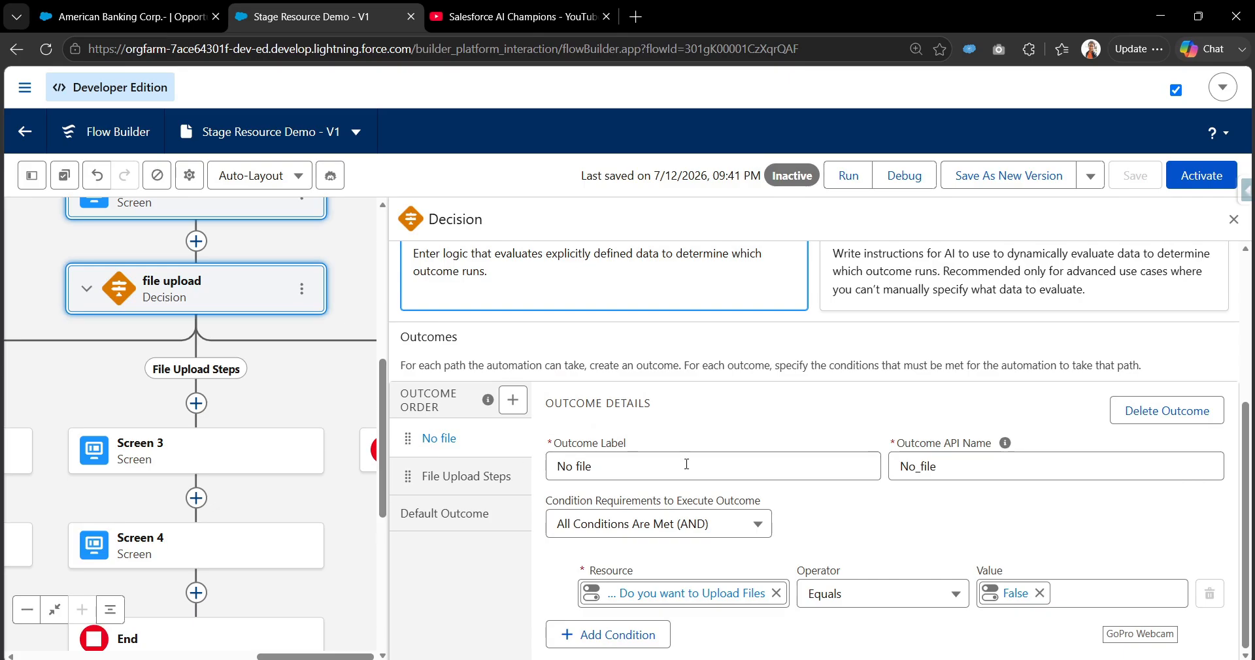
click(708, 593)
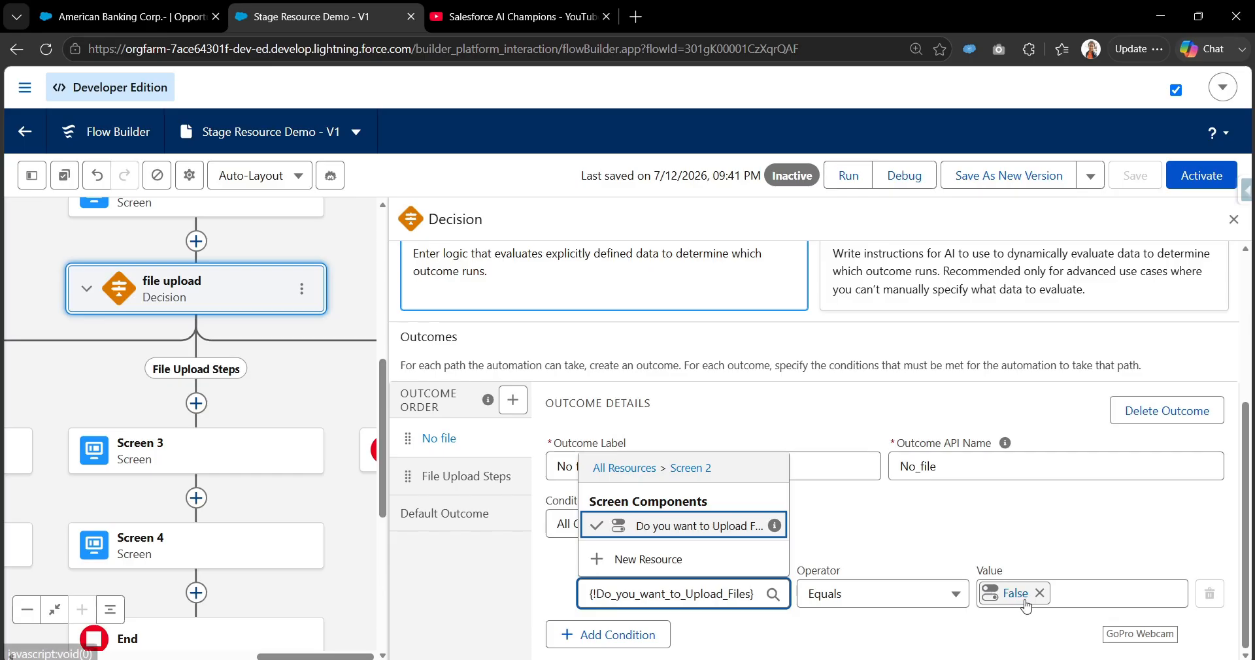
click(957, 551)
drag(73, 398, 171, 337)
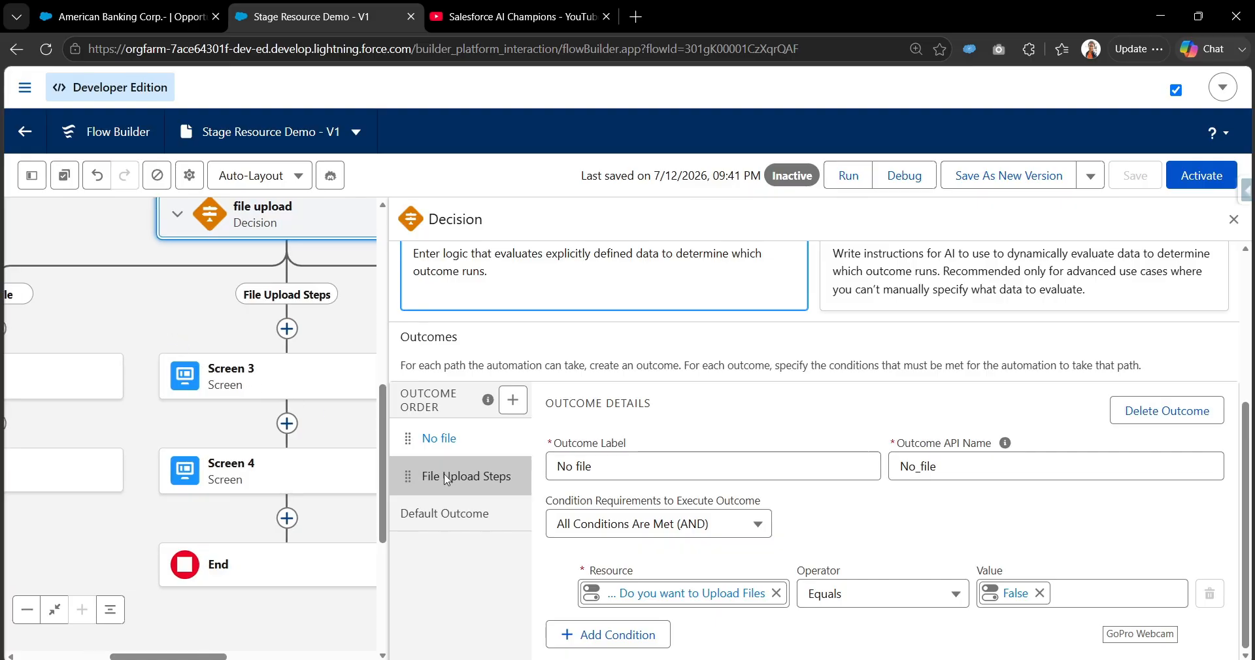
click(458, 482)
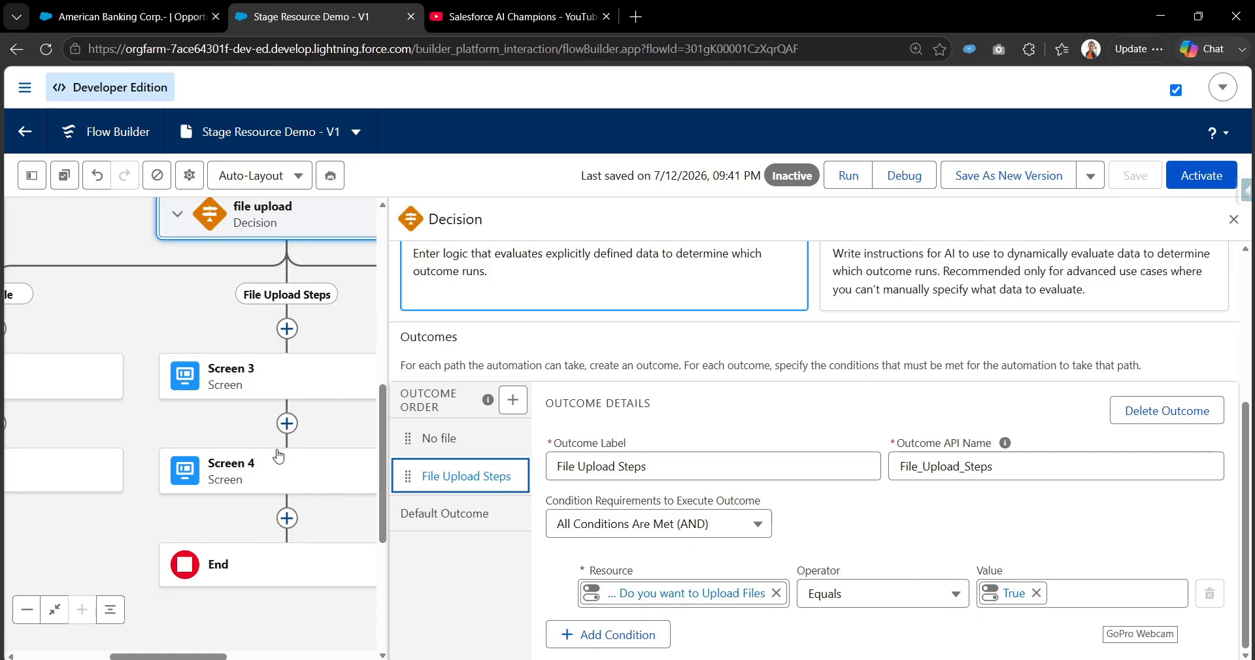
drag(195, 366, 168, 374)
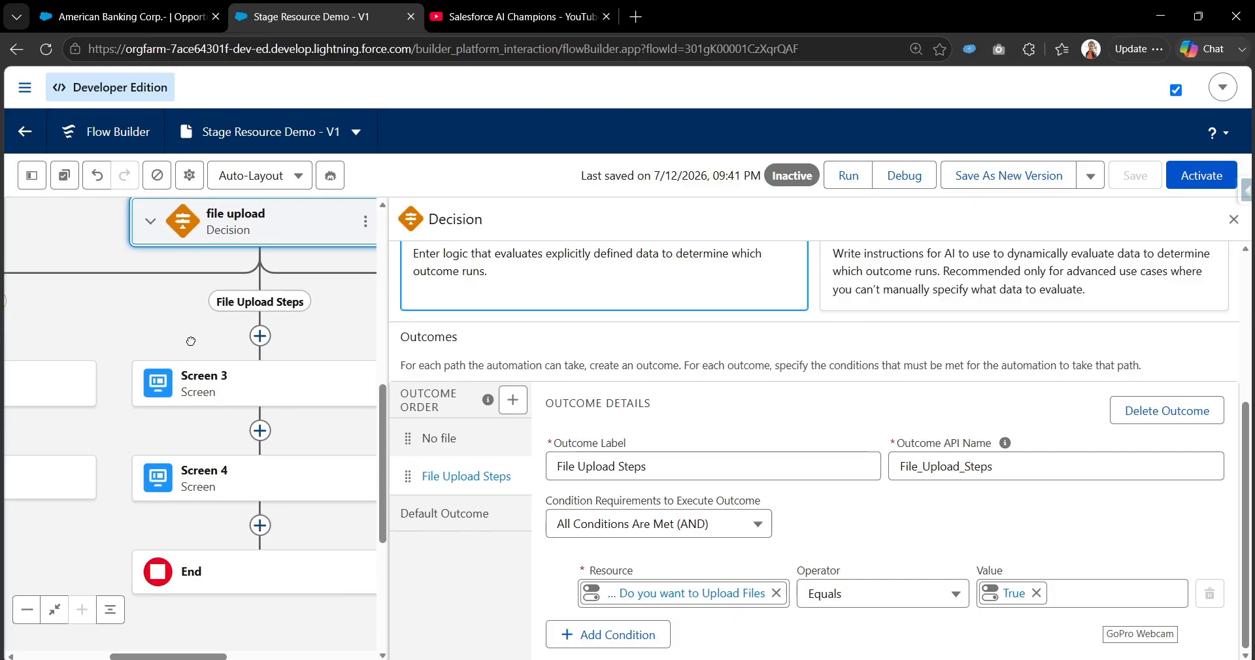
Close the decision settings and add an Assignment labelled Assign Current Stages before Screen 3 on the File Upload Steps path
click(259, 335)
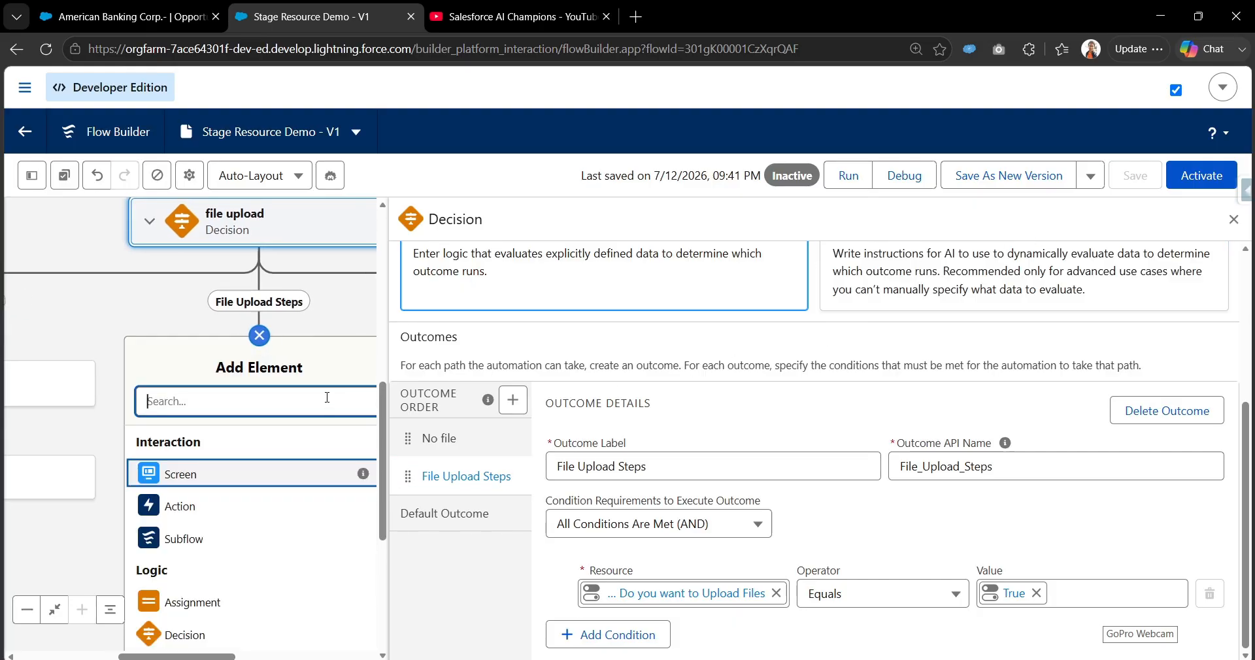
click(1234, 219)
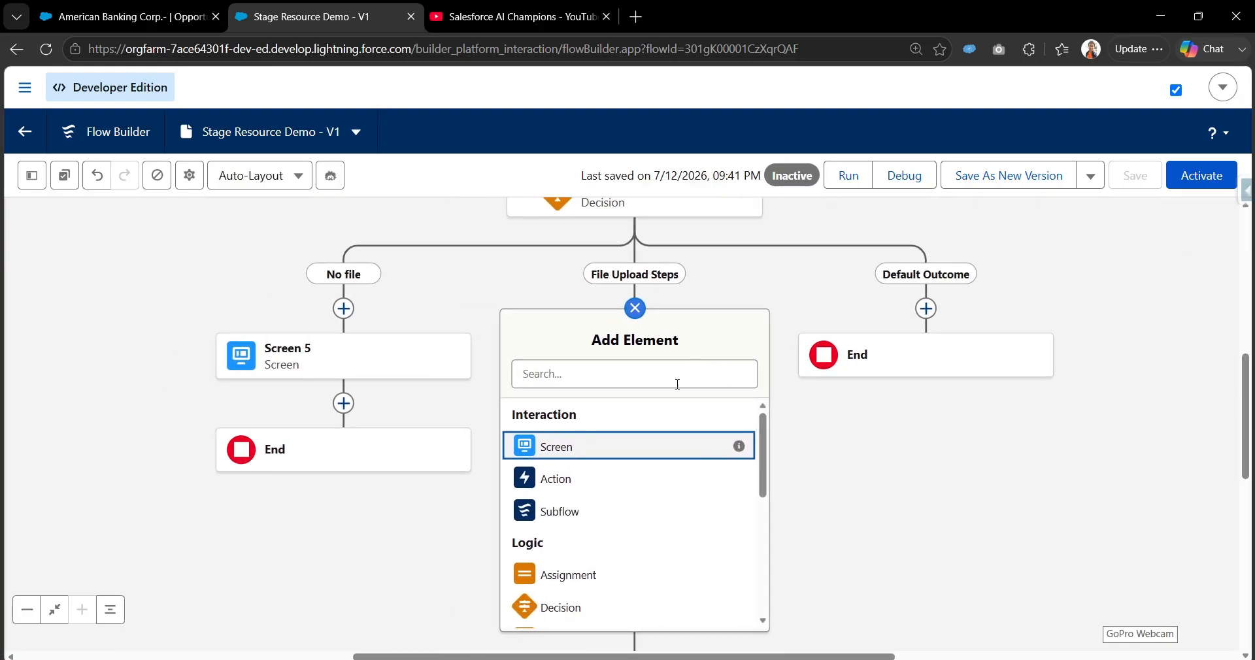
click(779, 286)
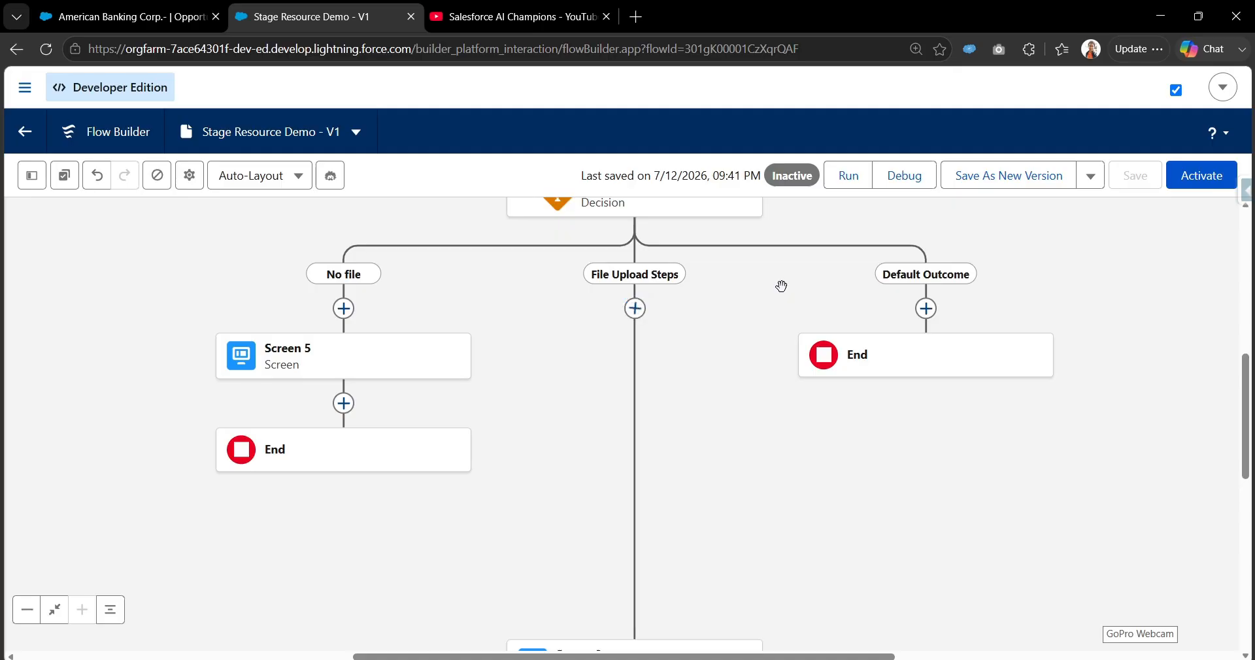
click(635, 308)
text(as)
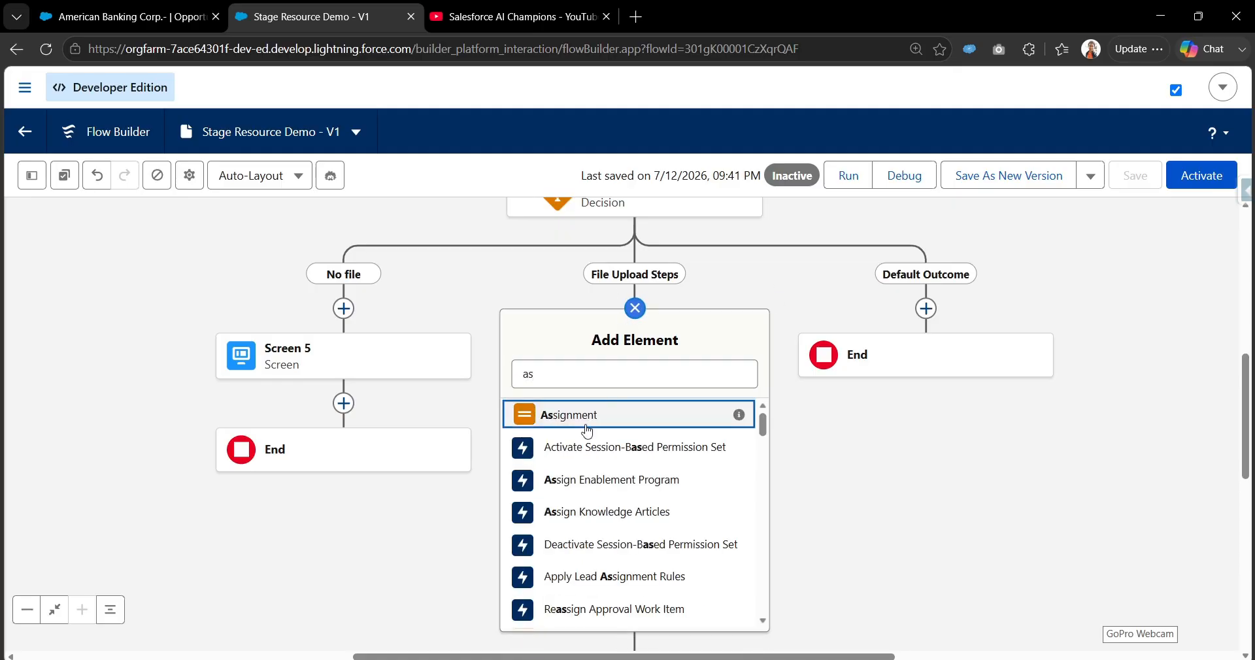
key(Return)
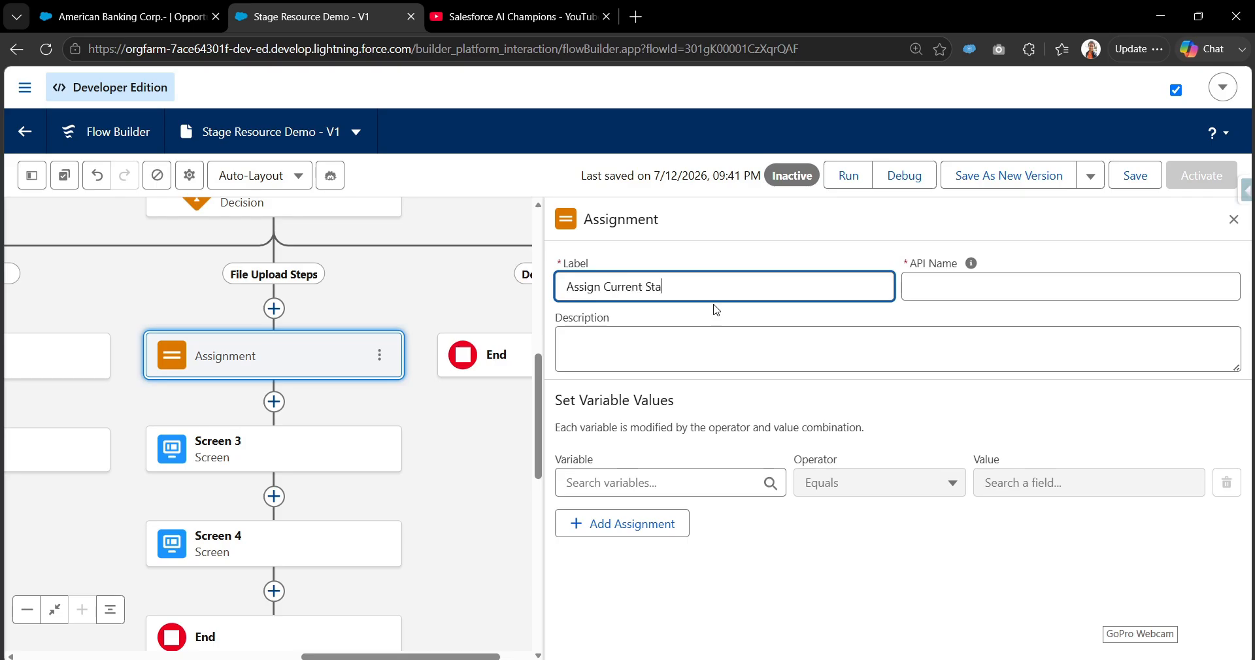
key(Tab)
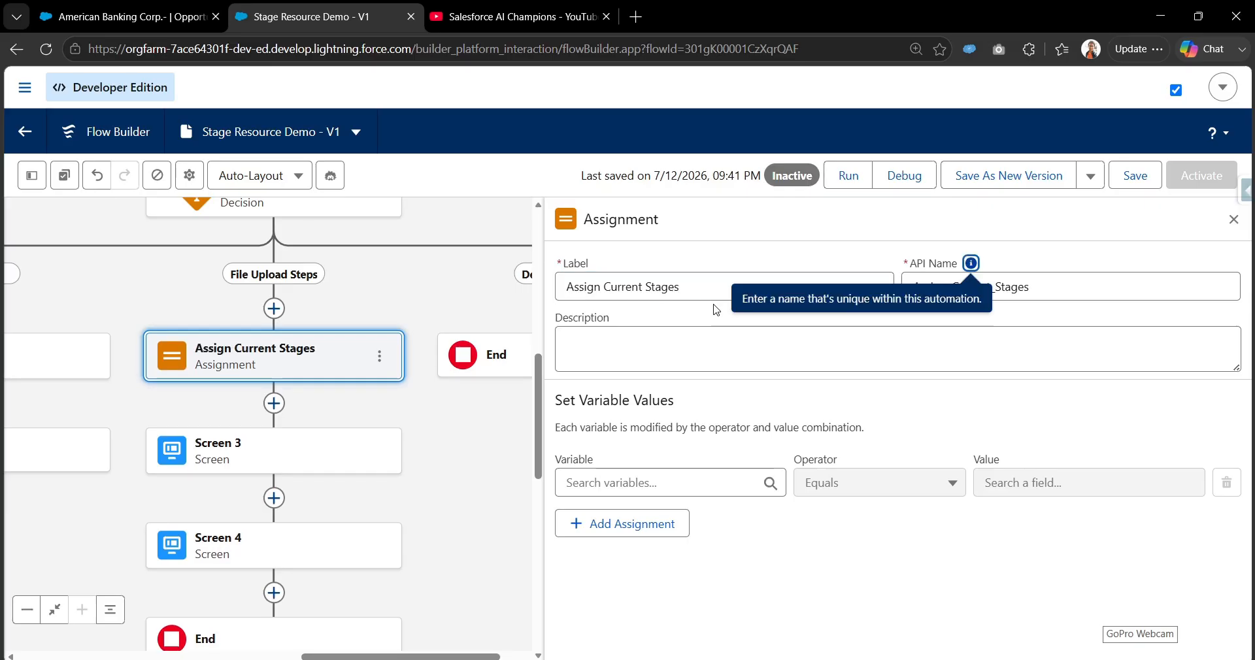
Browse the Running Flow Interview variables available for the Assign Current Stages assignment
click(651, 480)
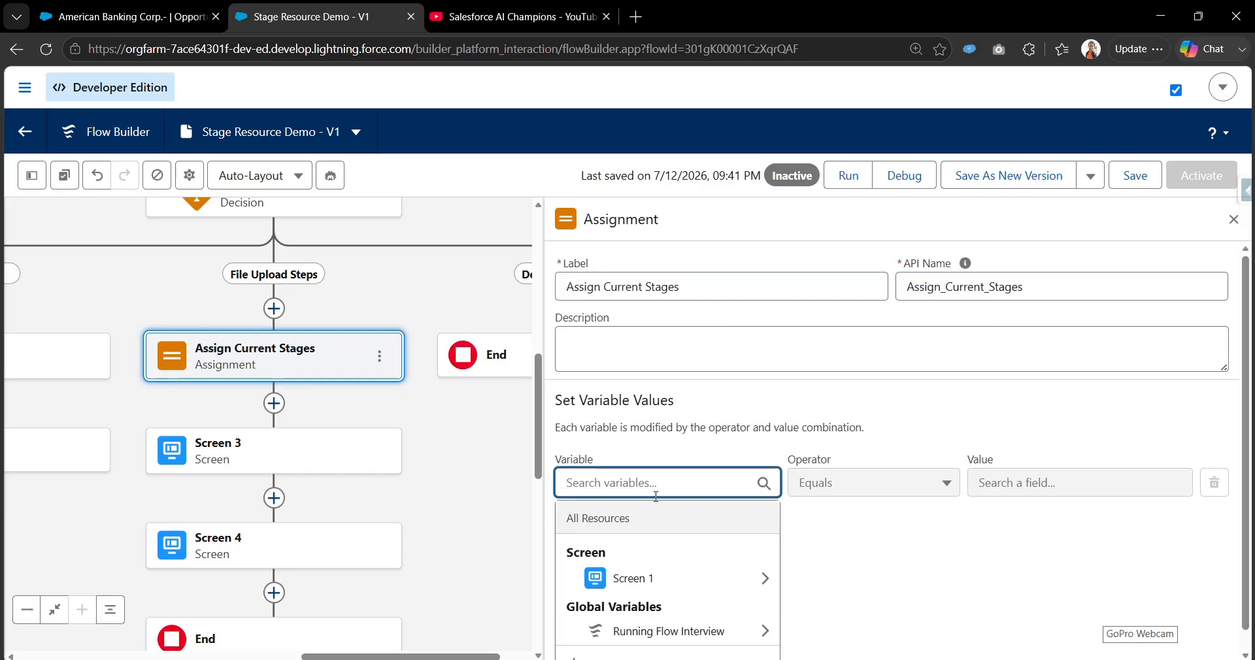
text(flo)
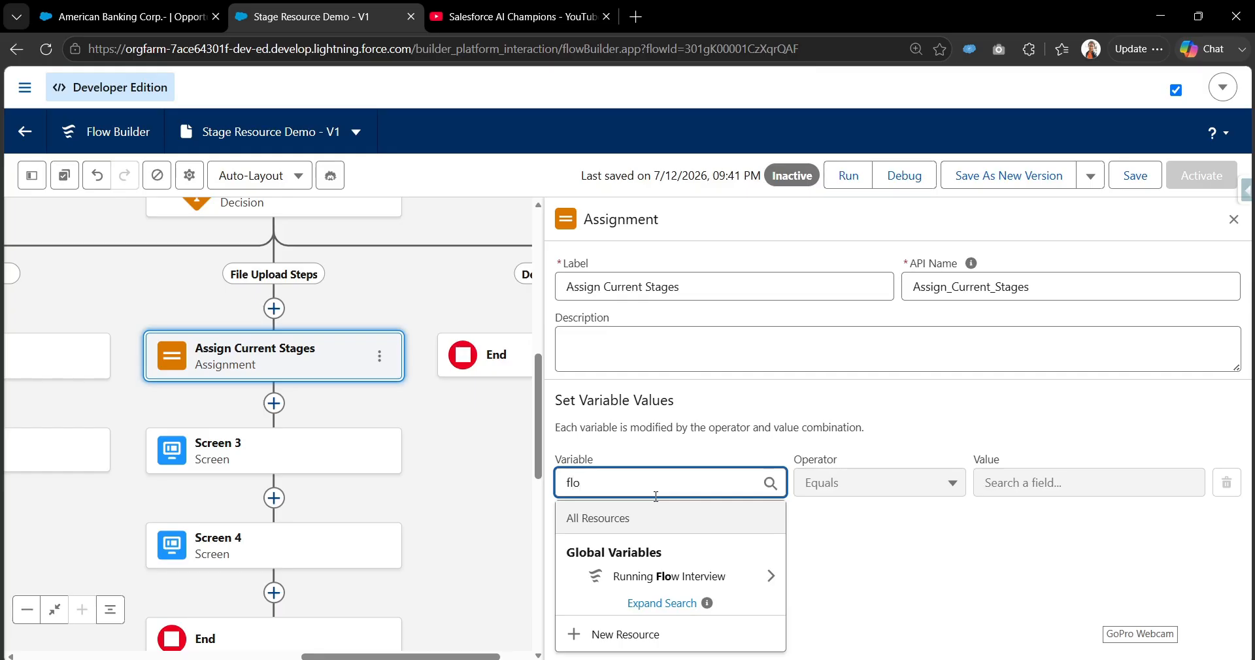
click(667, 574)
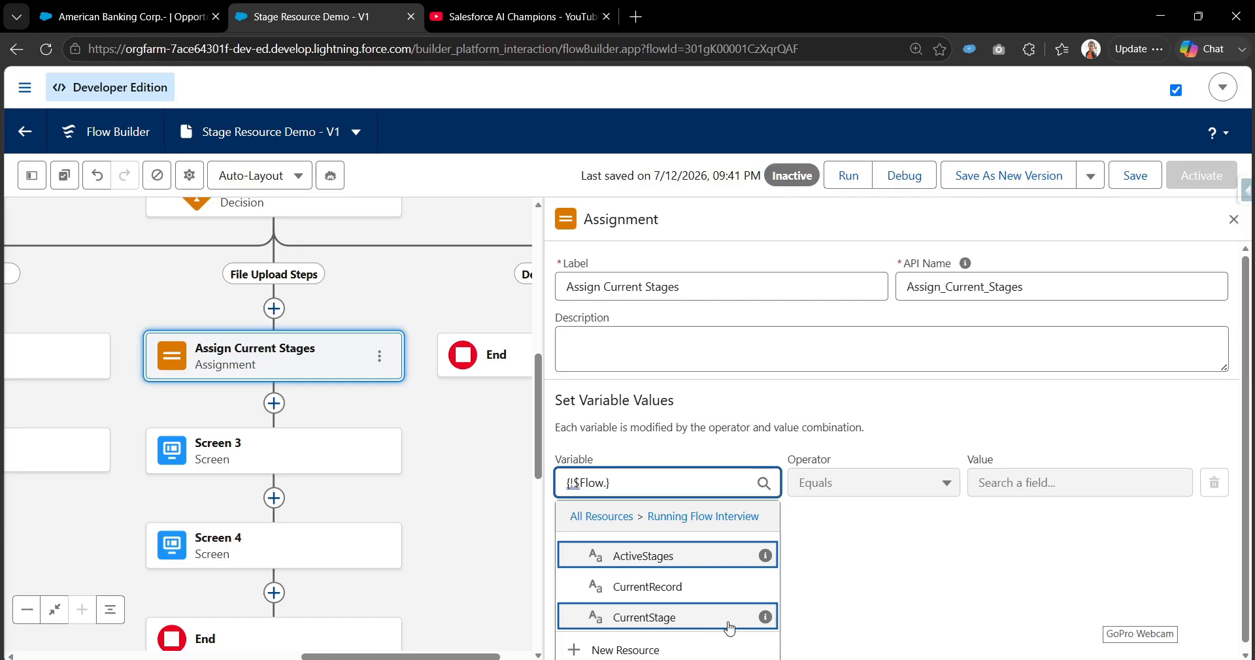
mouse_move(774, 624)
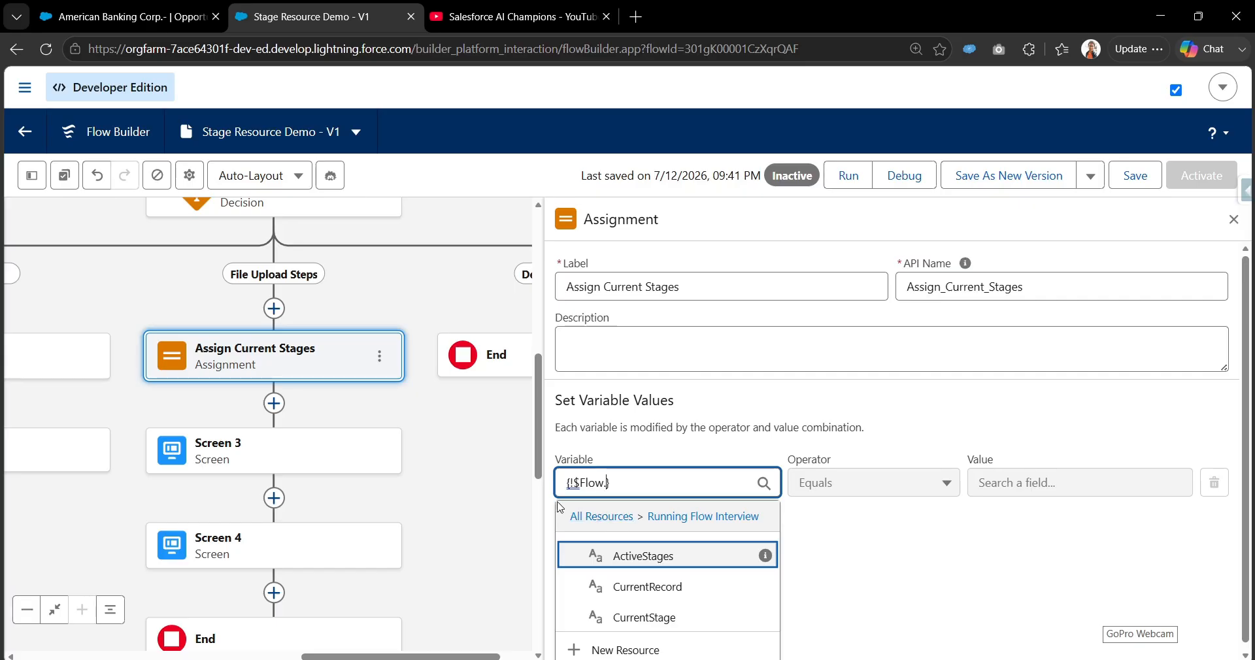
Check Stage 3's order and active-by-default setting, and cancel without changing the stage
click(31, 183)
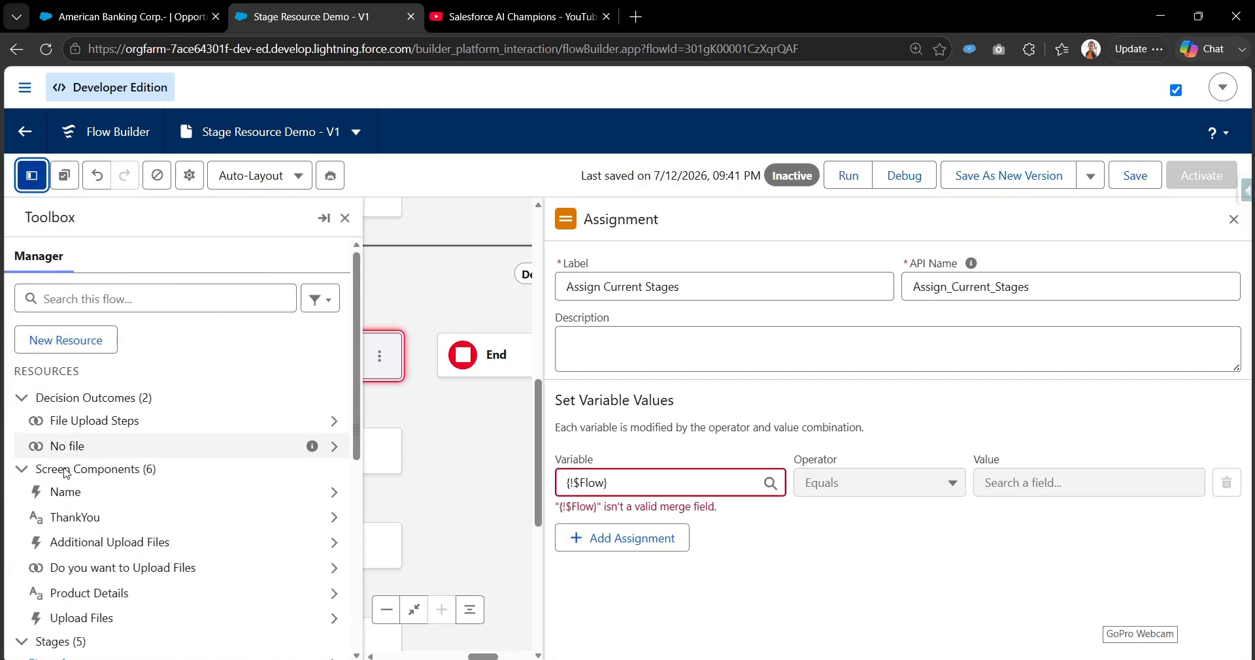
scroll(109, 557, down, 3)
click(76, 558)
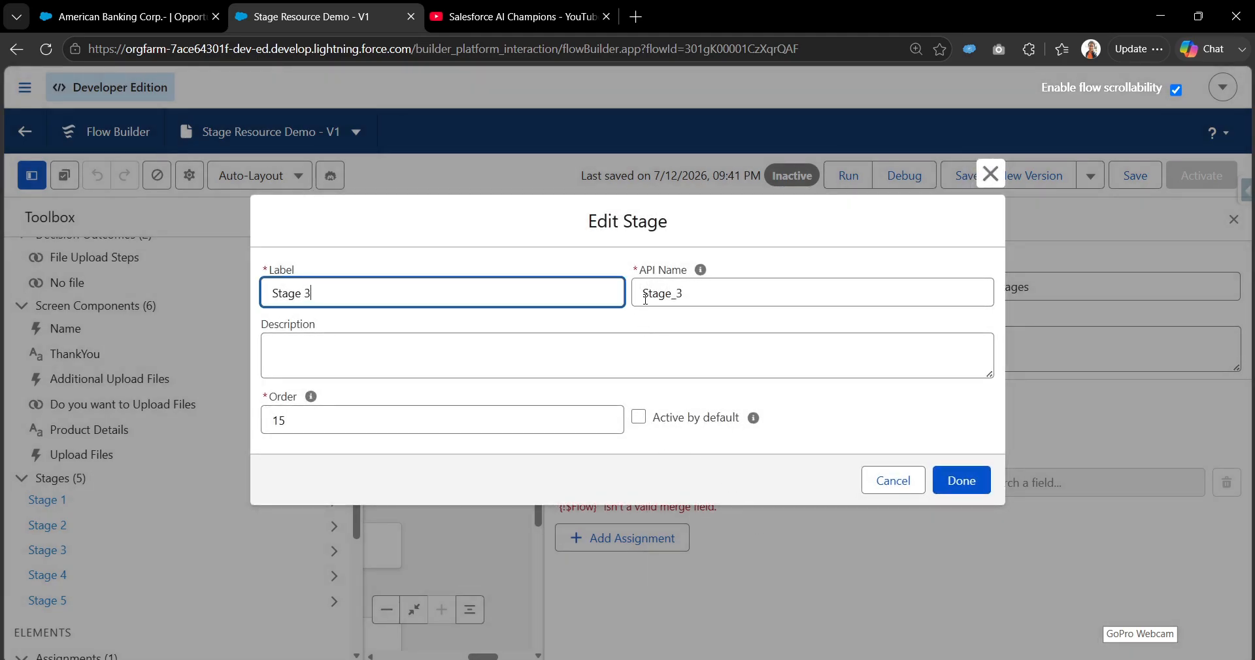
click(904, 489)
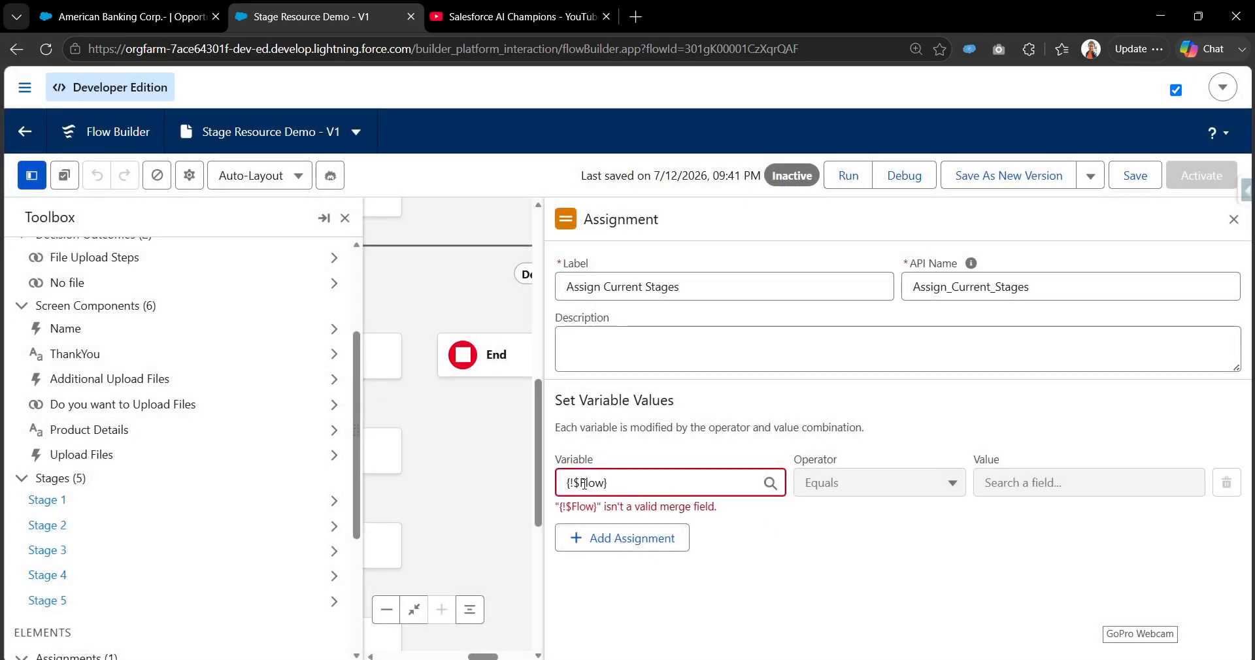
Set the first assignment to Running Flow Interview > ActiveStages with the Add operator and Stage 3 as the value
click(605, 483)
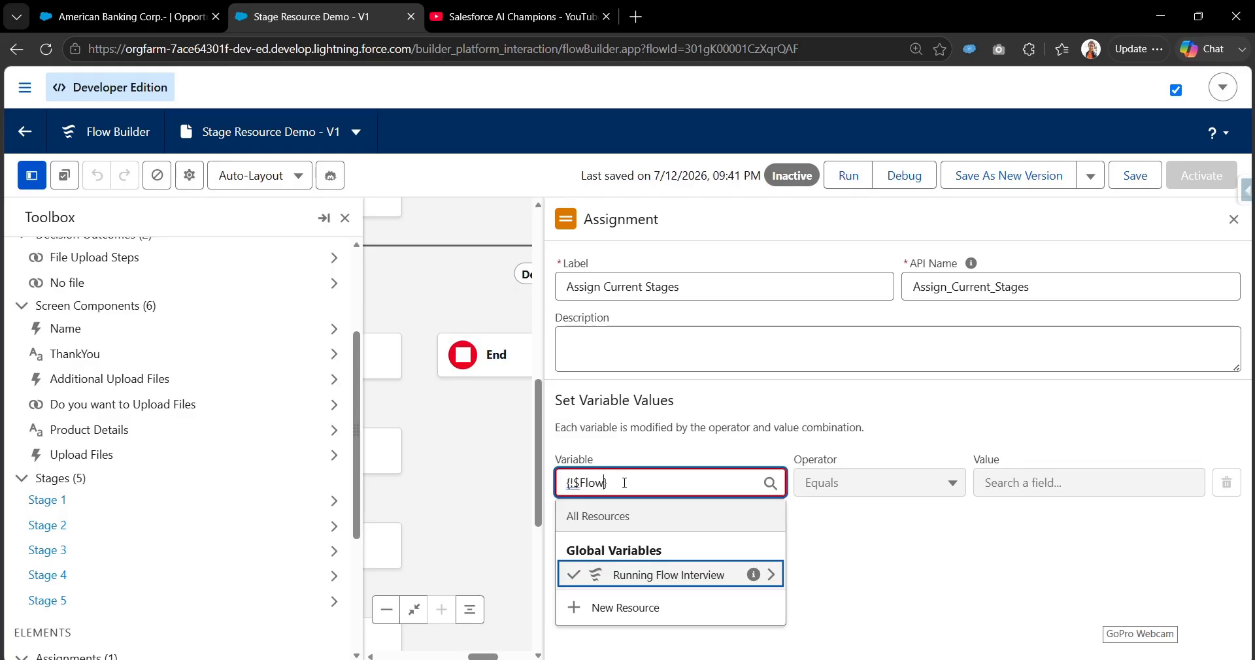
click(715, 575)
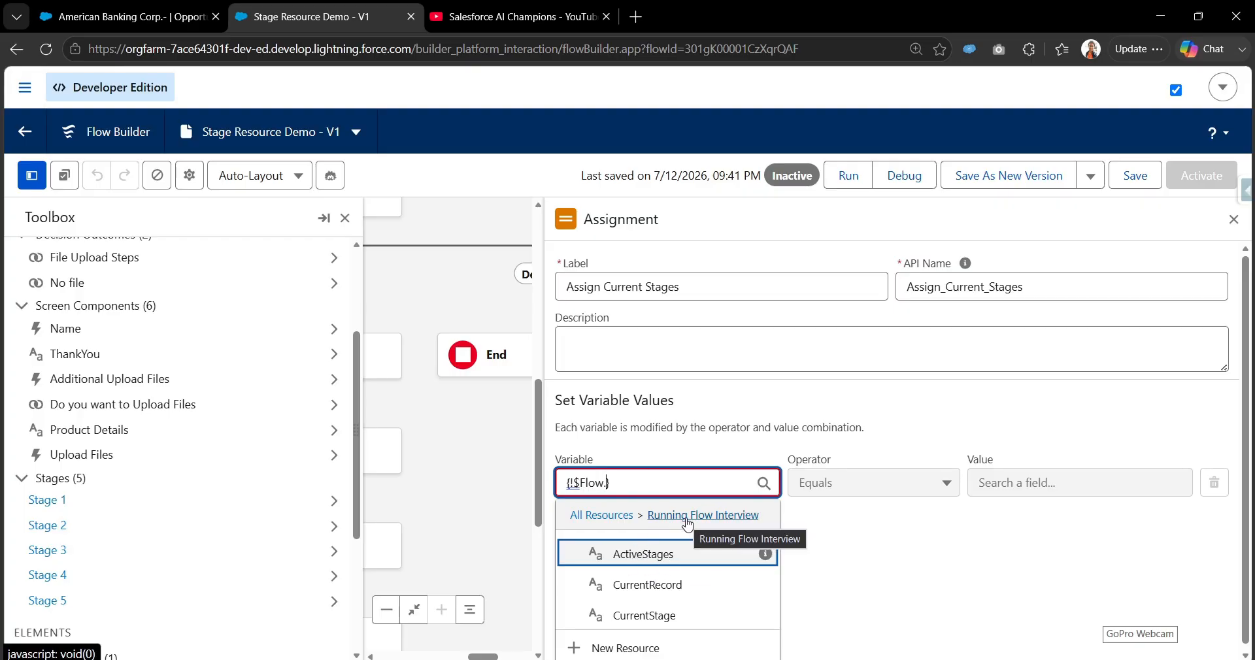
click(625, 555)
click(893, 483)
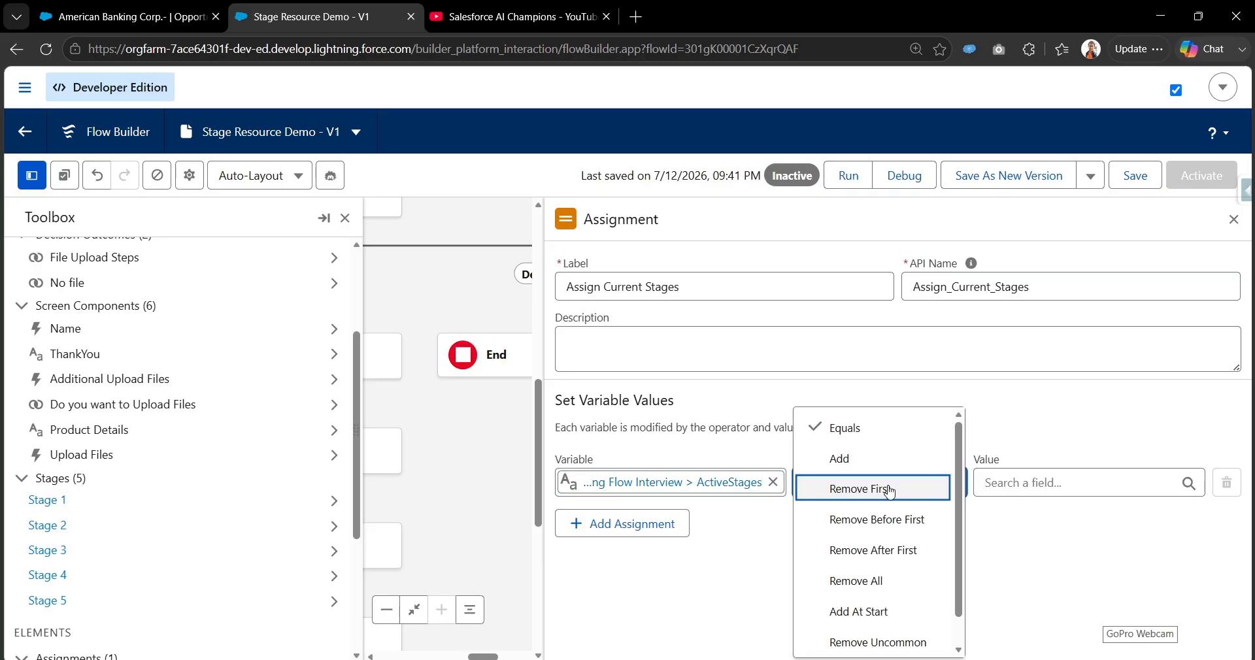
click(886, 463)
click(1030, 489)
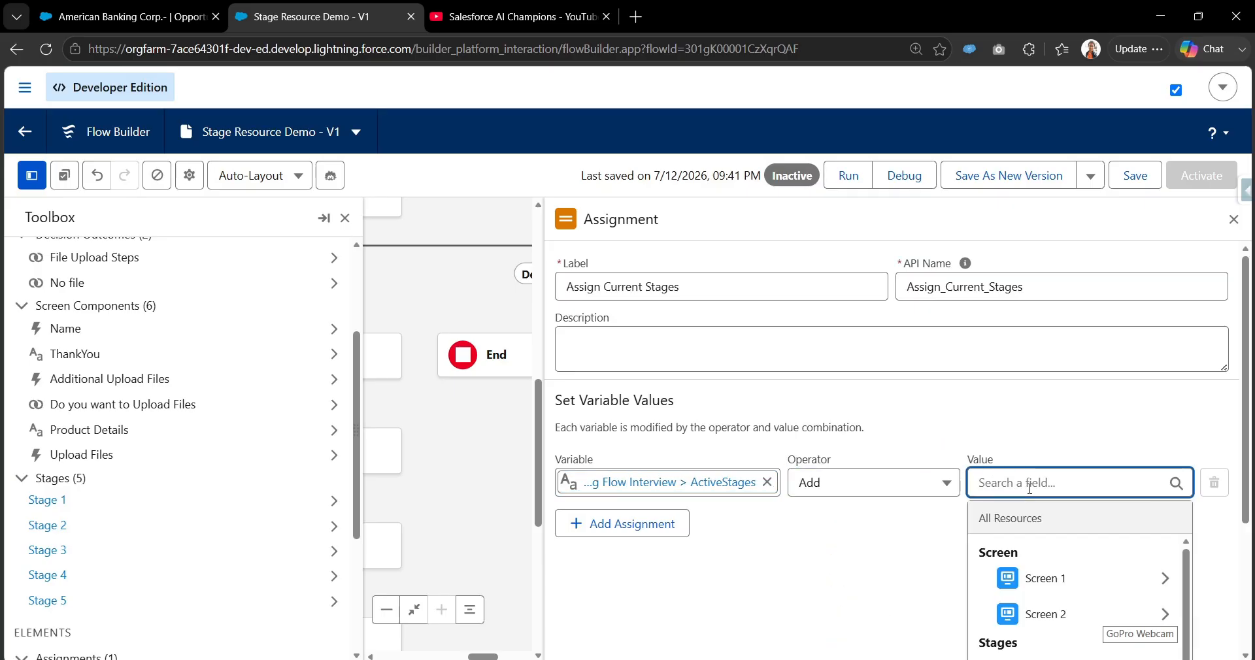
text(stag)
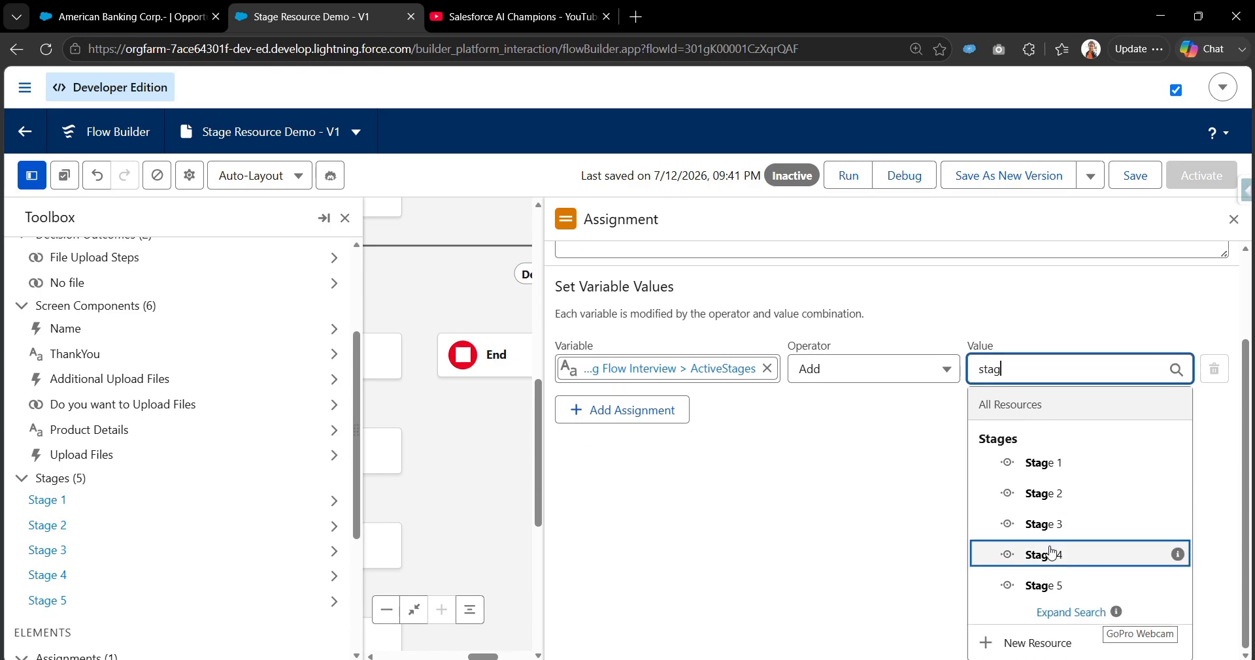
click(1046, 524)
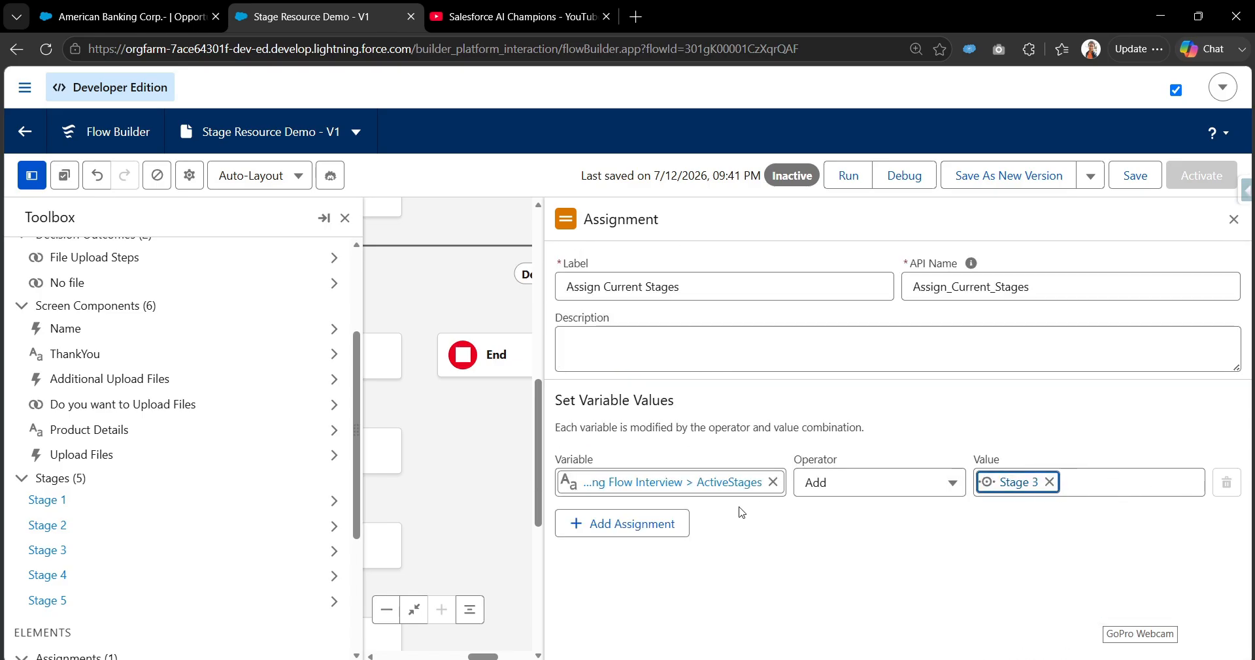
Add a second assignment row and copy Running Flow Interview > ActiveStages from the first row into its variable
click(654, 524)
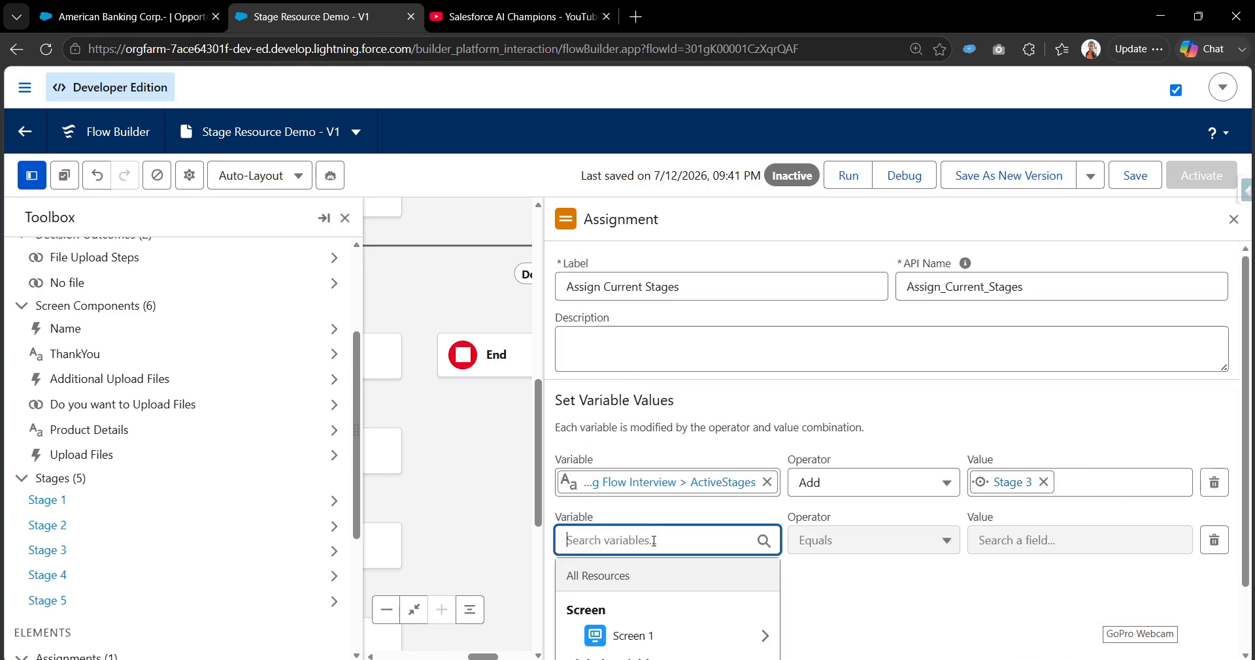
click(669, 485)
key(ctrl+c)
click(824, 592)
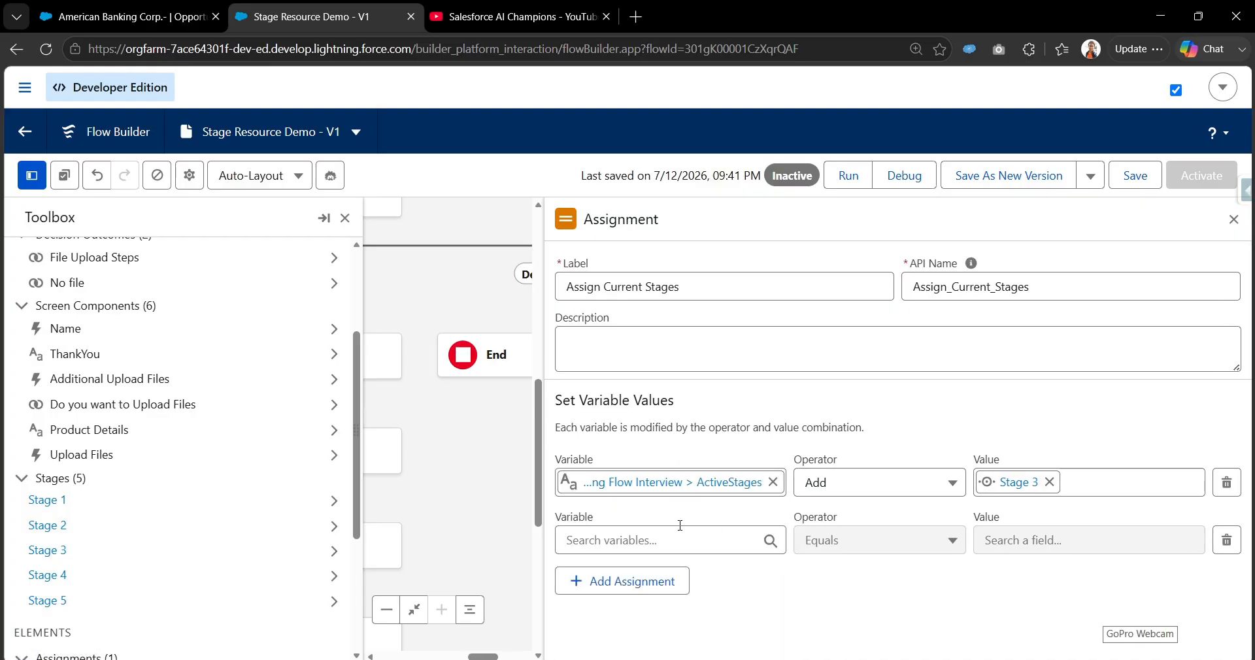
click(708, 542)
key(ctrl+v)
click(699, 602)
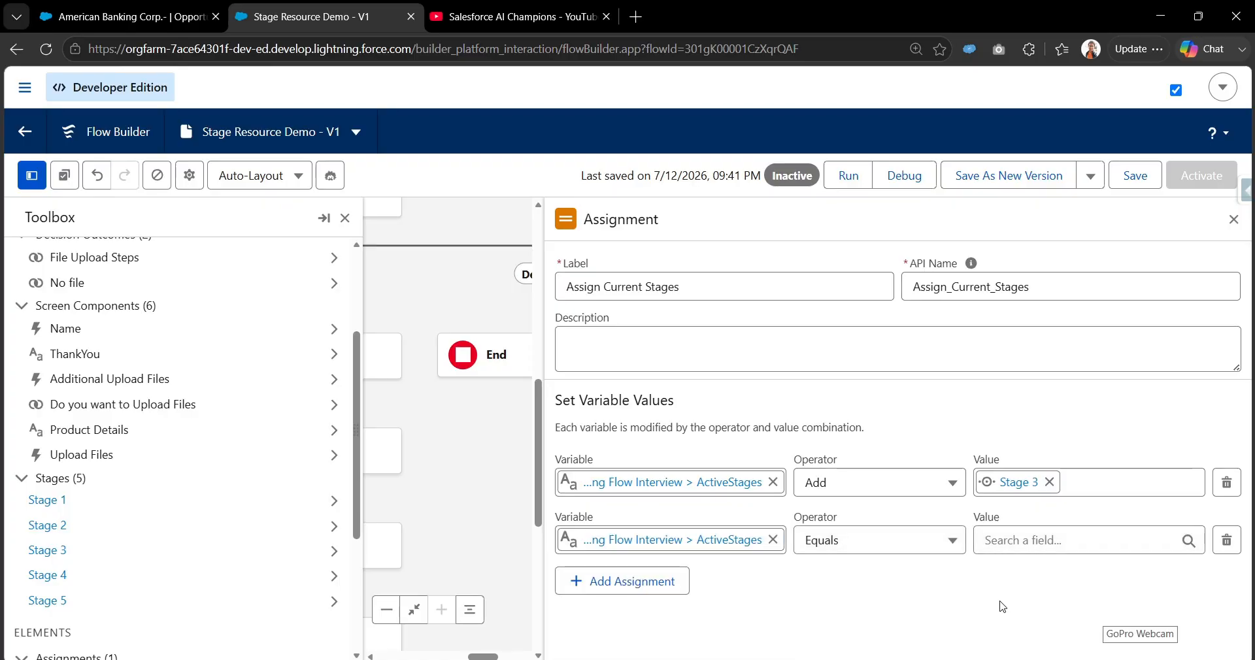
Set the second assignment to the Add operator with Stage 4 as the value, save the flow and close the Toolbox
click(874, 543)
click(843, 325)
click(1029, 545)
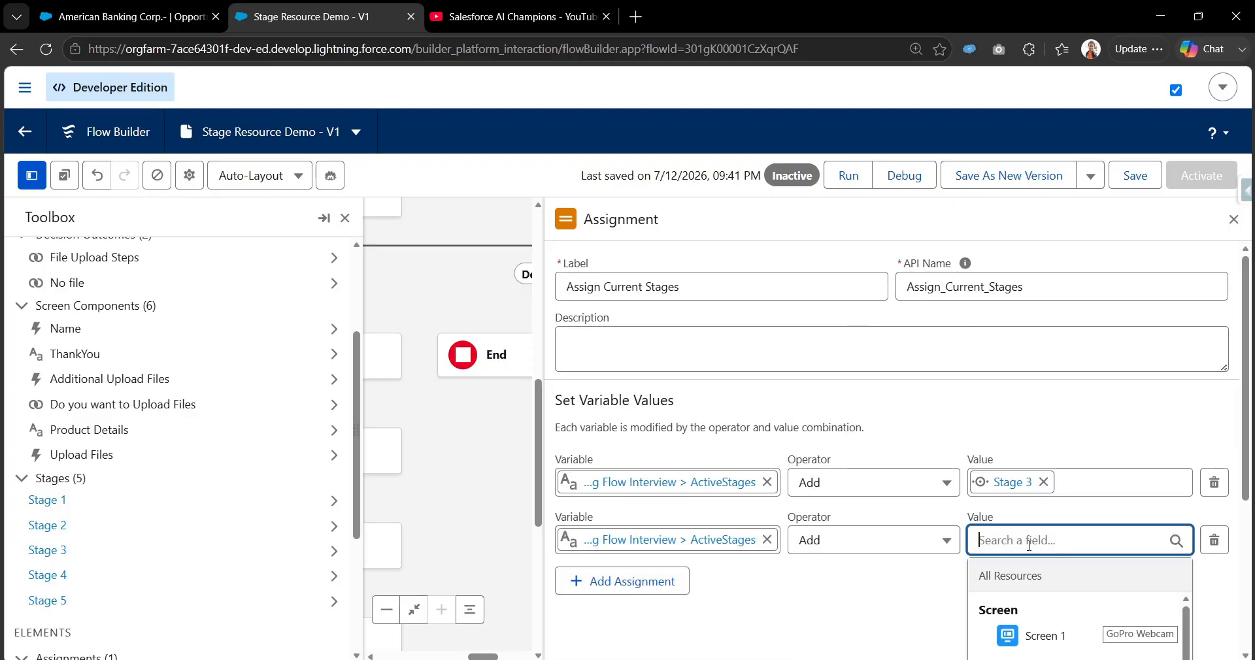
text(Stag)
text(e)
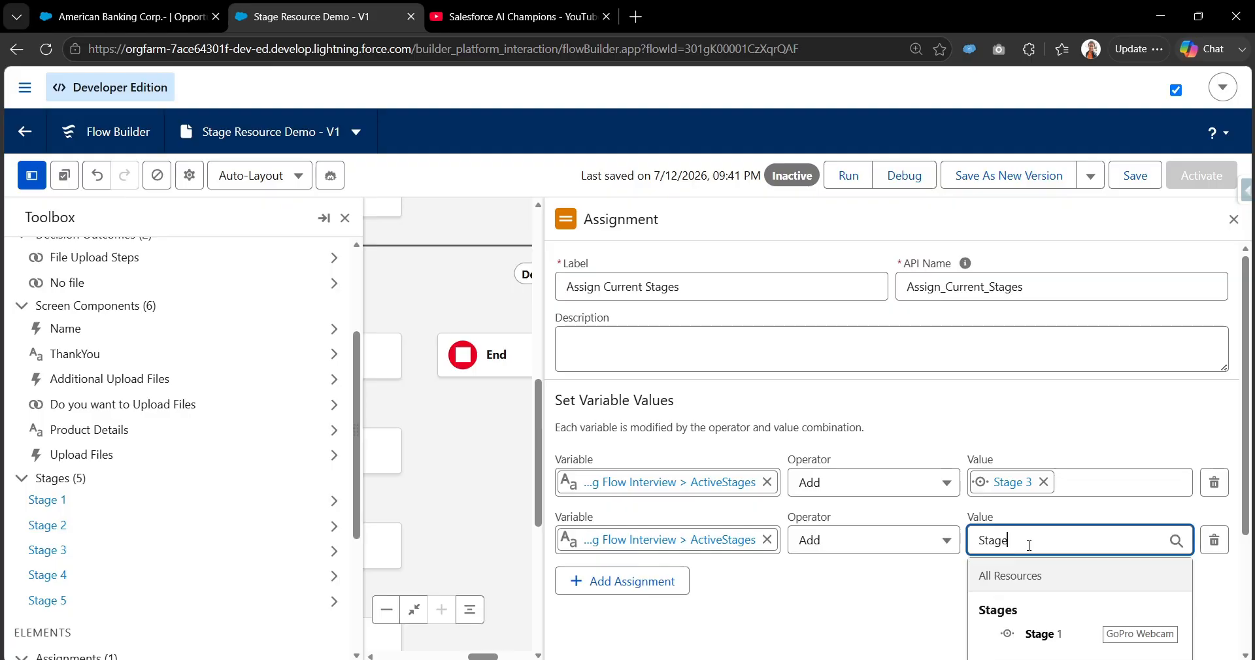
scroll(1046, 621, down, 3)
click(1068, 576)
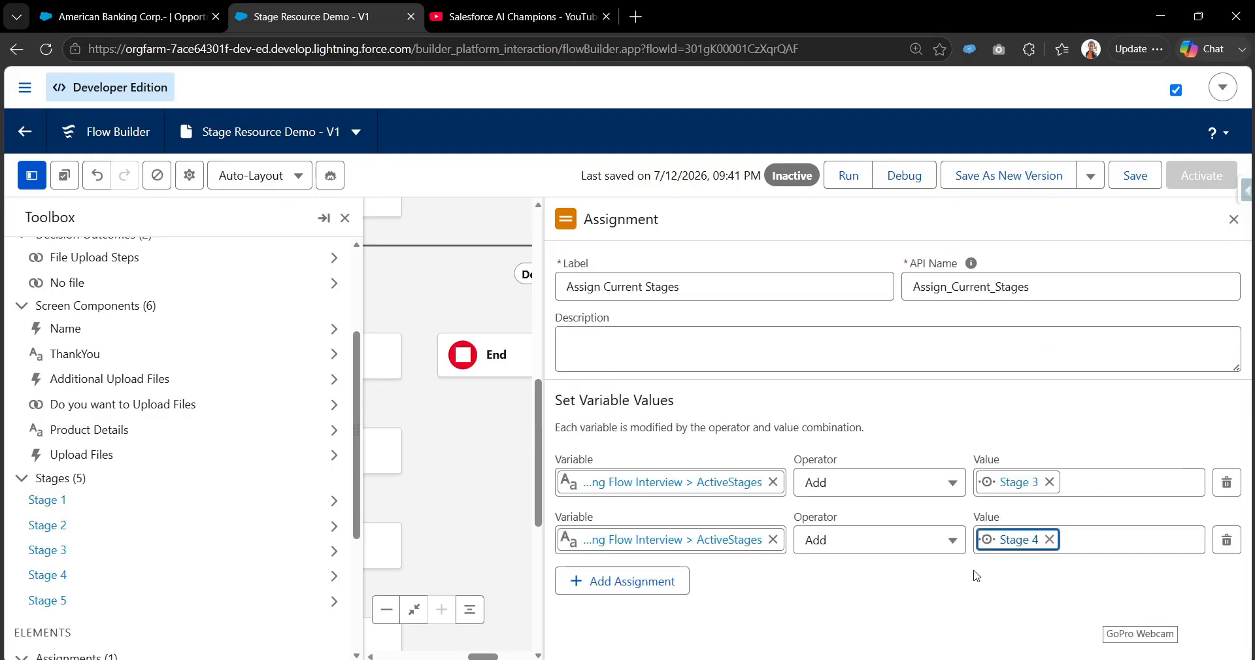
click(1134, 175)
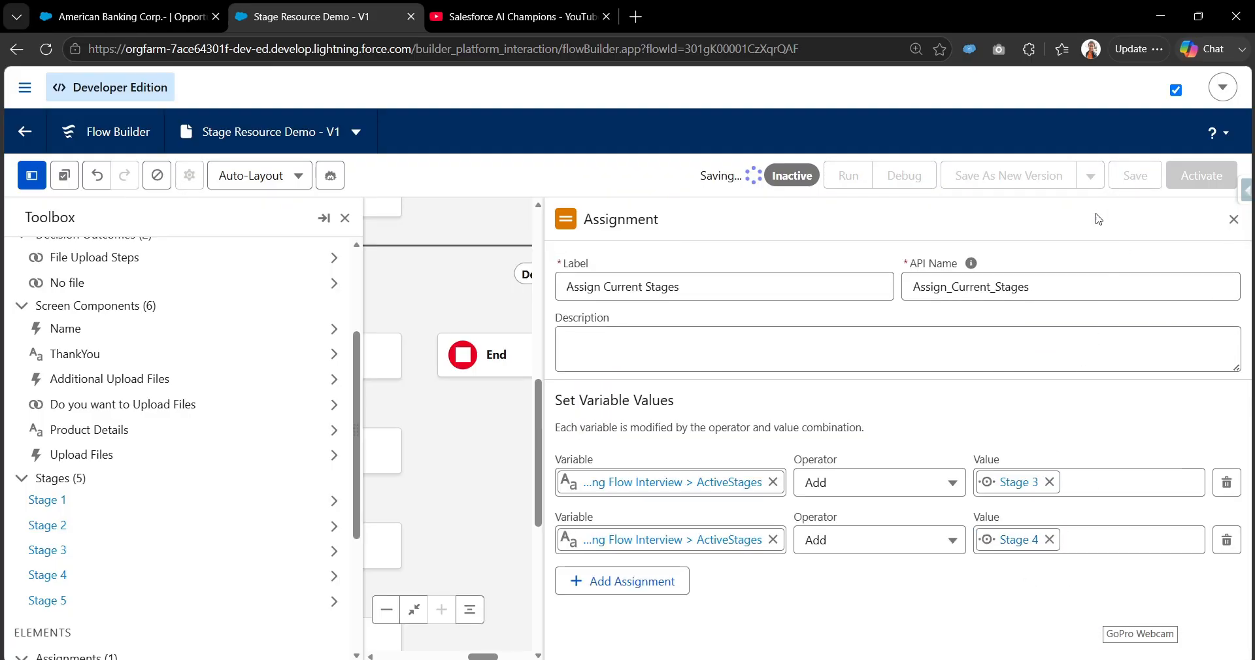
click(345, 218)
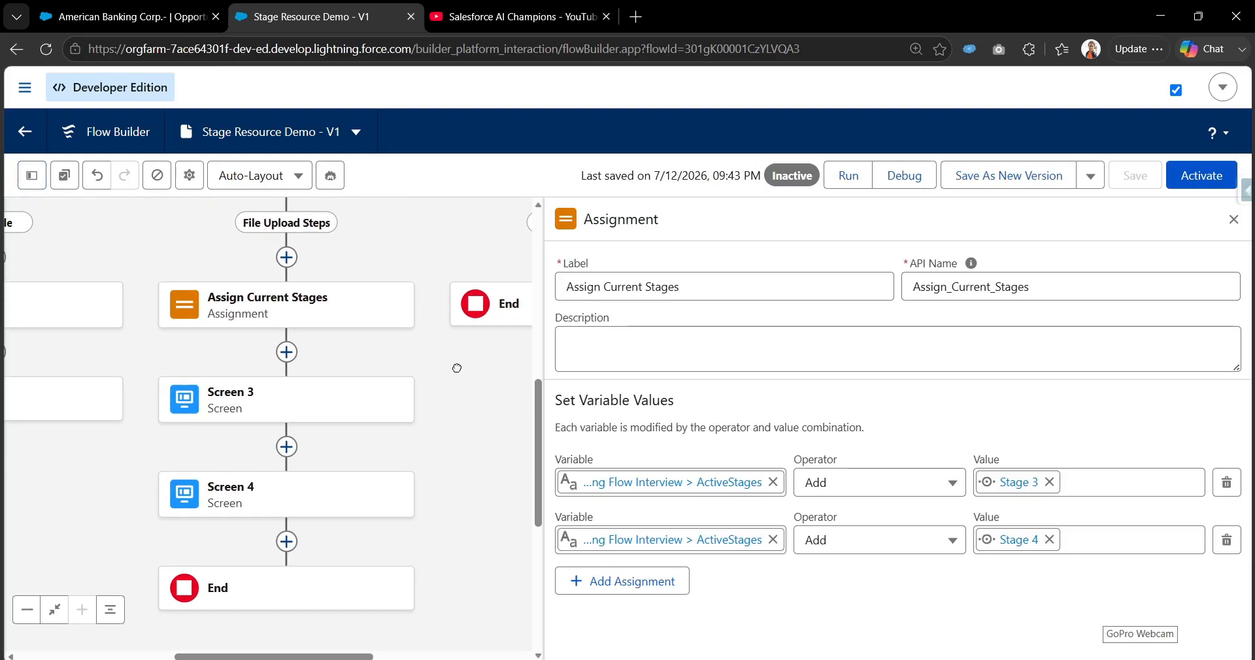
Debug the flow through to the finish with Do you want to Upload Files selected, and return to editing
click(914, 177)
click(314, 631)
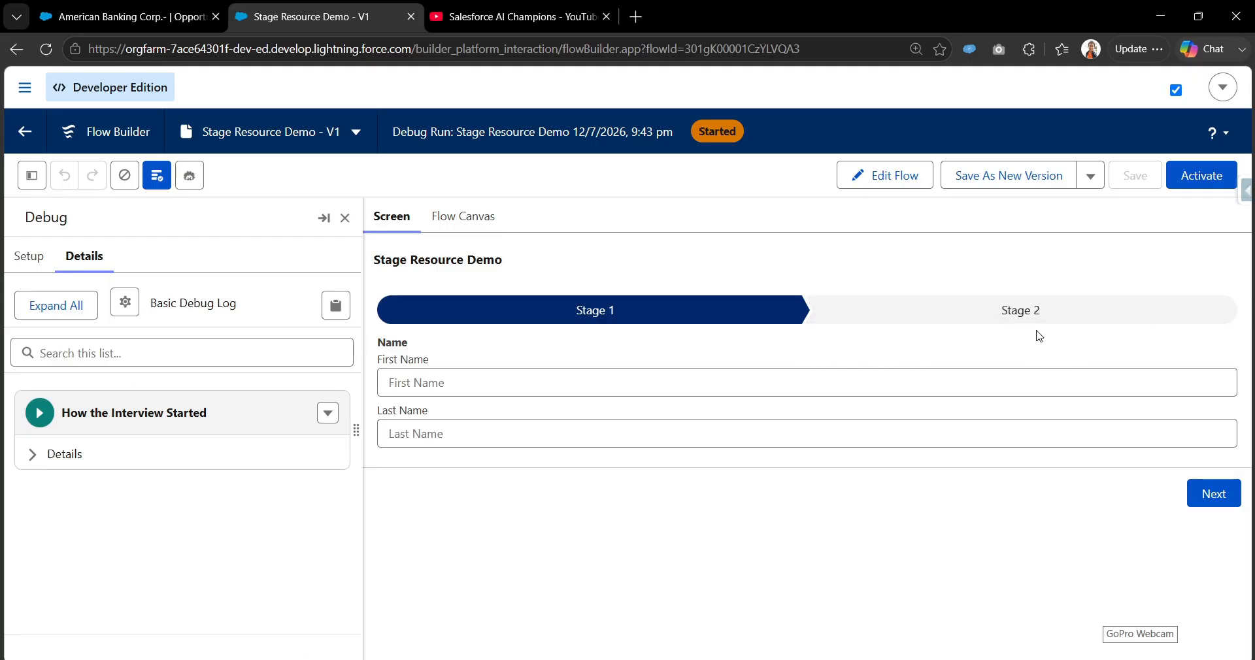
click(1209, 500)
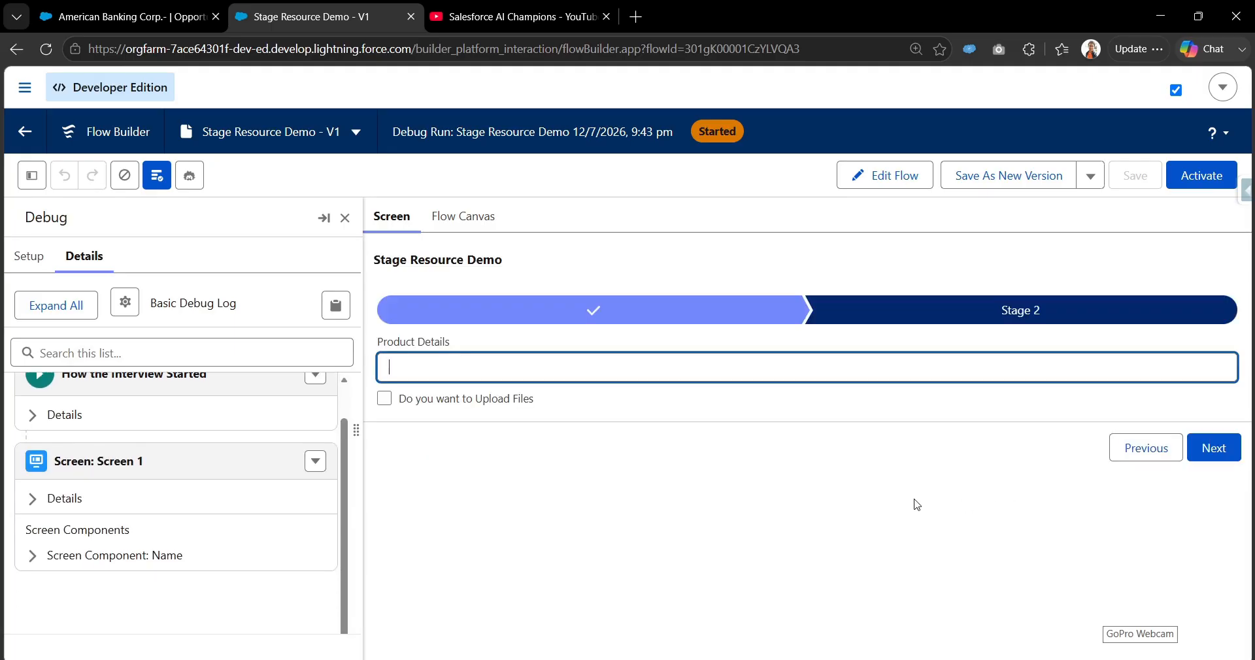
click(385, 401)
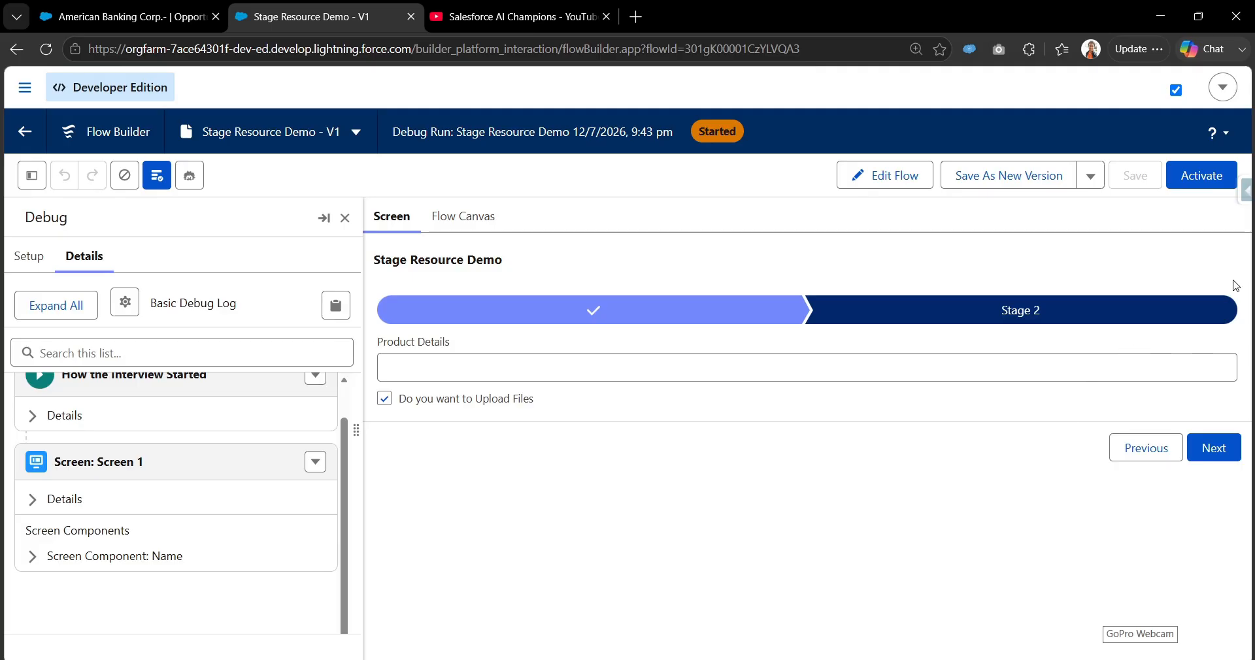
click(1205, 453)
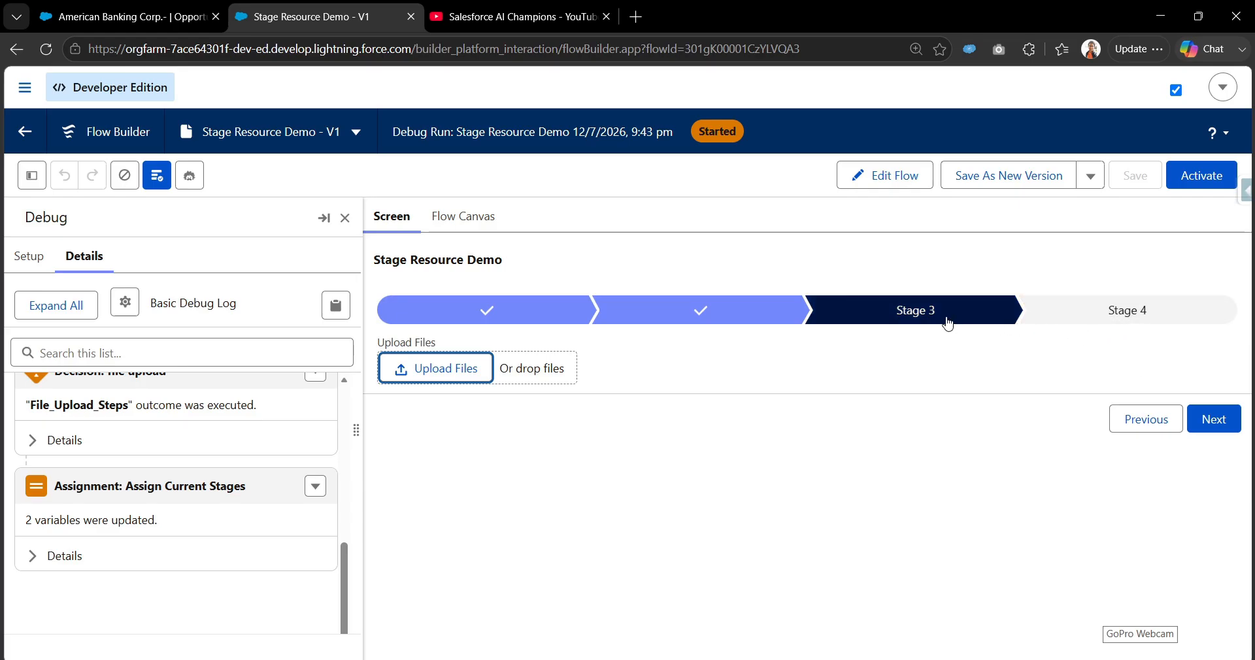
click(1210, 419)
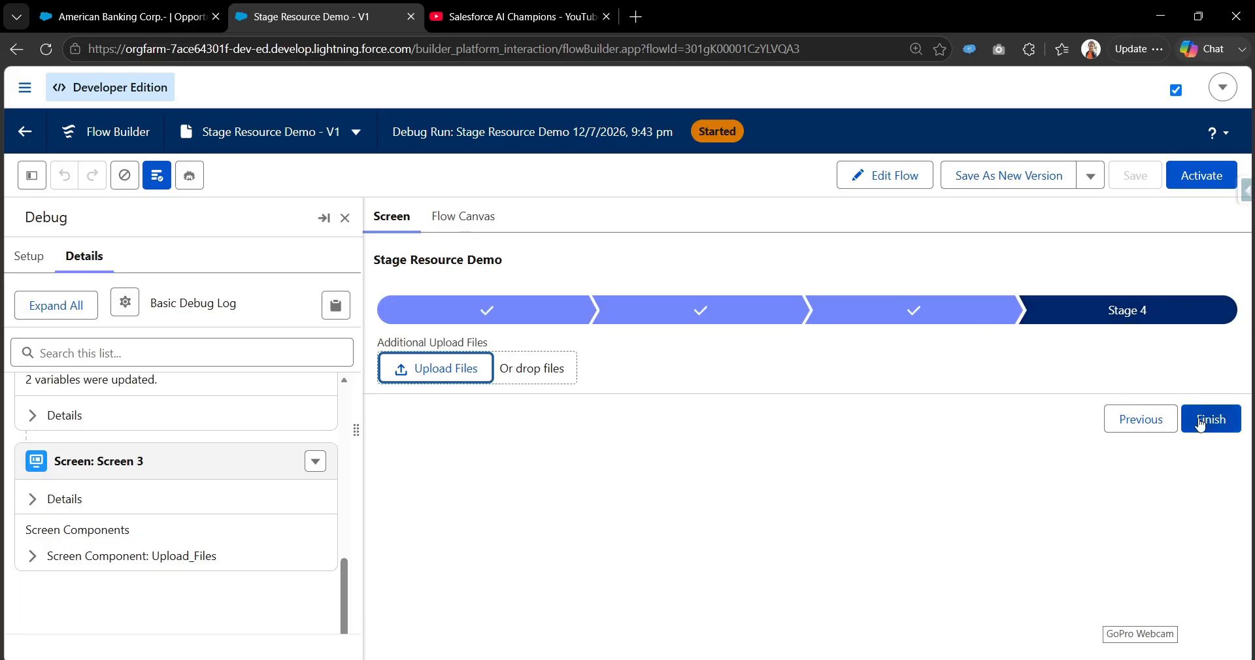
click(1200, 423)
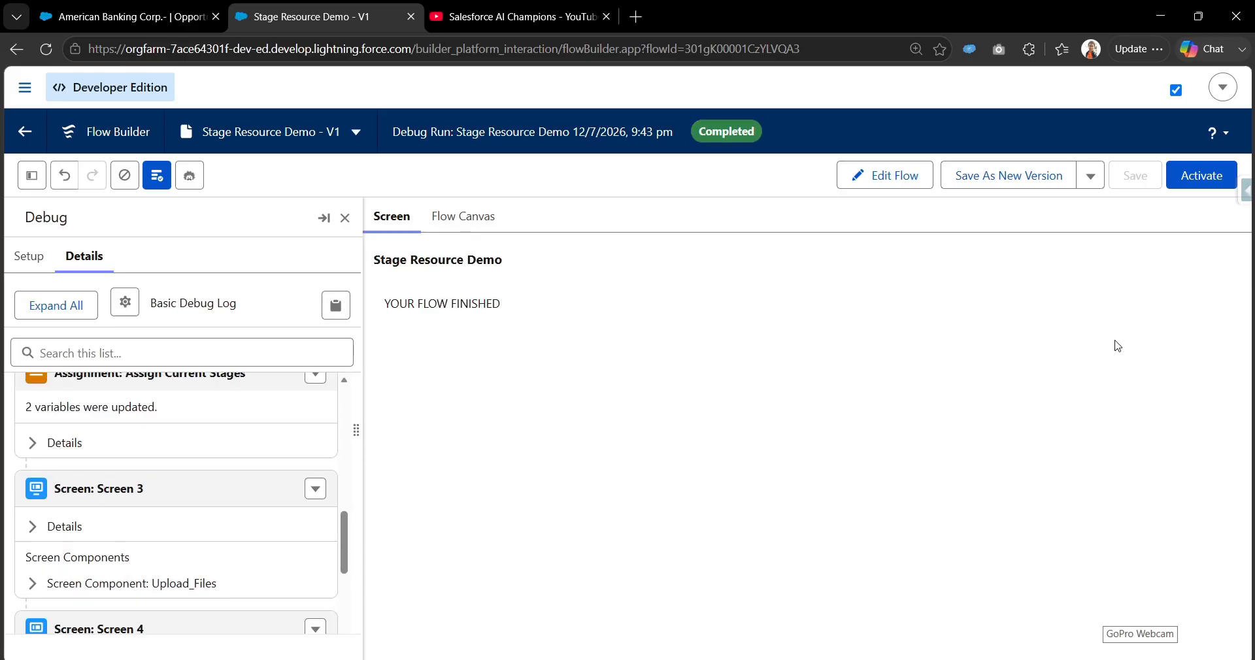
click(896, 175)
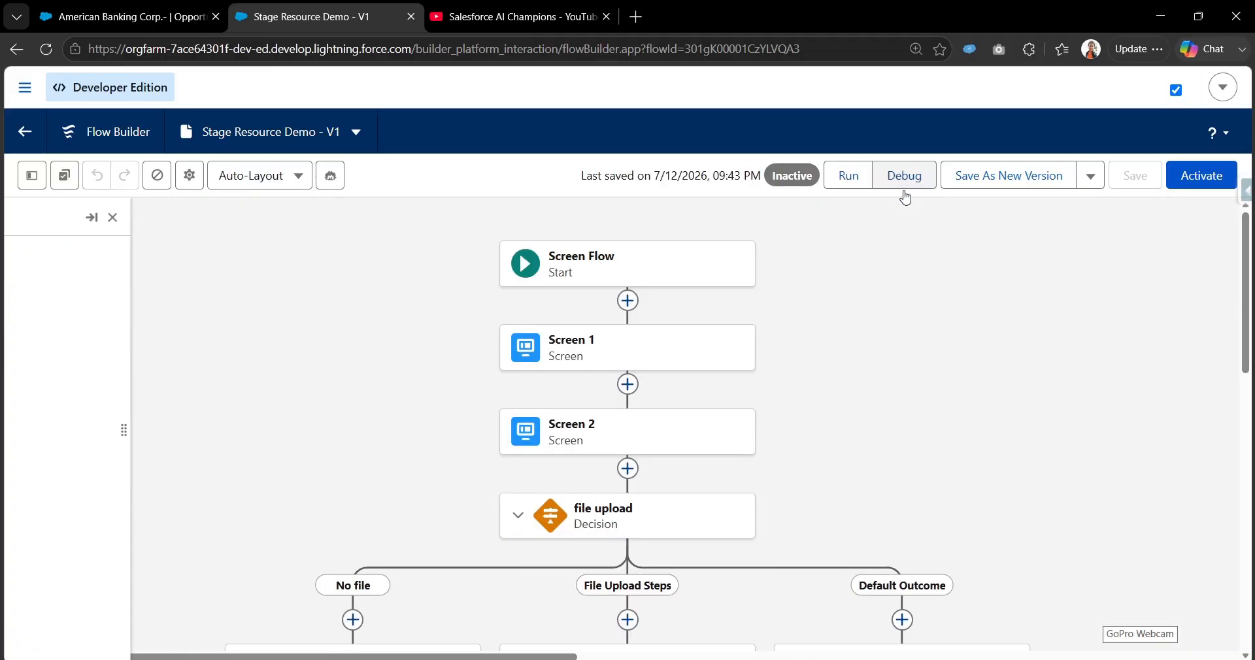
Debug the flow as far as the thank-you screen with Do you want to Upload Files unselected, and return to editing
click(904, 186)
click(317, 637)
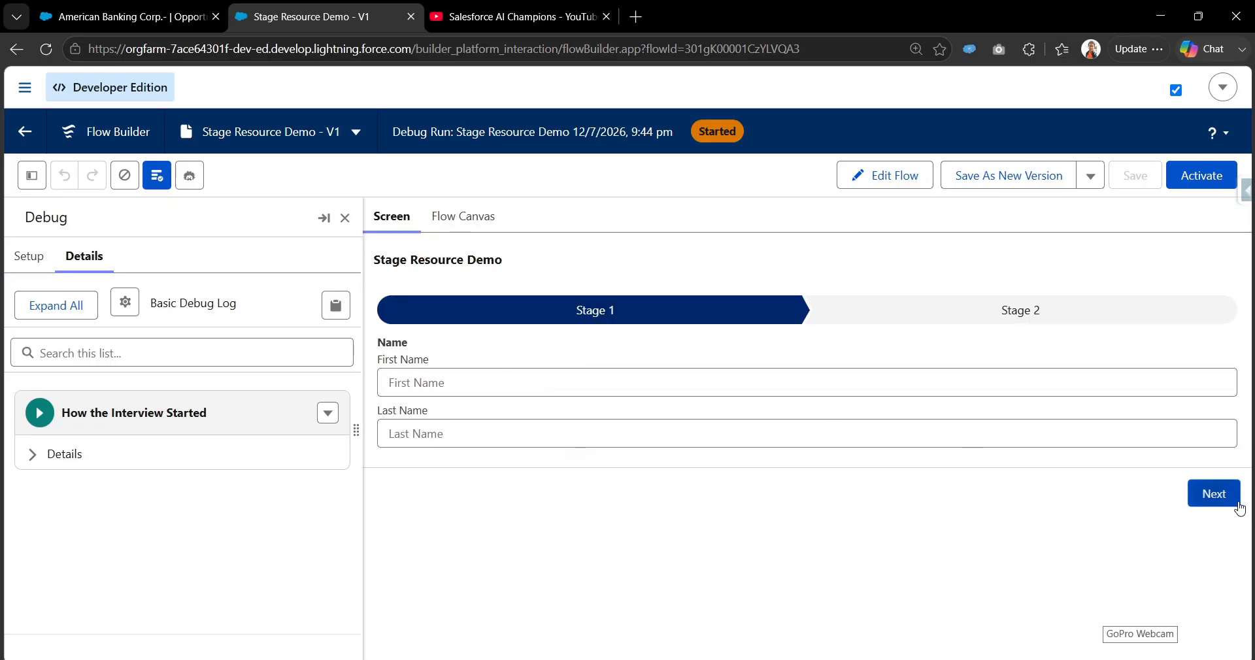
click(1214, 493)
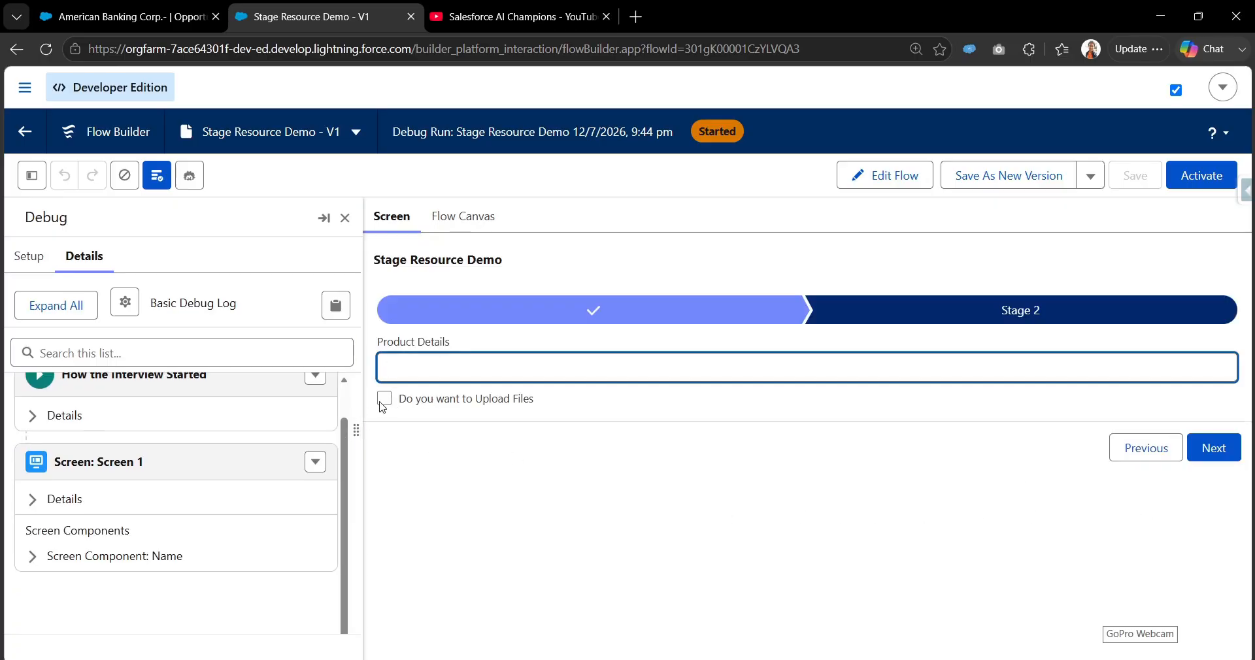
click(1236, 456)
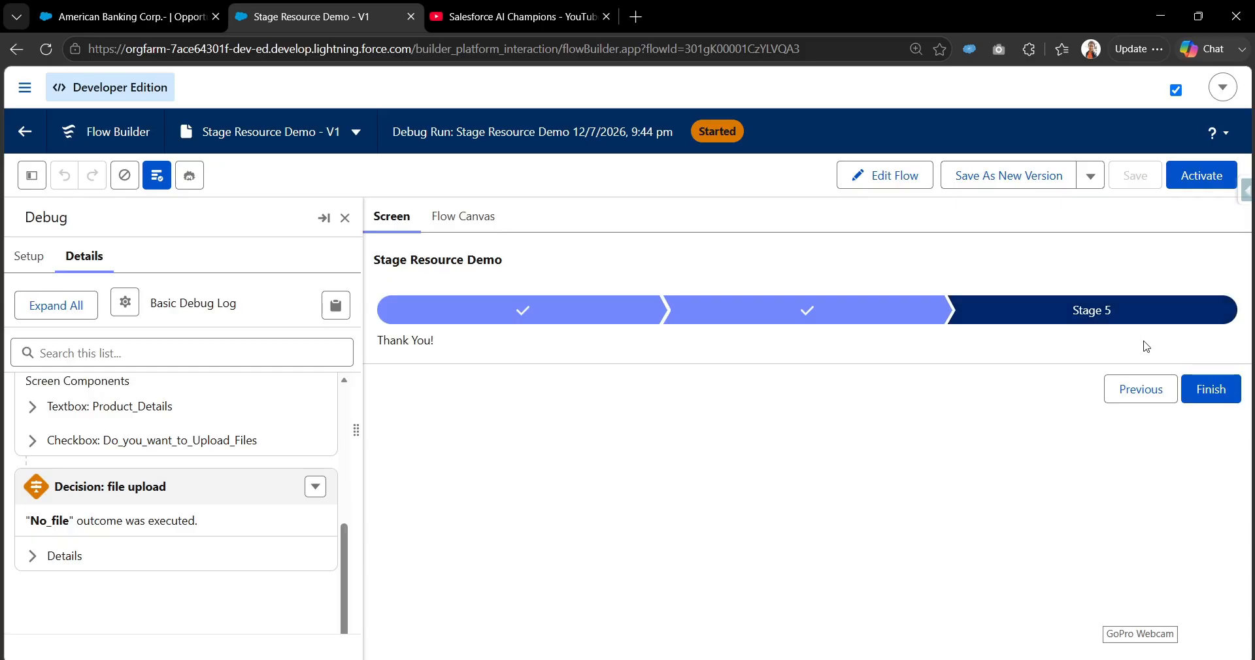
click(902, 175)
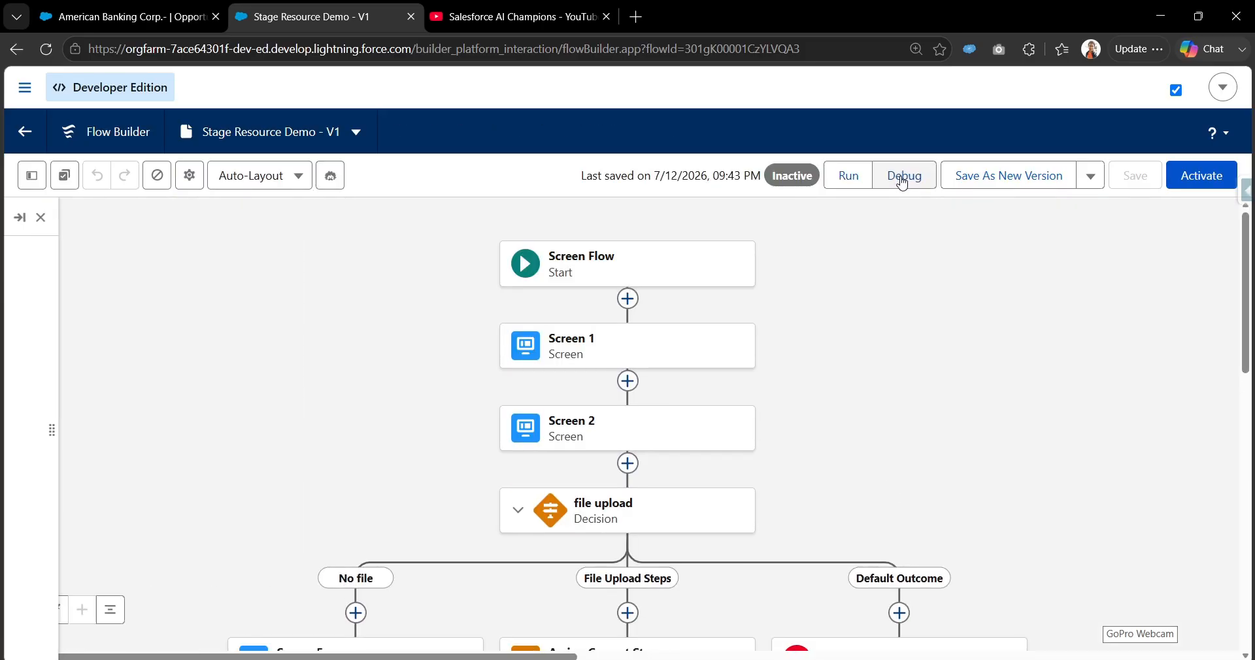
Review the Assign Current Stages assignment and the upload checkbox on Screen 2, and cancel without changing the screen
drag(412, 431, 417, 199)
scroll(424, 333, down, 1)
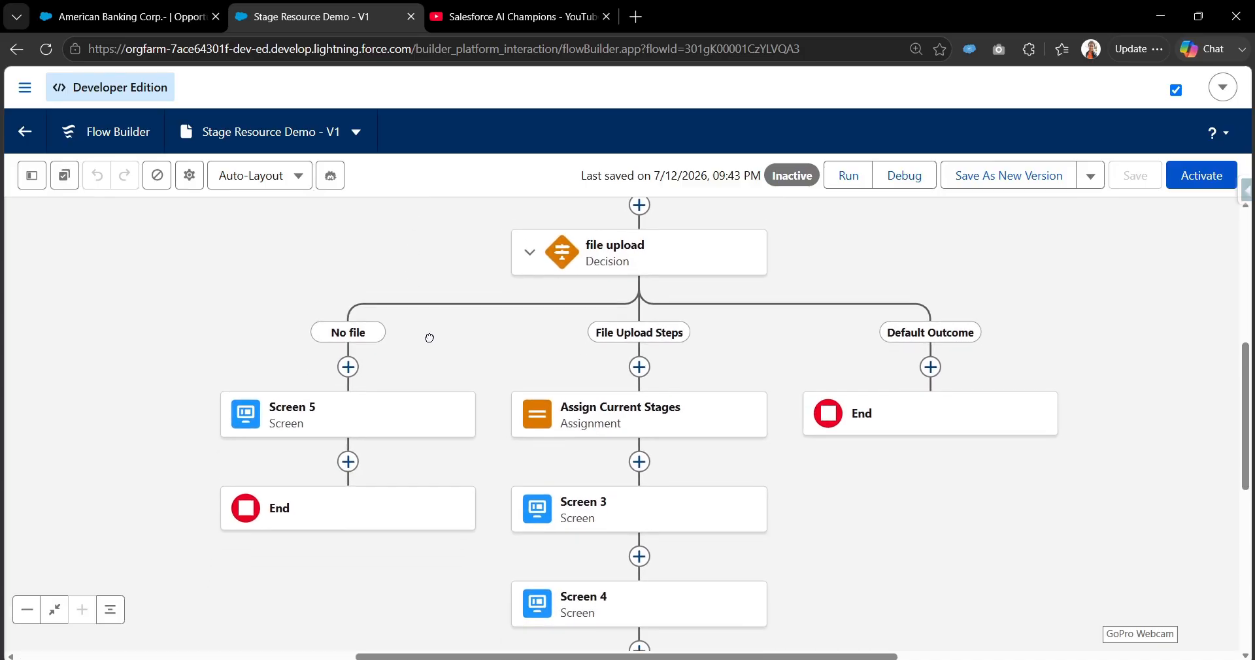
click(603, 418)
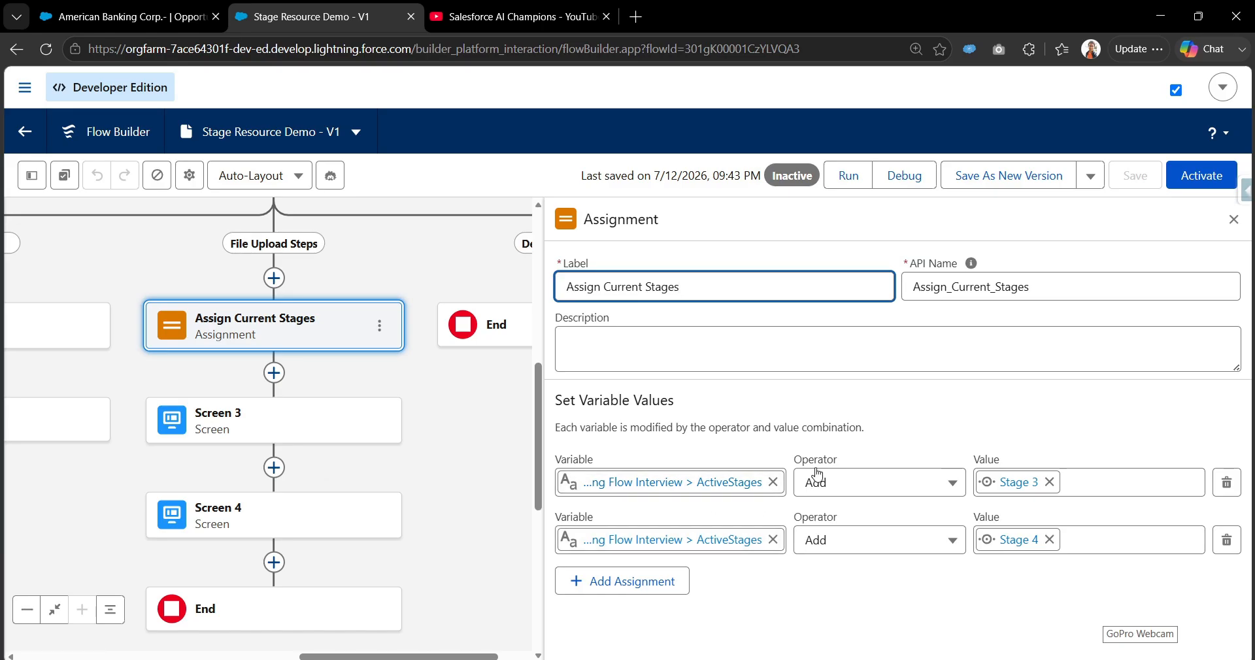
drag(350, 386, 431, 478)
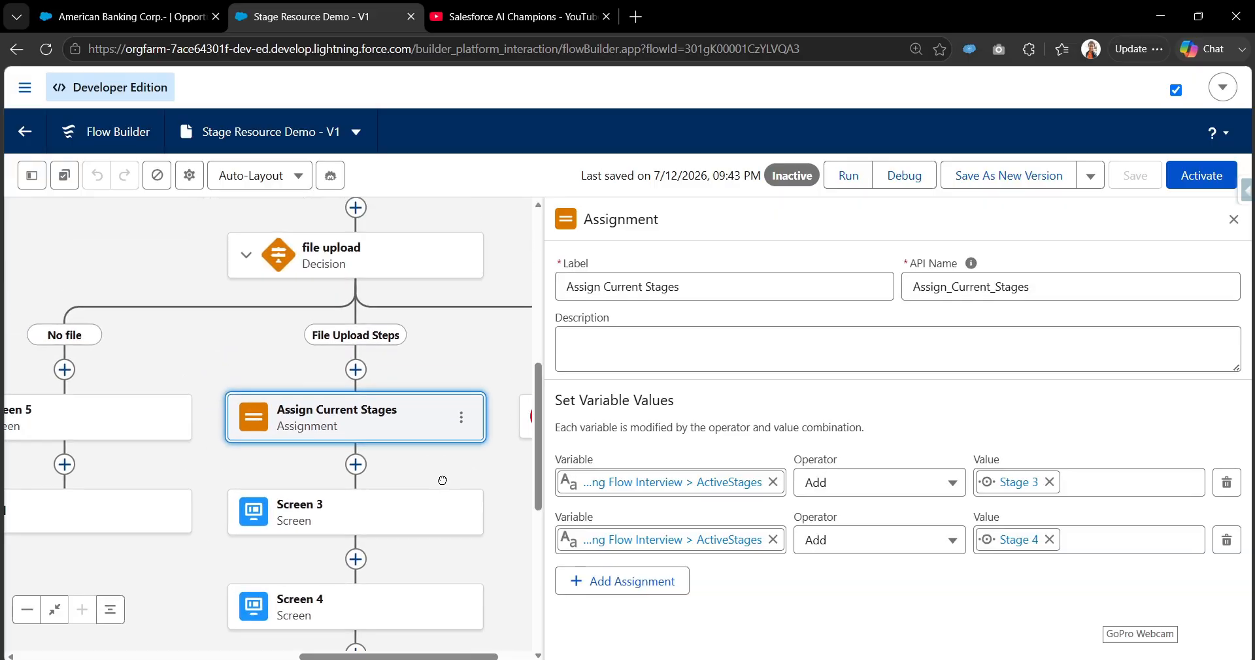
scroll(402, 268, up, 3)
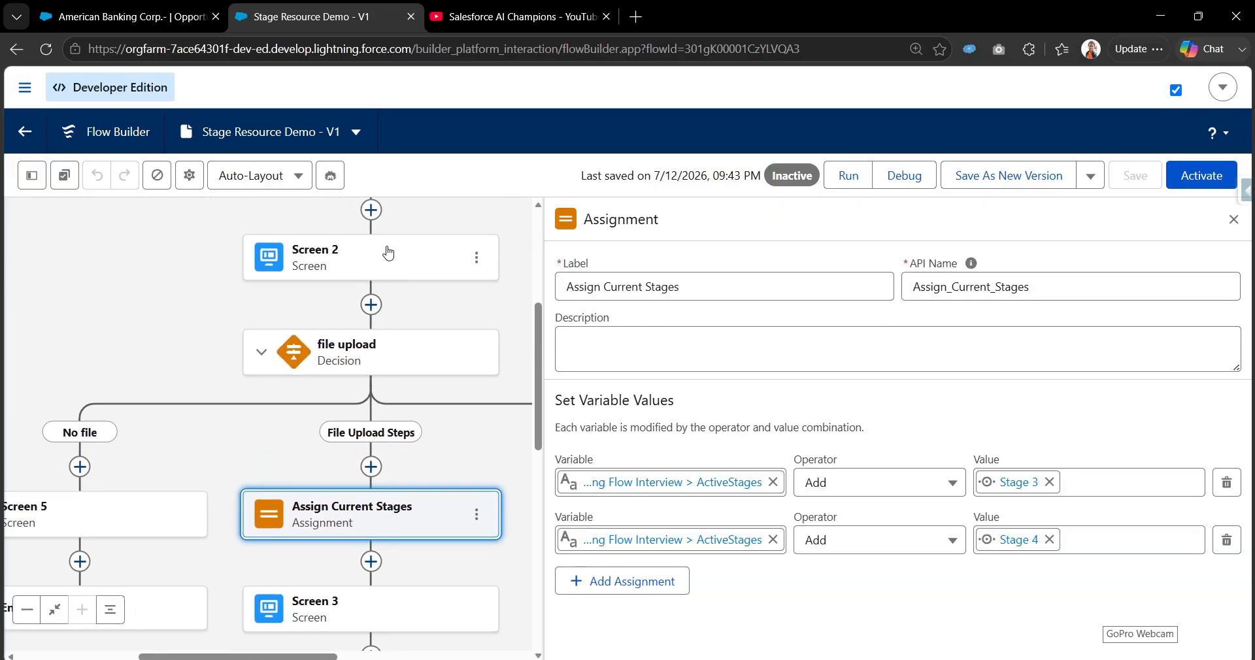
double_click(387, 252)
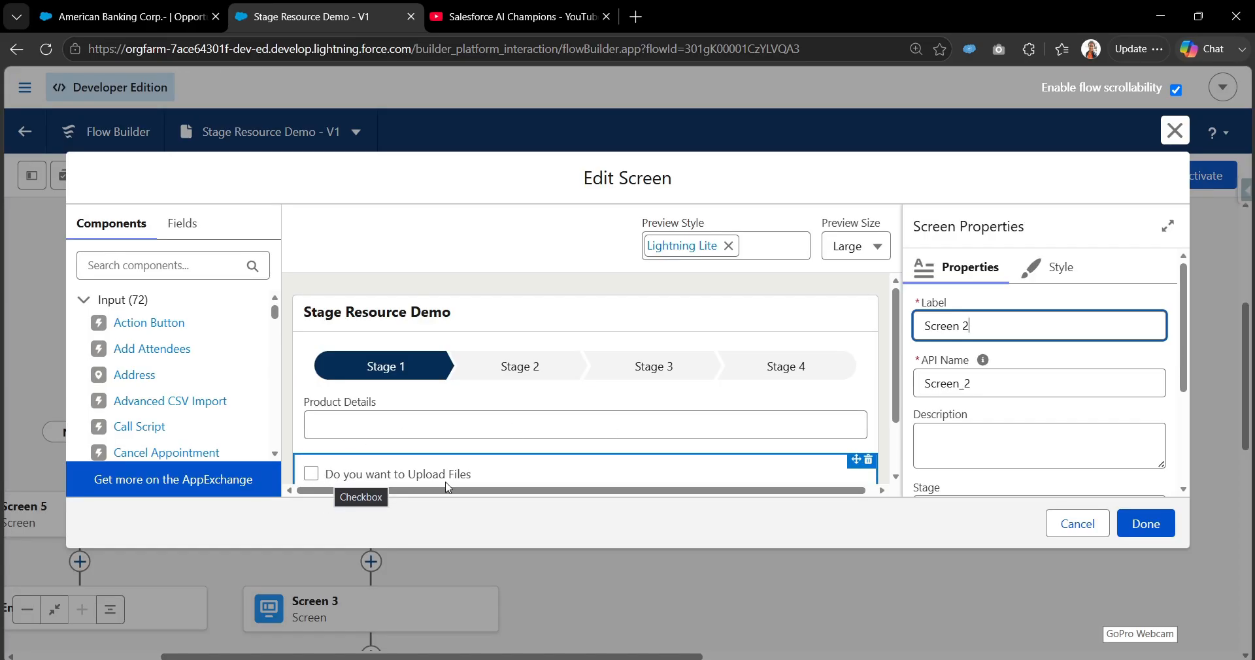
click(1078, 525)
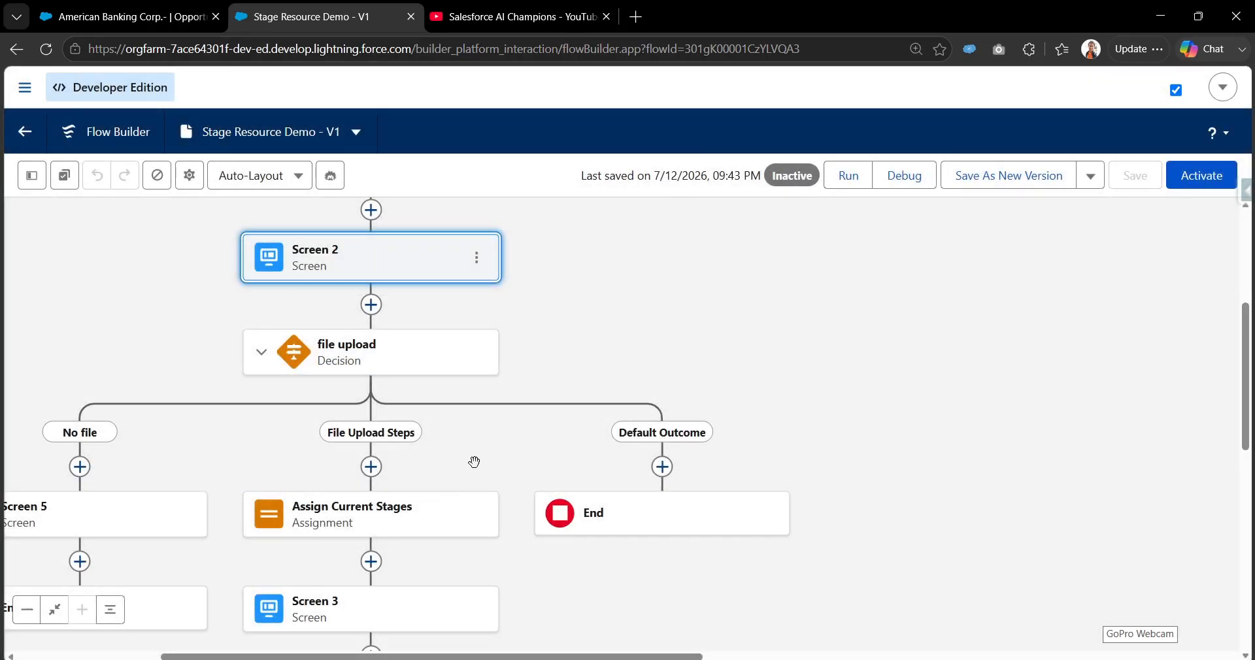
Review the decision's branches, and check Stage 5's settings in the Toolbox without changing the stage
drag(477, 462, 565, 289)
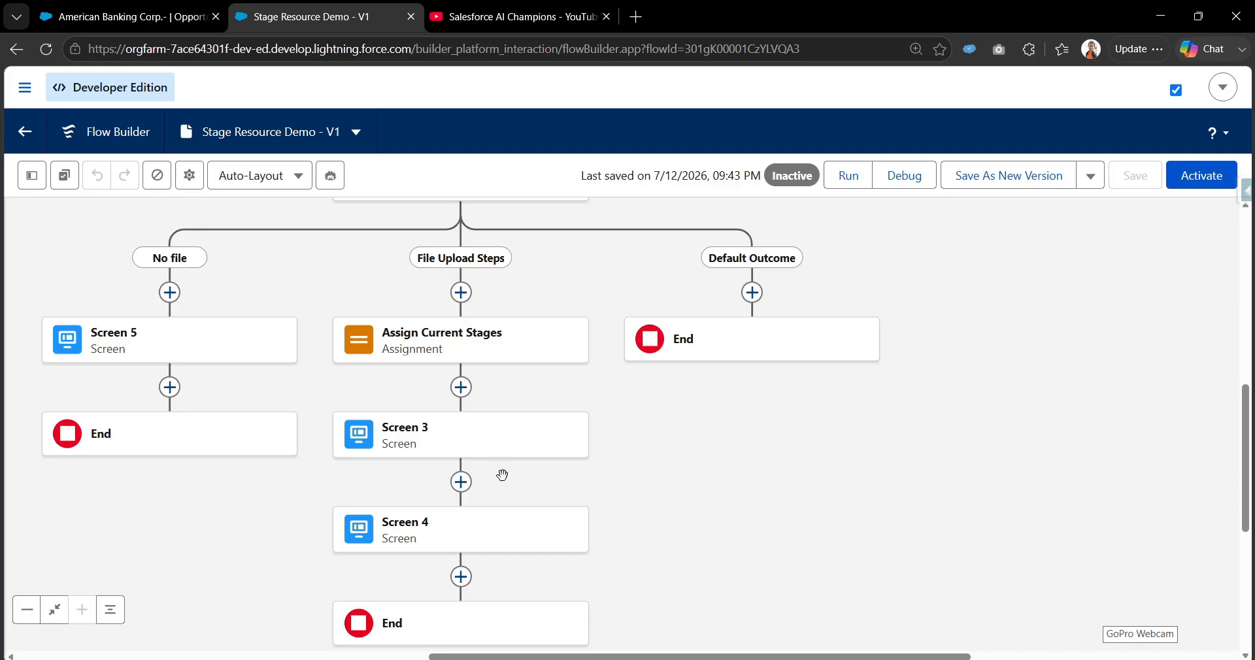
drag(522, 275, 526, 367)
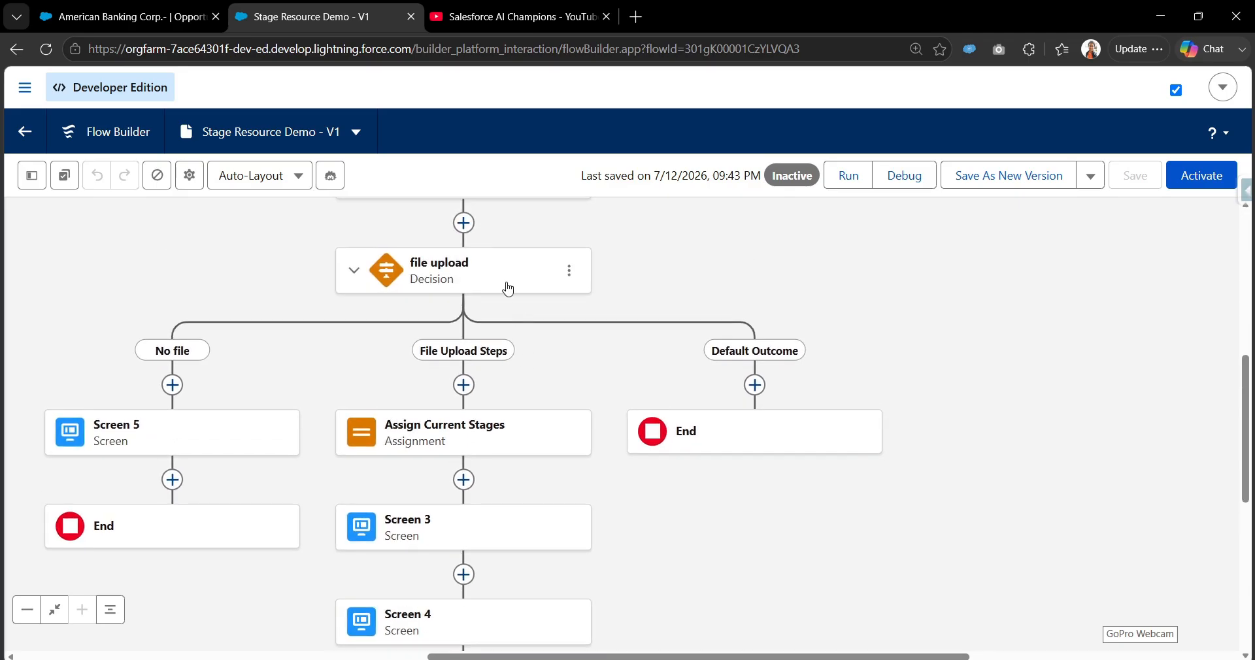
drag(631, 238, 657, 314)
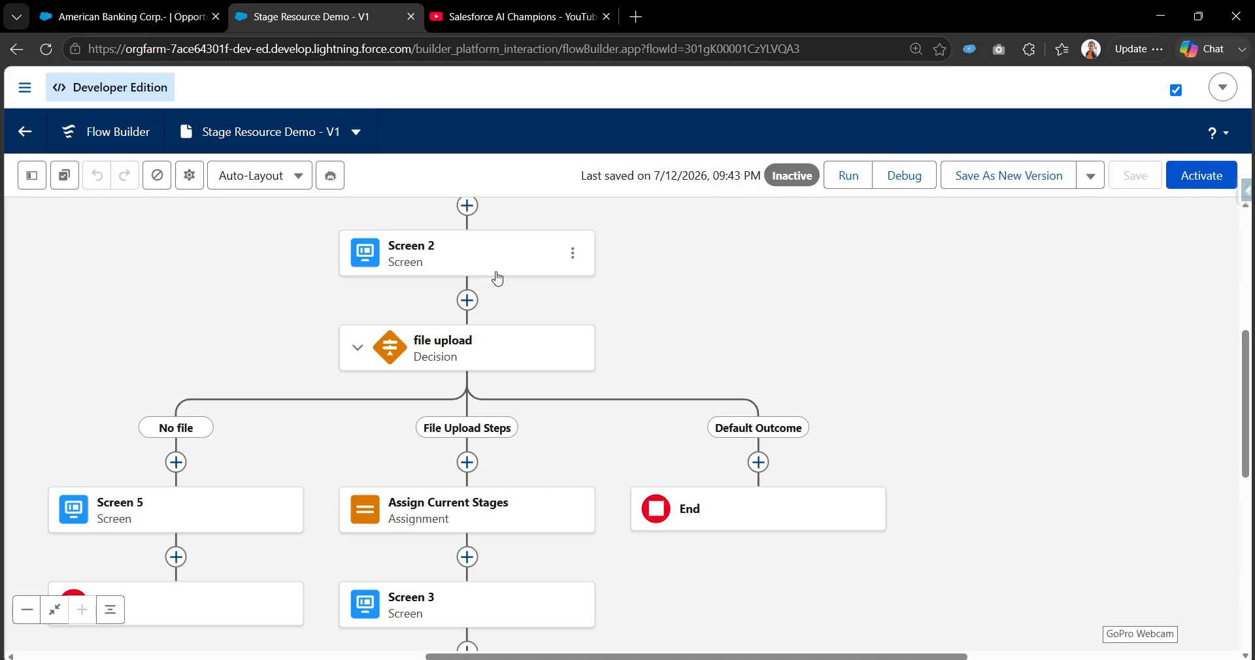
scroll(820, 366, down, 2)
scroll(820, 366, left, 2)
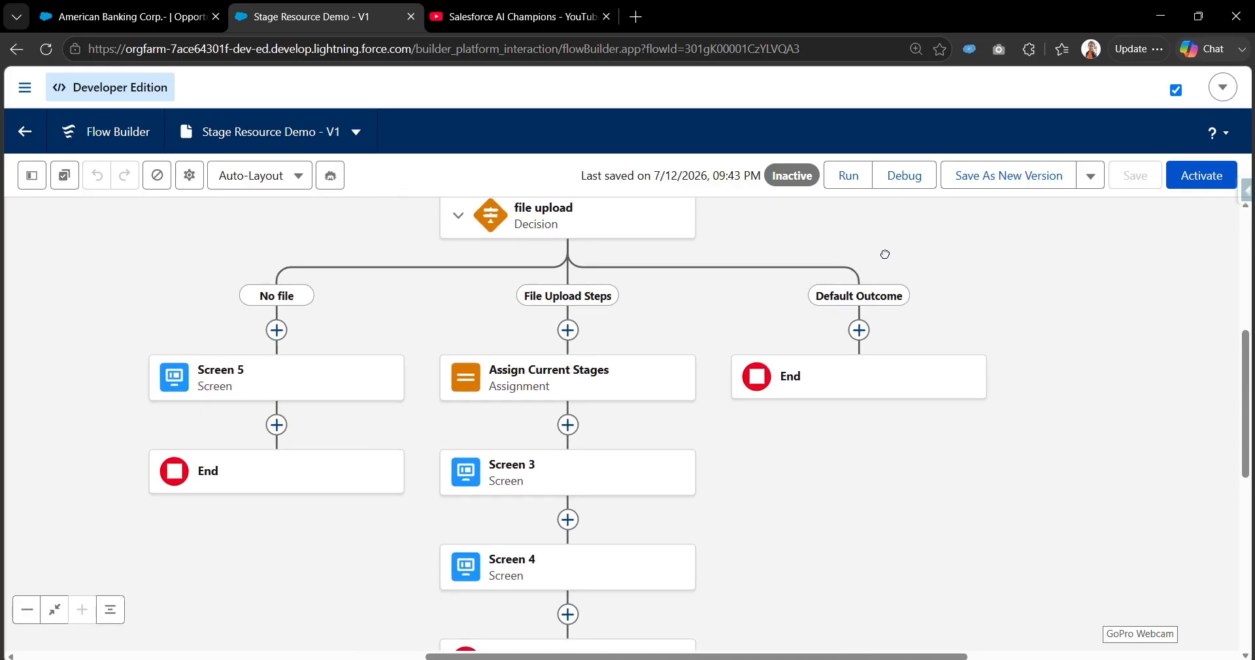
click(32, 176)
scroll(204, 518, down, 5)
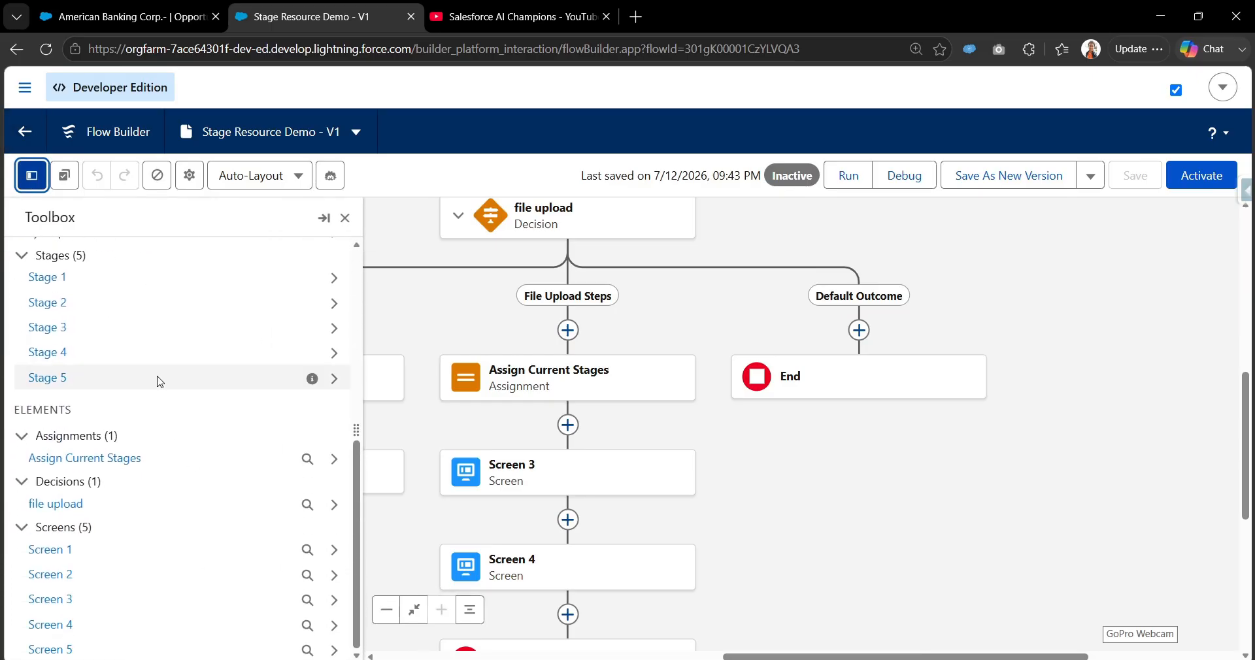
click(159, 378)
click(893, 481)
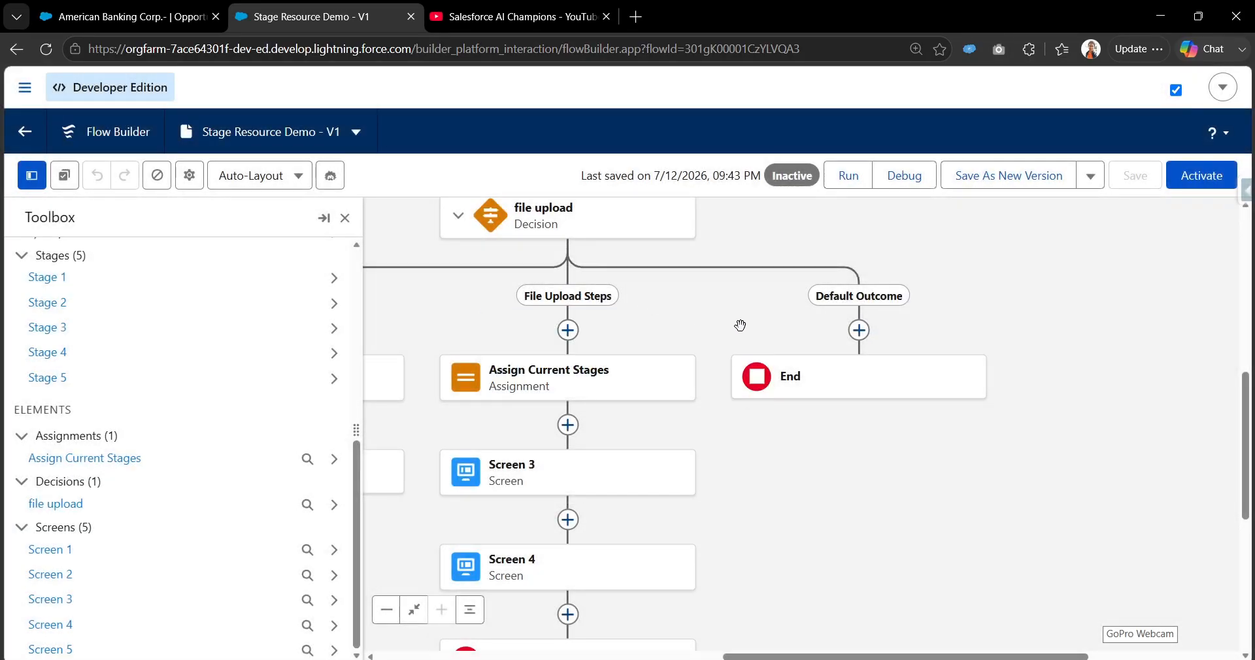
Examine the Assign Current Stages variable values alongside Stage 3's active-by-default setting, and cancel without changing the stage
drag(740, 325, 771, 281)
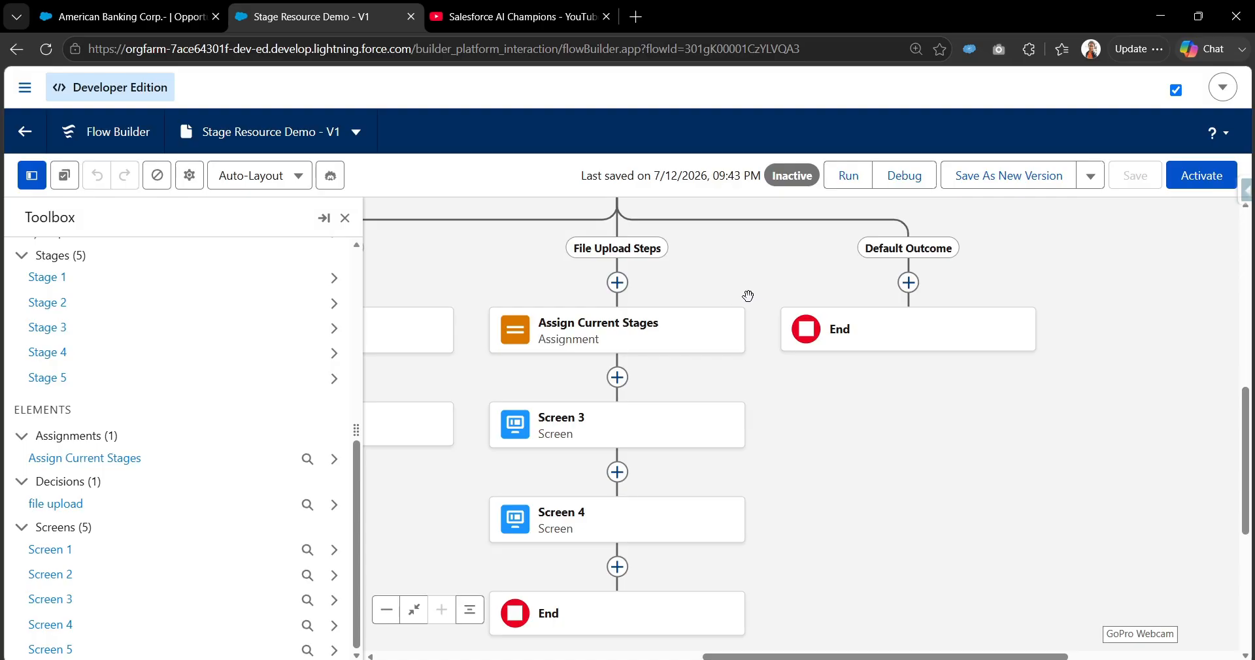
drag(748, 291, 709, 386)
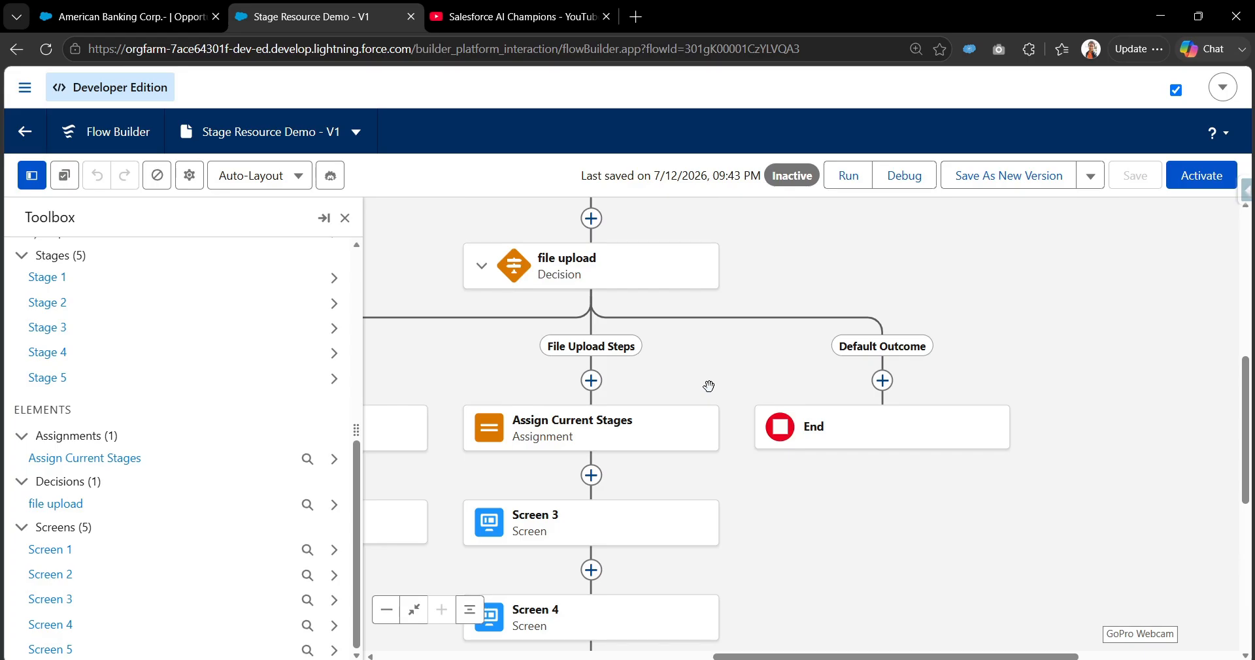
click(650, 433)
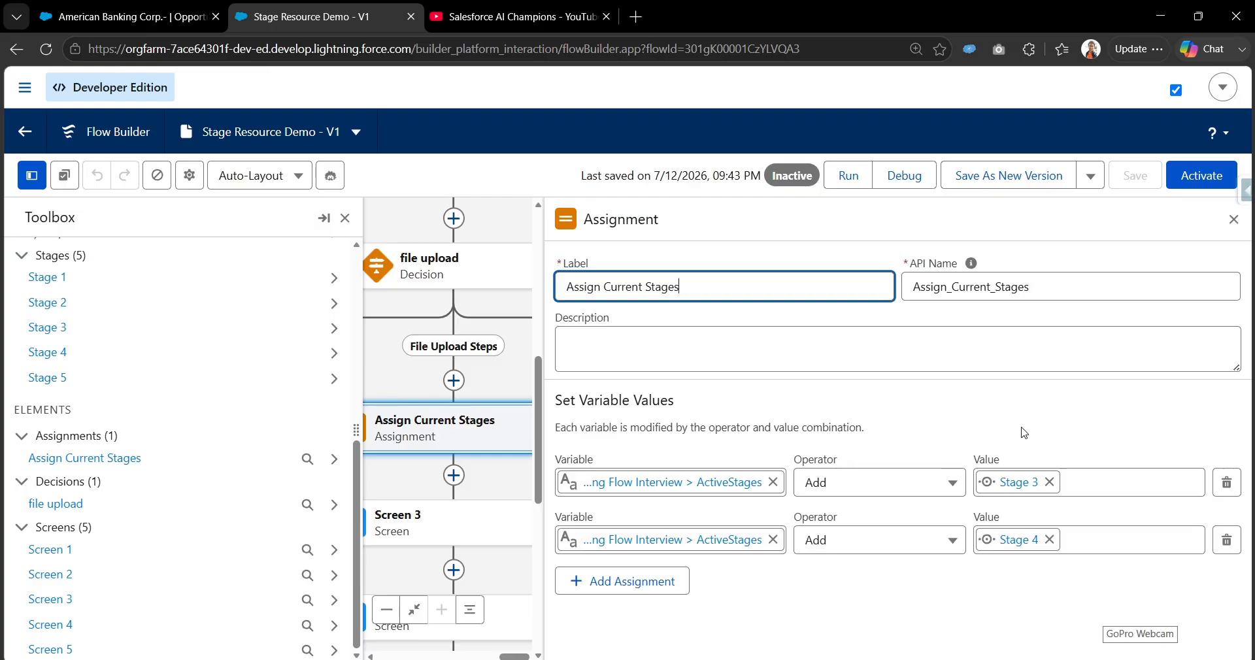
click(94, 336)
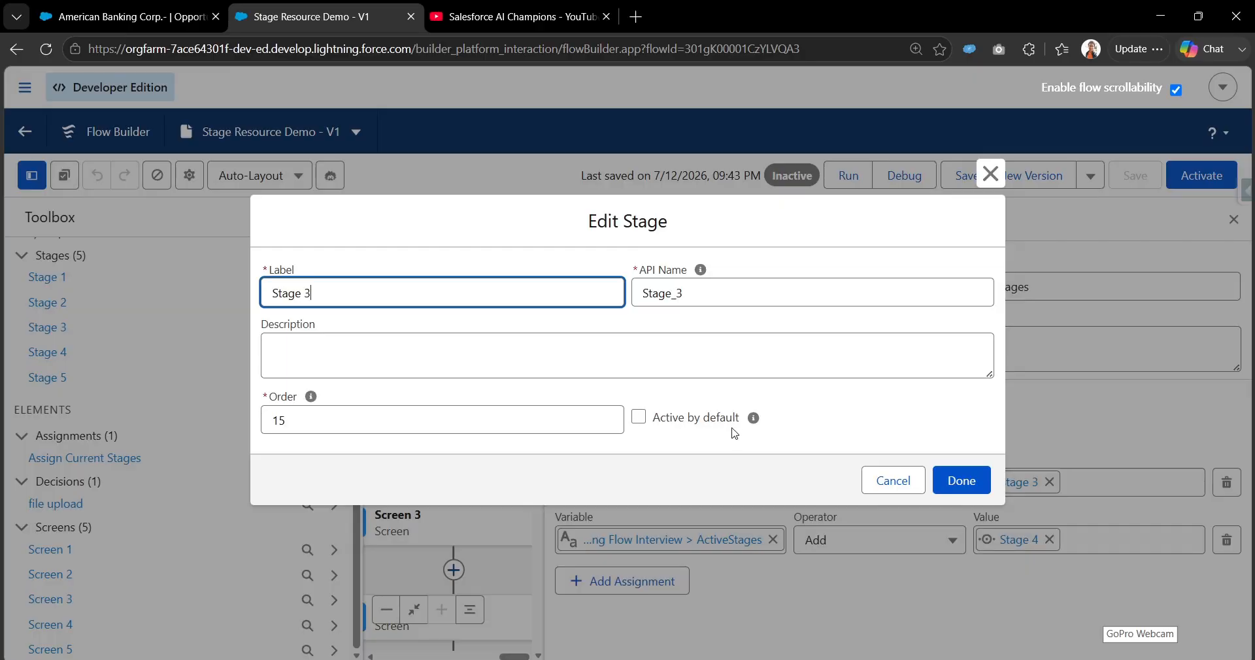
click(893, 481)
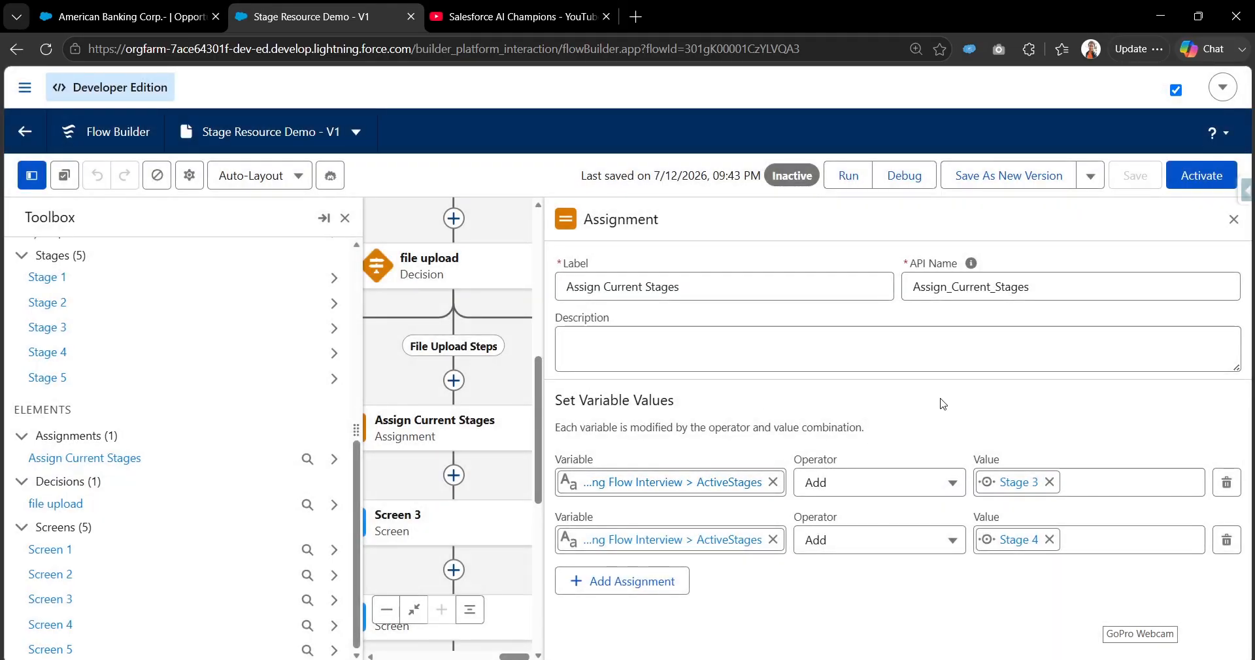